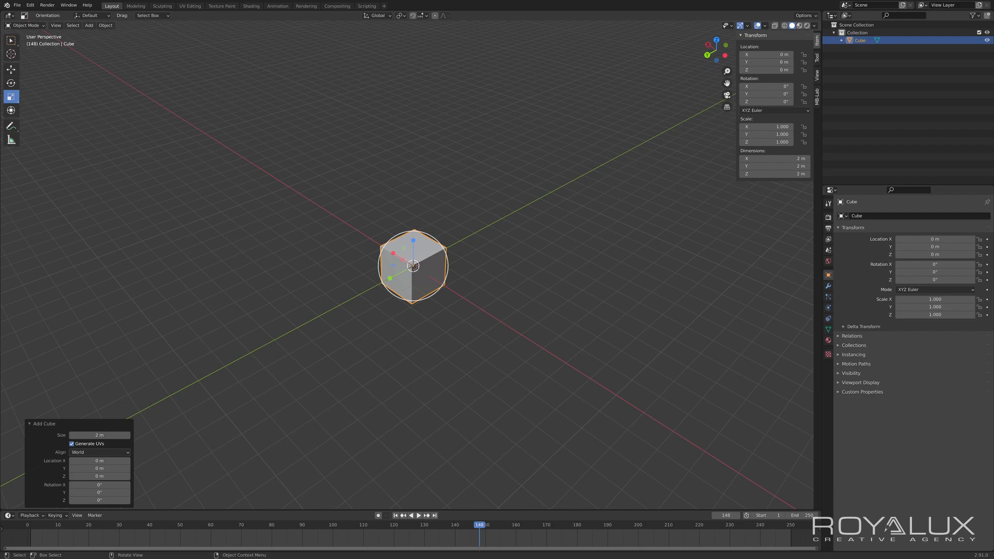
# - Flatten the cube along the Z axis into a slab about 0.07 m thick
pyautogui.click(380, 330)
pyautogui.click(433, 267)
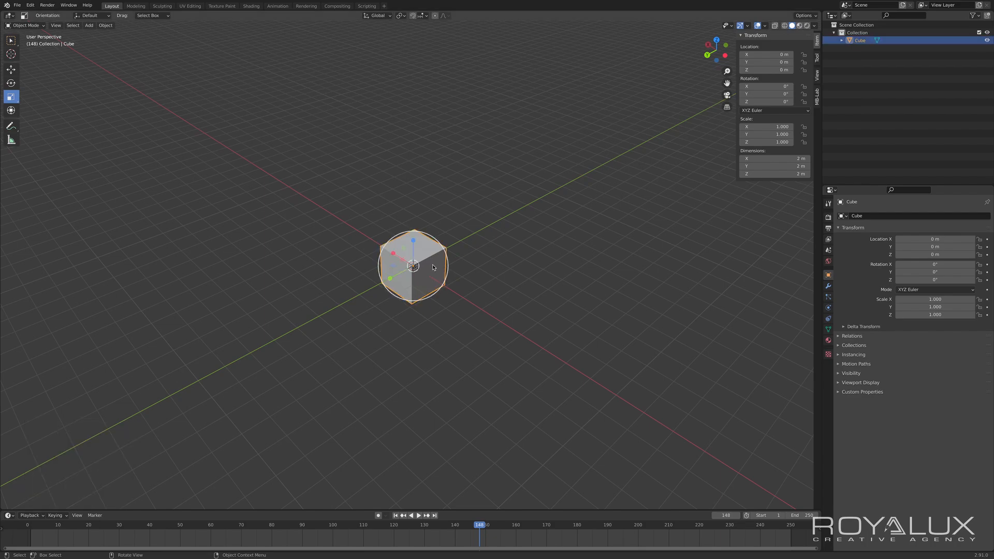
pyautogui.click(471, 257)
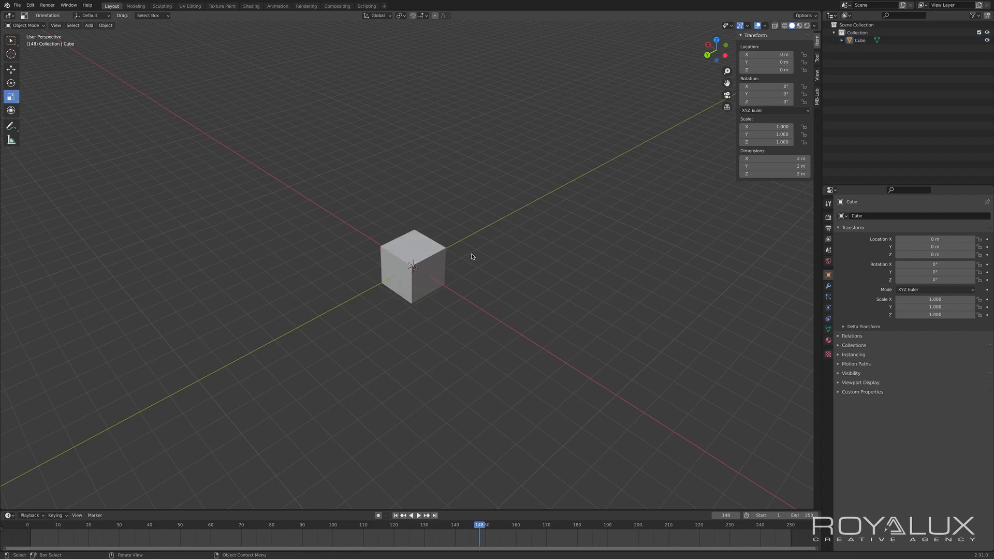
pyautogui.click(435, 270)
pyautogui.scroll(1, 484, 306)
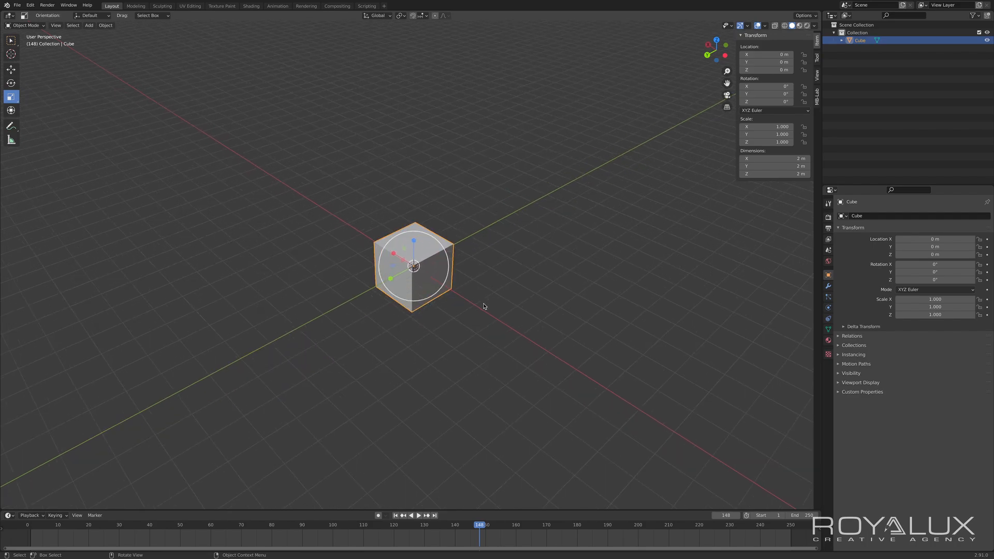
pyautogui.scroll(4, 484, 306)
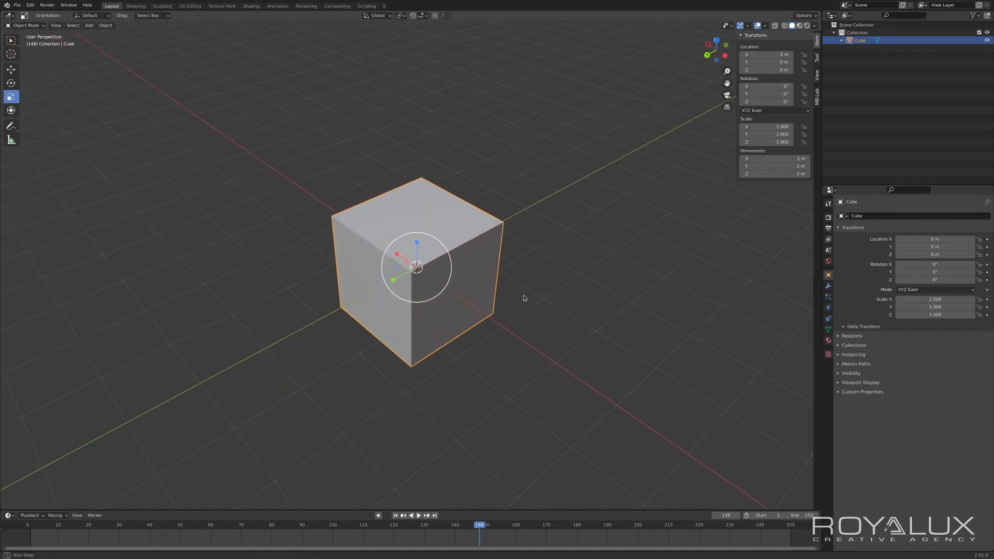
pyautogui.moveTo(523, 298); pyautogui.dragTo(537, 279, button='middle')
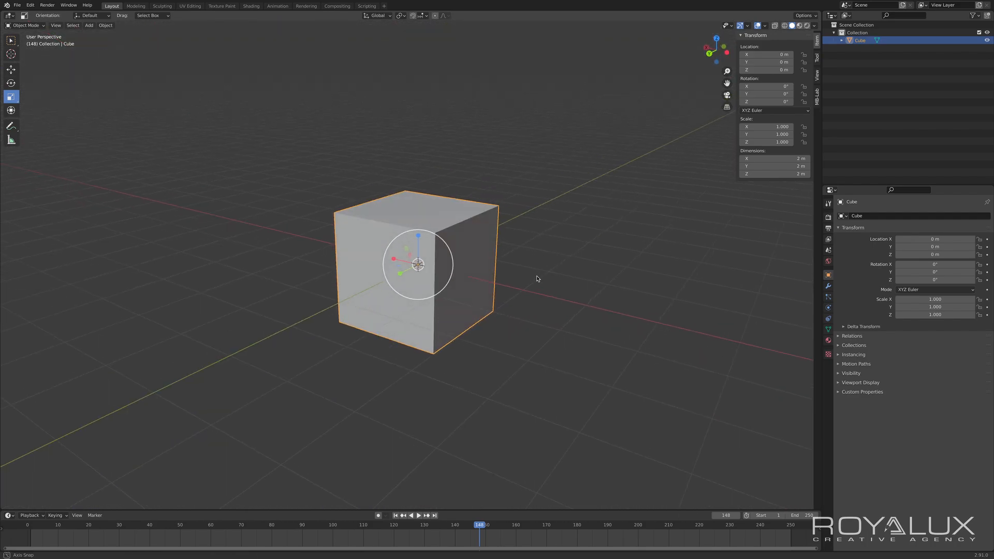
pyautogui.scroll(3, 536, 278)
pyautogui.scroll(-5, 535, 279)
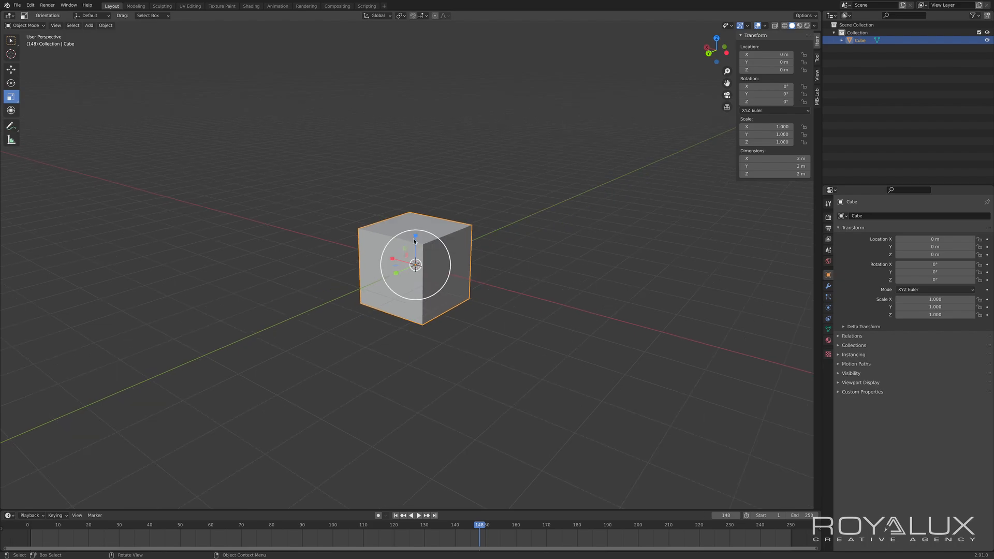
pyautogui.moveTo(417, 238); pyautogui.dragTo(416, 267)
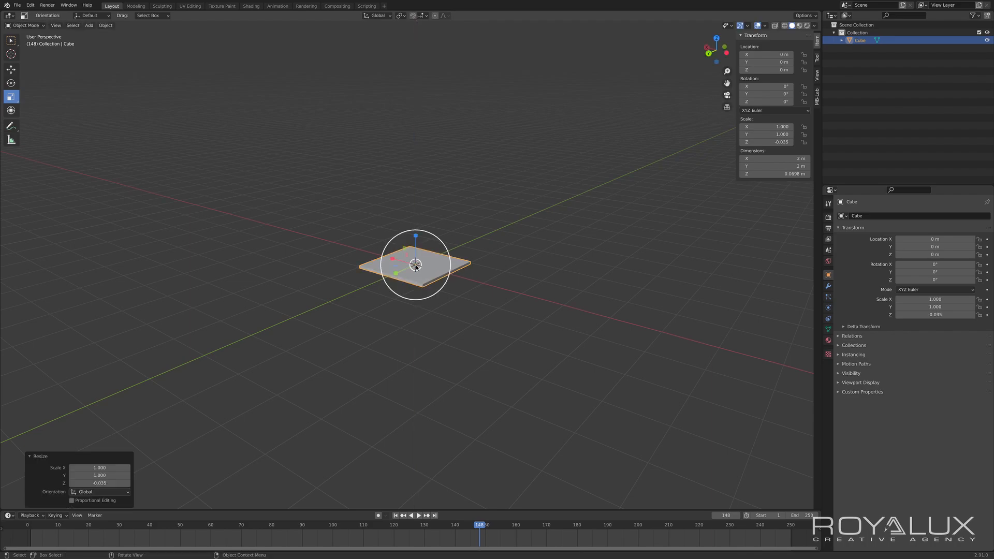
pyautogui.click(479, 291)
pyautogui.click(445, 277)
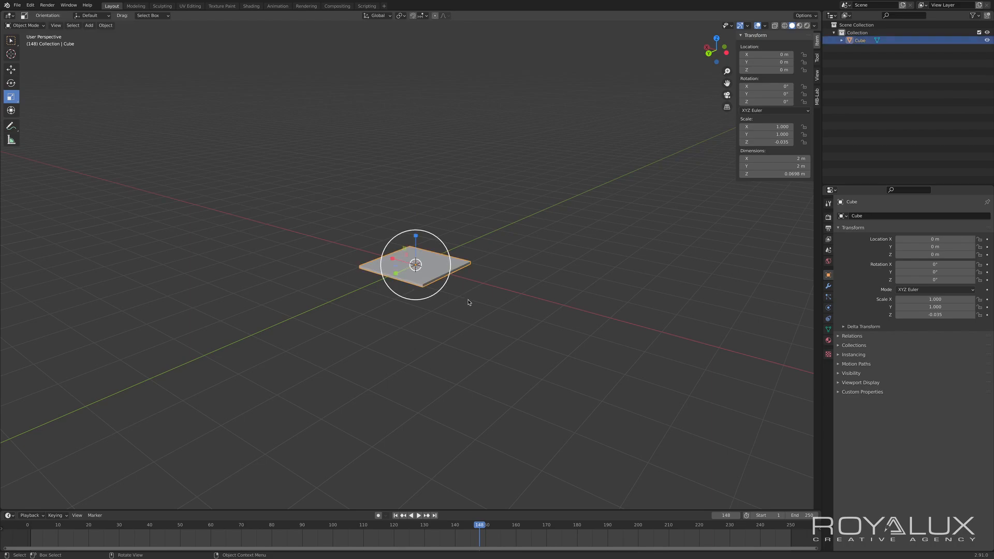
# - Stretch the slab along Y to about 3.05 m and narrow it along X to about 1.72 m
pyautogui.moveTo(475, 316); pyautogui.dragTo(397, 281, button='middle')
pyautogui.moveTo(396, 281); pyautogui.dragTo(388, 285)
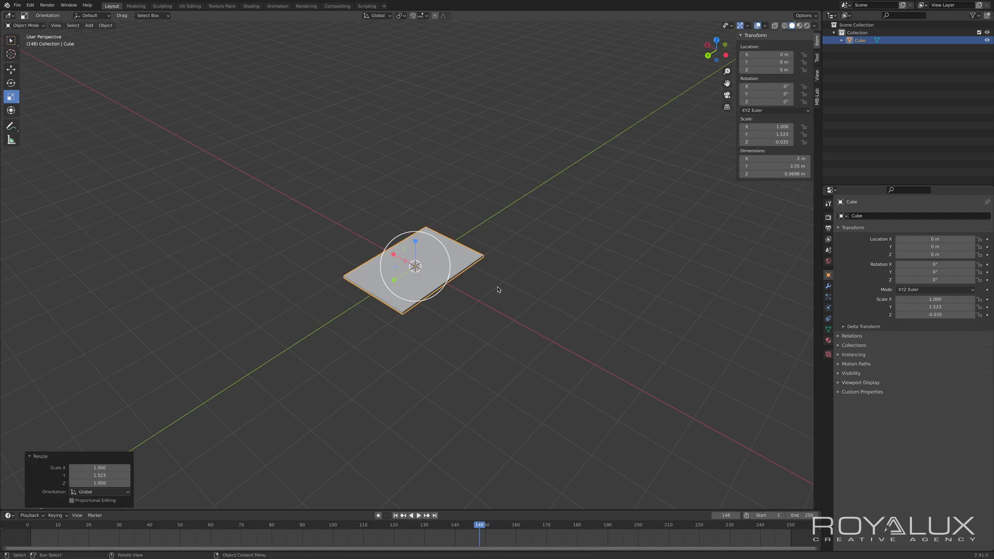
pyautogui.moveTo(499, 288); pyautogui.dragTo(443, 288, button='middle')
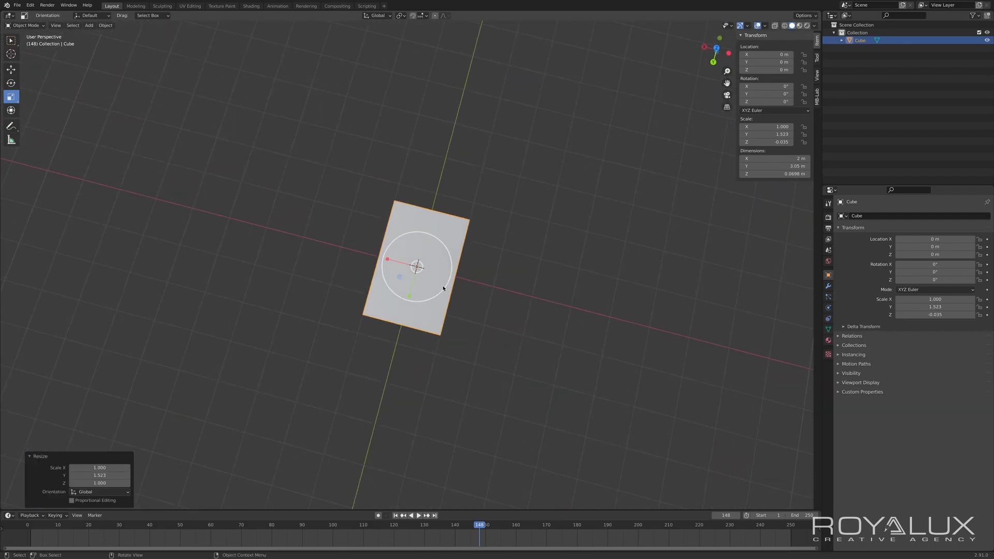
pyautogui.moveTo(387, 259); pyautogui.dragTo(398, 262)
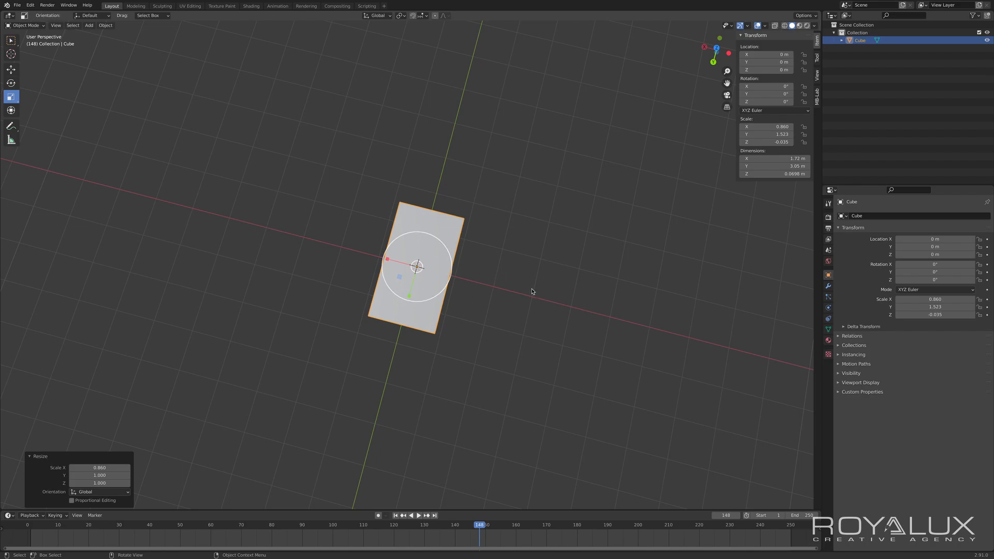
# - Add a cylinder mesh with 64 vertices at the slab's centre
pyautogui.moveTo(525, 285); pyautogui.dragTo(510, 251, button='middle')
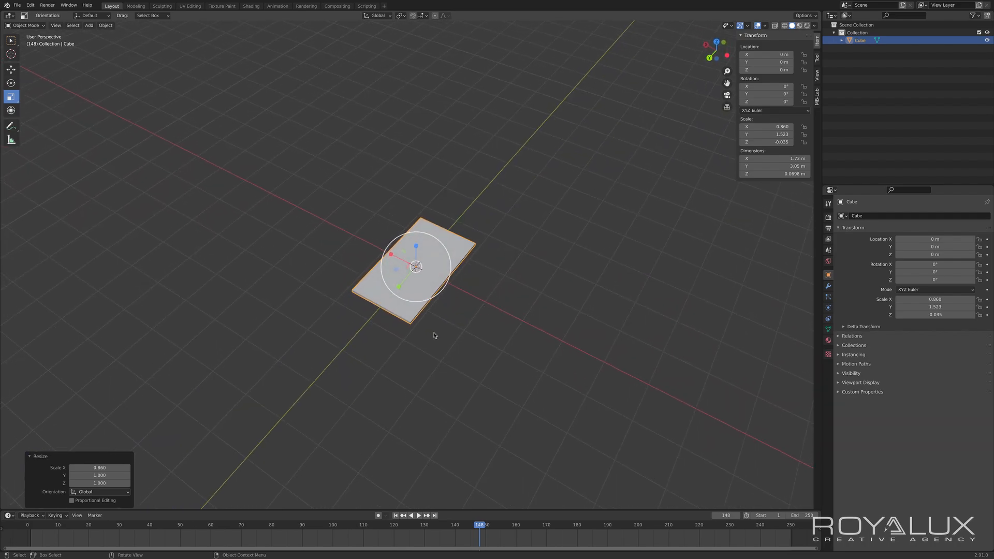
pyautogui.click(94, 28)
pyautogui.moveTo(98, 34)
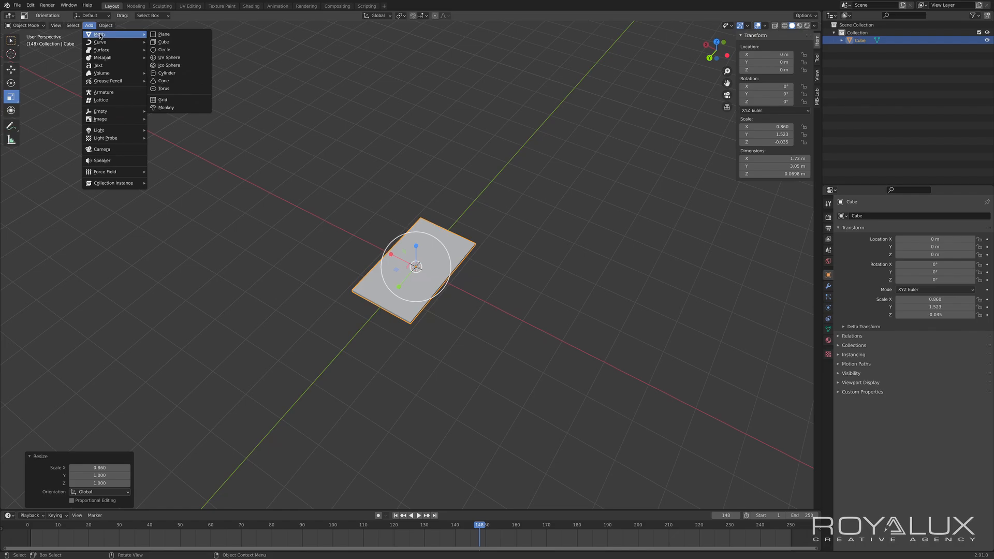
pyautogui.click(191, 73)
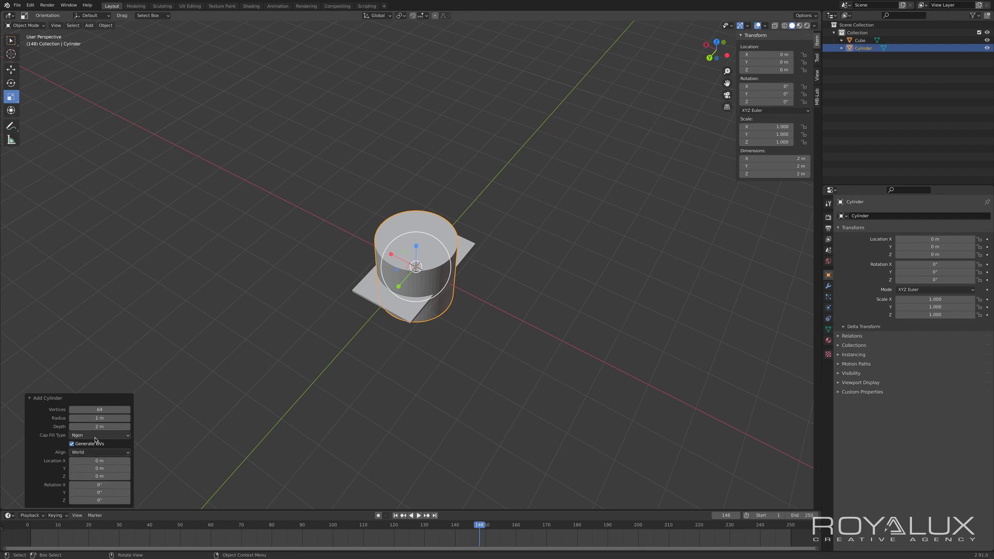
pyautogui.moveTo(99, 411); pyautogui.dragTo(88, 411)
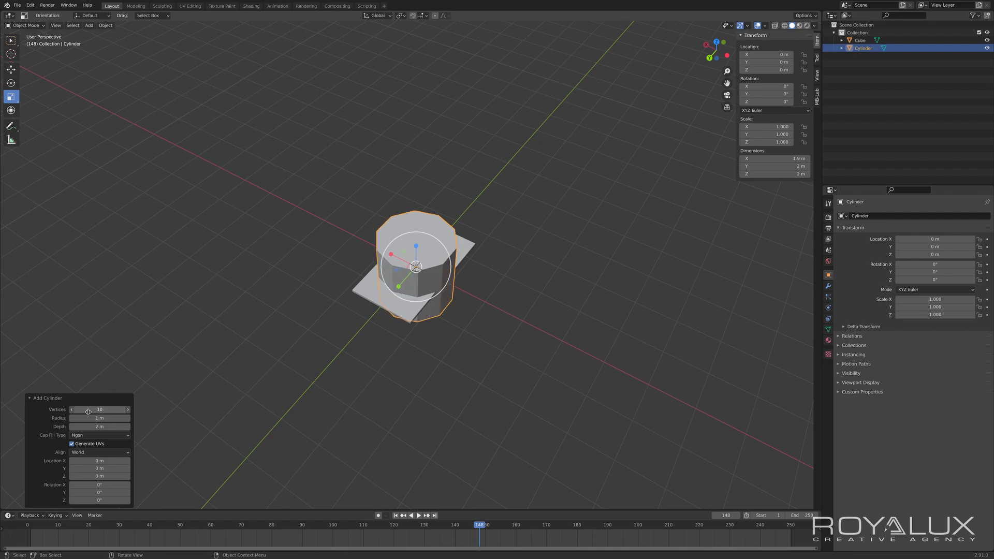
pyautogui.moveTo(88, 411); pyautogui.dragTo(47, 408)
pyautogui.click(109, 410)
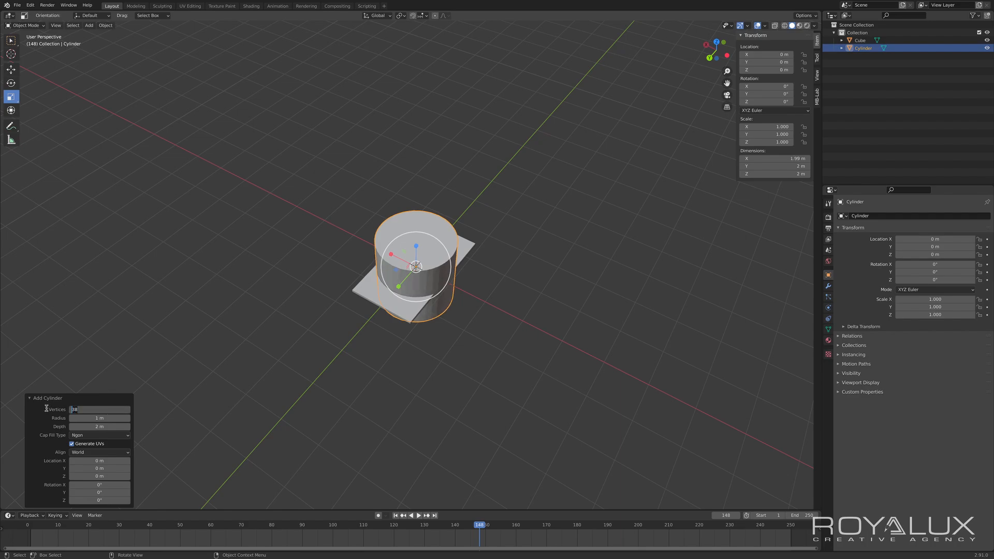
pyautogui.write('64')
pyautogui.press('Return')
# - Scale the slab and the cylinder together uniformly by about 0.925
pyautogui.click(442, 346)
pyautogui.press('a')
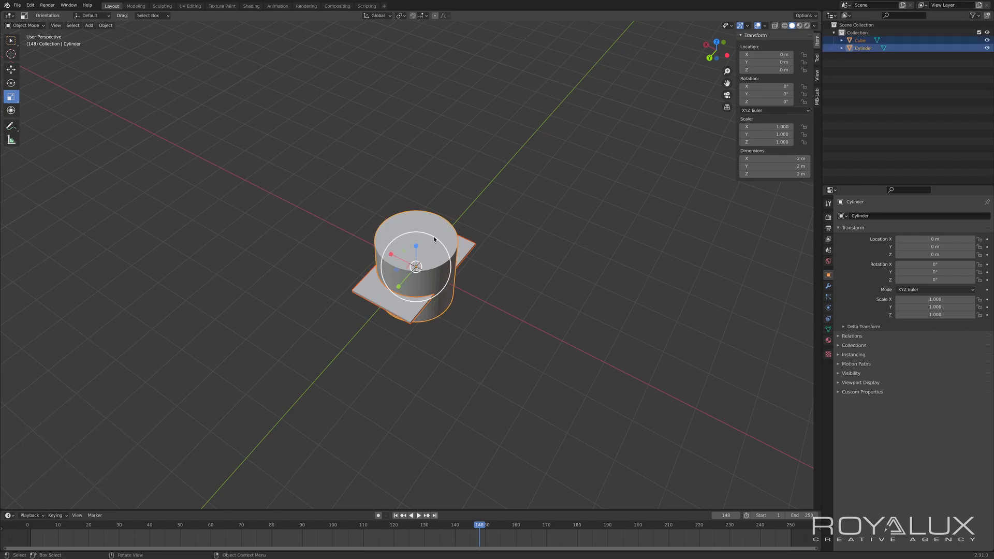
pyautogui.moveTo(436, 240); pyautogui.dragTo(431, 245)
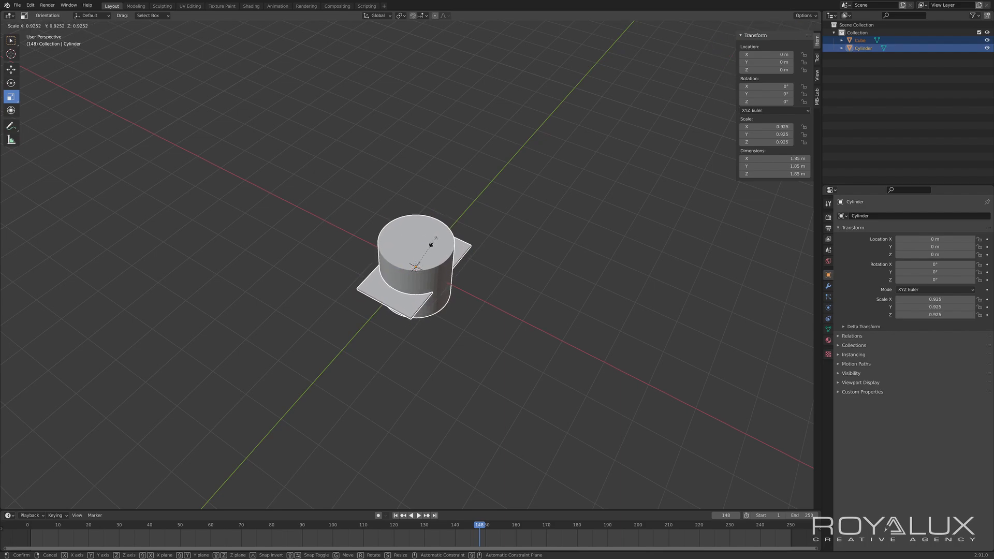
pyautogui.moveTo(432, 245); pyautogui.dragTo(431, 244)
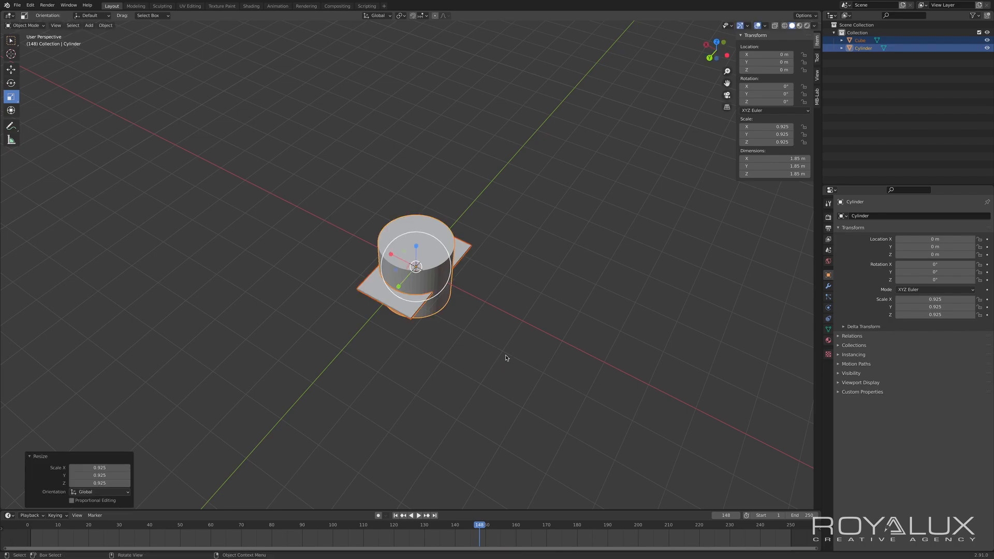
pyautogui.click(570, 243)
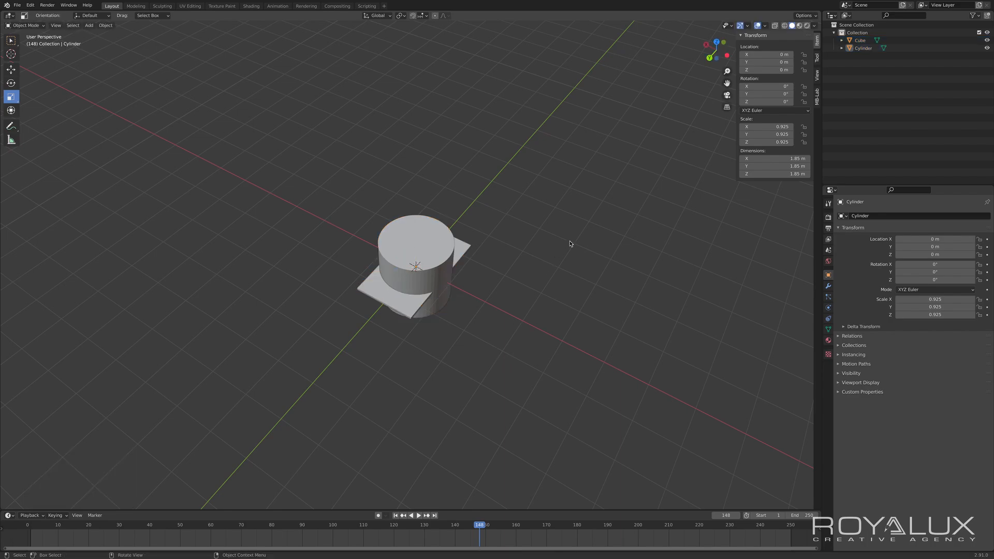
# - Shrink only the cylinder uniformly to about 0.2 m in every dimension
pyautogui.click(443, 254)
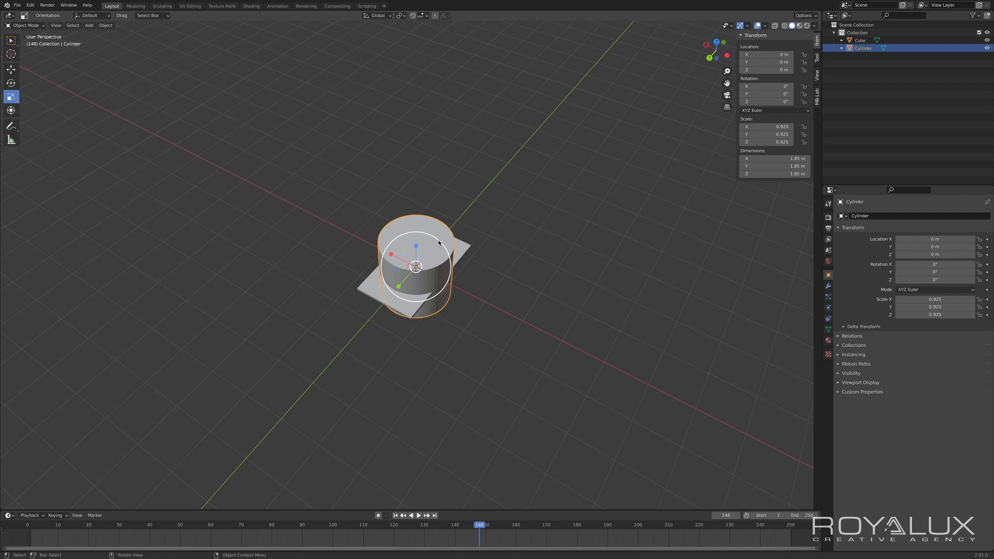
pyautogui.moveTo(438, 243); pyautogui.dragTo(416, 267)
pyautogui.click(487, 324)
# - Switch to the top orthographic view and activate the Move tool with the cylinder selected
pyautogui.moveTo(485, 324); pyautogui.dragTo(512, 361, button='middle')
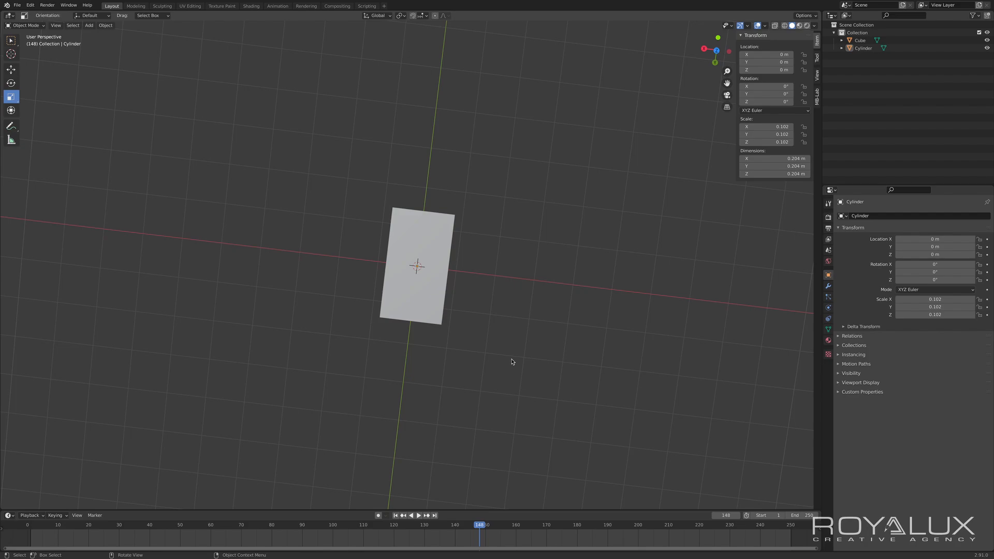
pyautogui.press('KP_7')
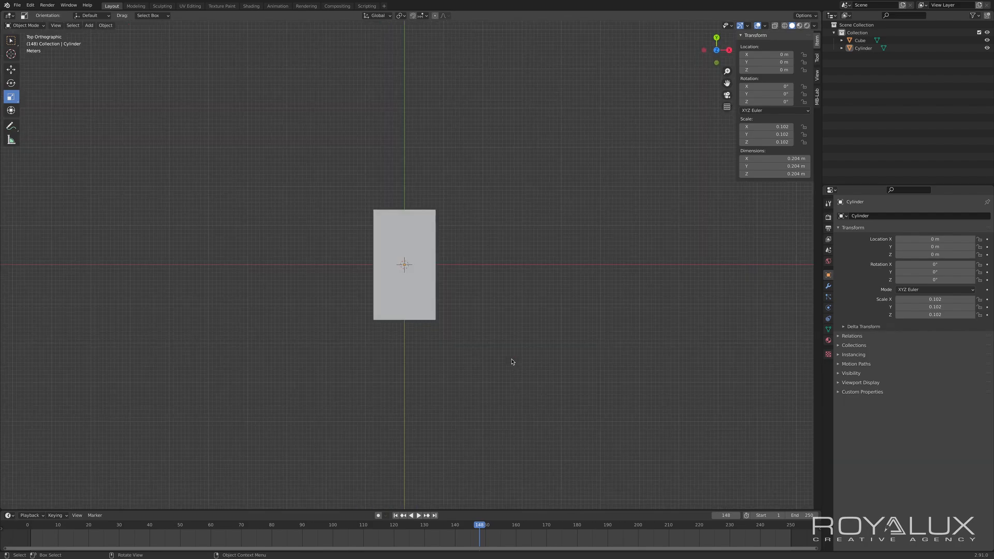
pyautogui.scroll(-2, 510, 365)
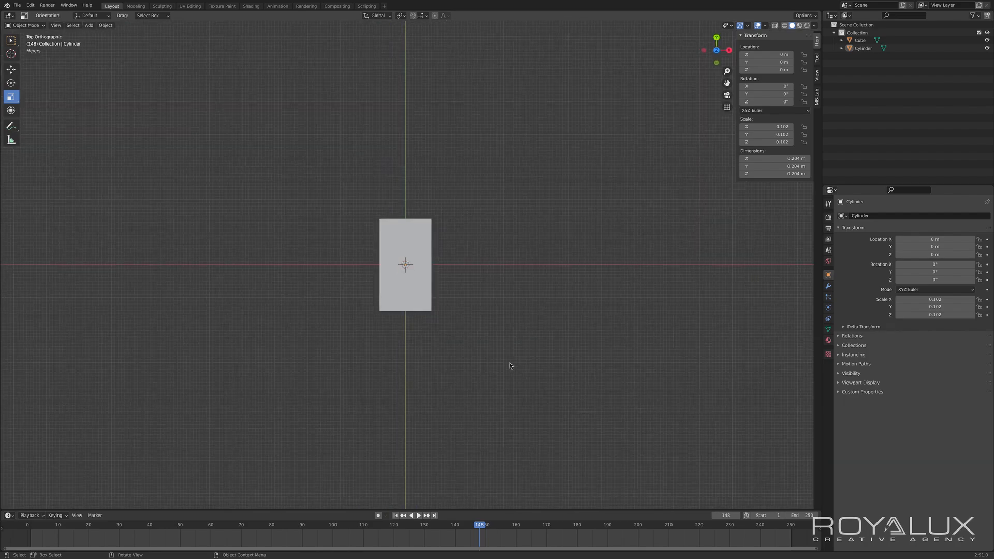
pyautogui.scroll(7, 510, 366)
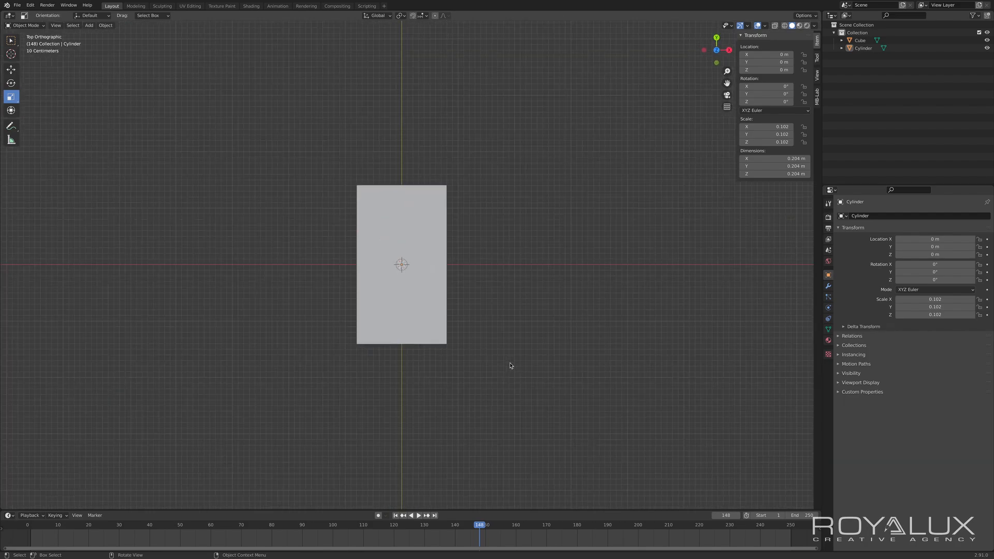
pyautogui.click(10, 70)
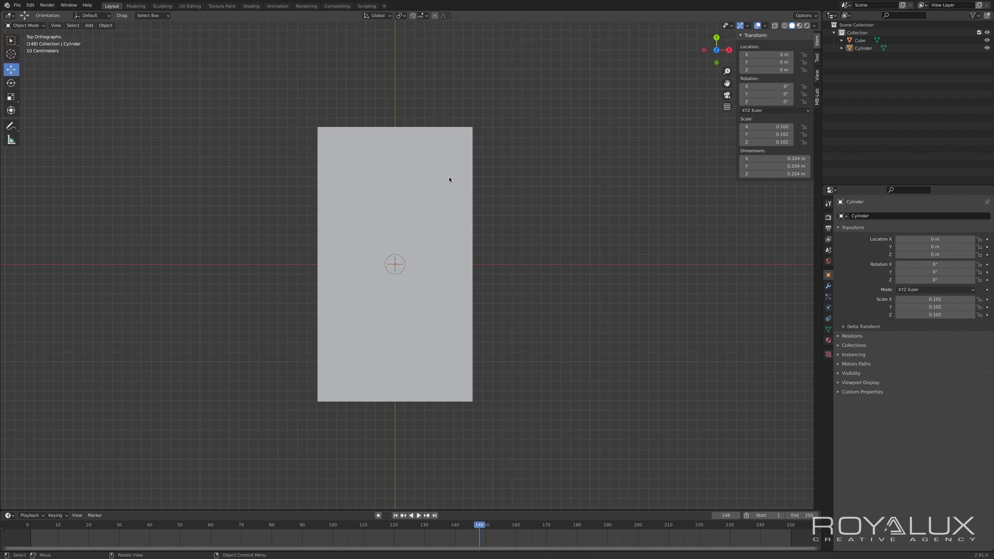
pyautogui.click(396, 263)
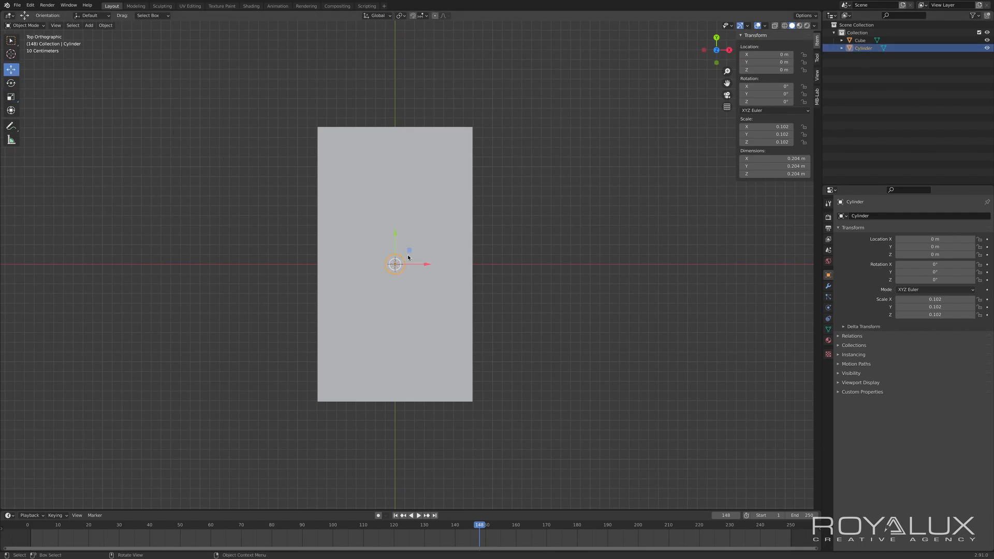
pyautogui.click(423, 304)
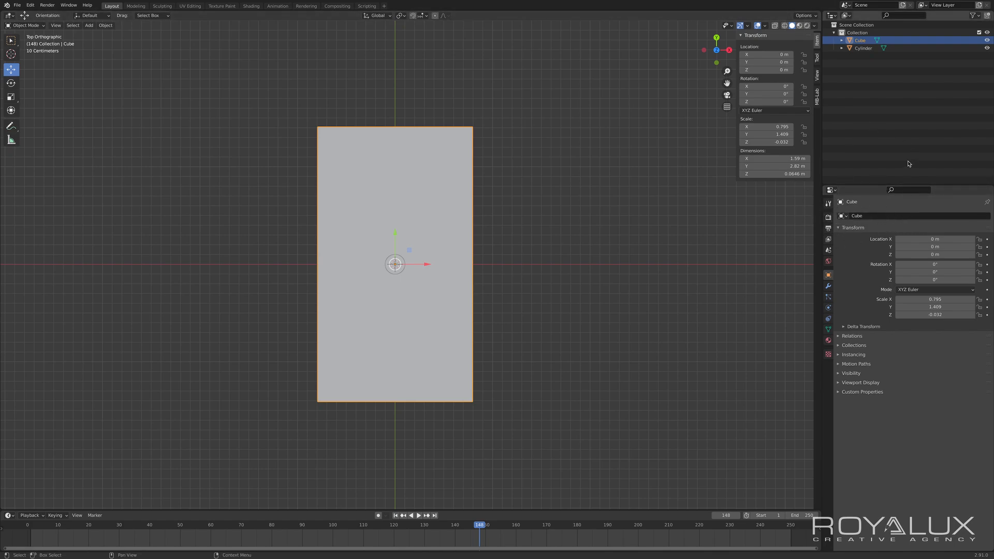
pyautogui.click(872, 50)
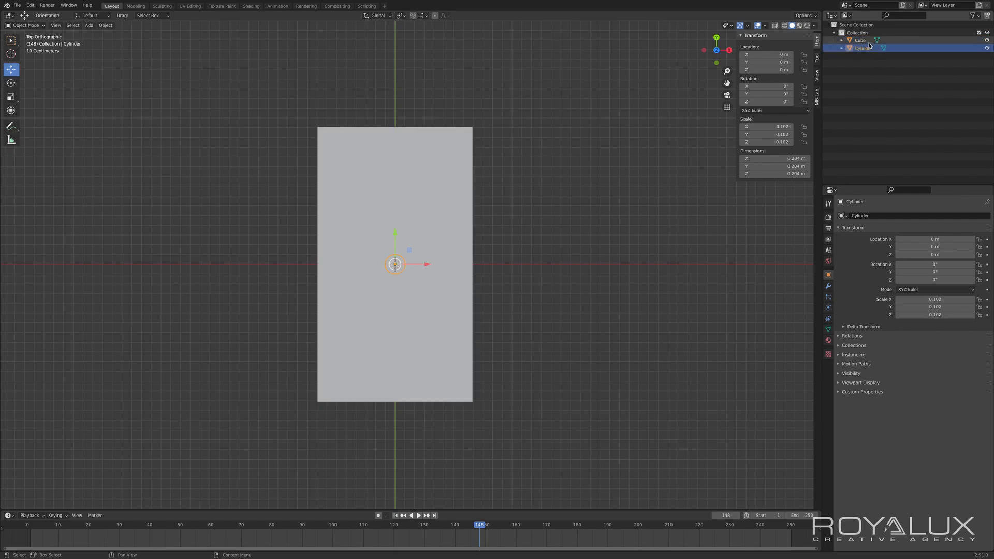
pyautogui.click(869, 42)
pyautogui.click(870, 50)
pyautogui.click(868, 43)
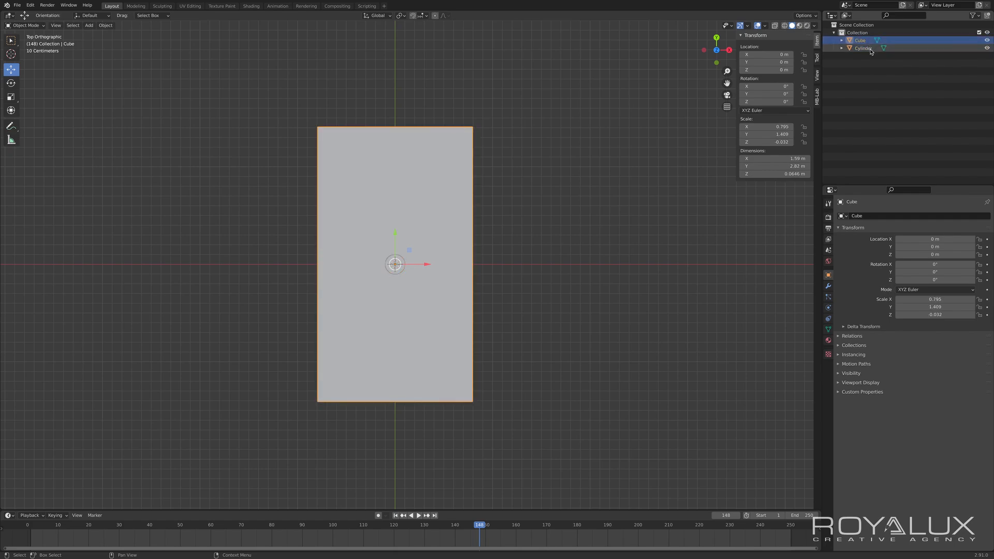
# - Move the cylinder near the slab's corner, to about X 0.685 m and Y -1.298 m
pyautogui.click(871, 50)
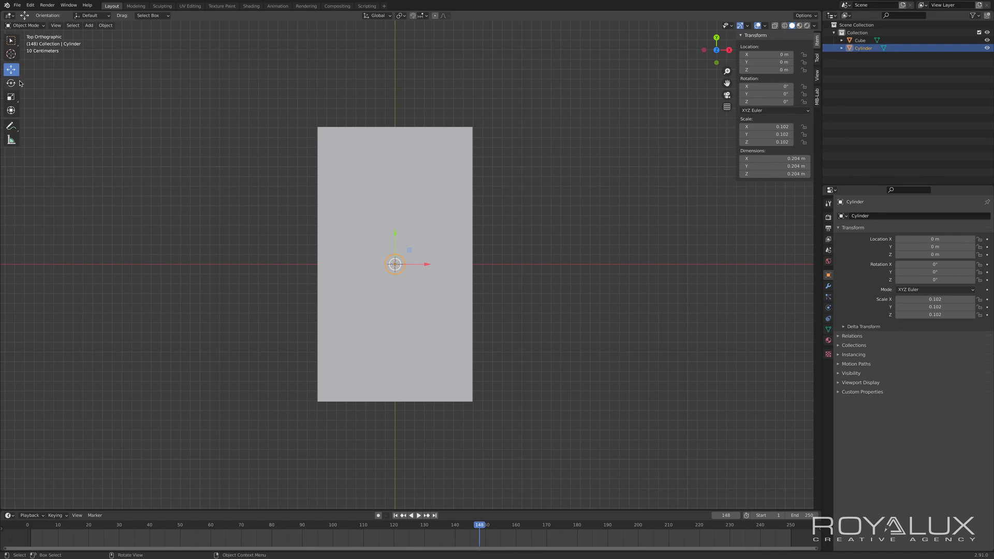
pyautogui.moveTo(23, 80); pyautogui.dragTo(48, 85)
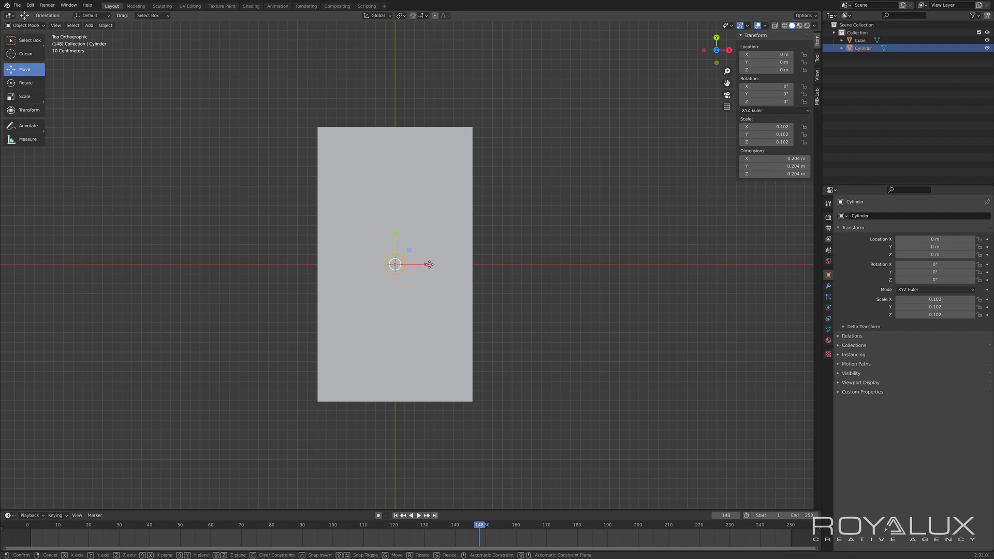
pyautogui.moveTo(427, 264); pyautogui.dragTo(491, 271)
pyautogui.moveTo(458, 233); pyautogui.dragTo(491, 389)
pyautogui.moveTo(462, 358); pyautogui.dragTo(462, 361)
# - Scale the corner cylinder down uniformly to about 0.11 m in every dimension
pyautogui.moveTo(508, 436); pyautogui.dragTo(515, 382, button='middle')
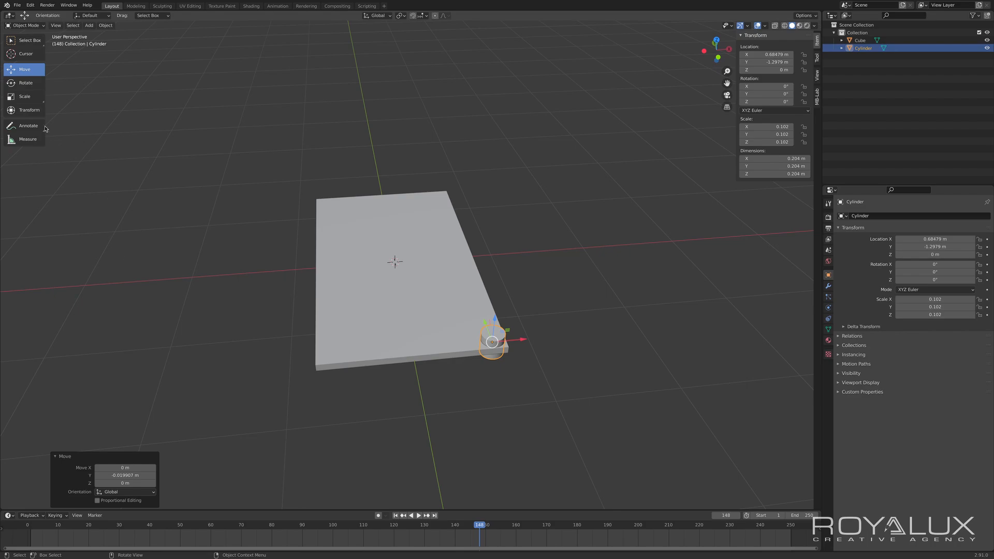
pyautogui.click(24, 97)
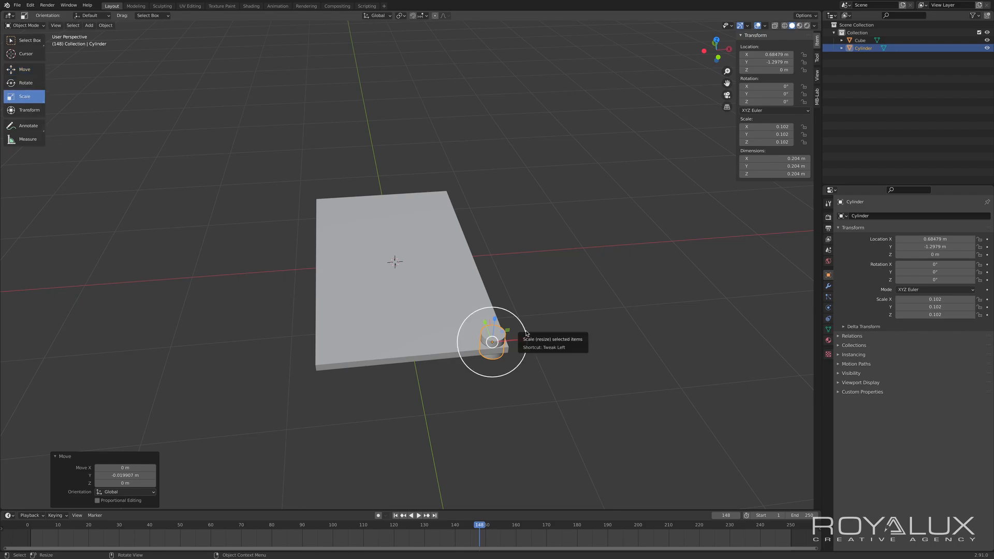
pyautogui.moveTo(522, 336); pyautogui.dragTo(507, 345)
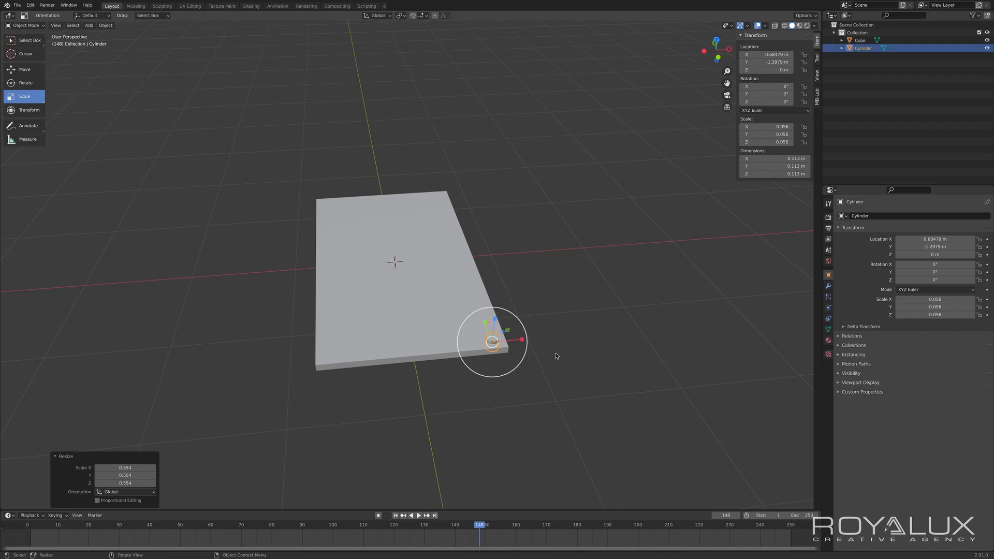
# - Stretch the corner cylinder along Z to about 0.78 m tall
pyautogui.keyDown('alt'); pyautogui.moveTo(559, 357); pyautogui.dragTo(538, 344, button='middle'); pyautogui.keyUp('alt')
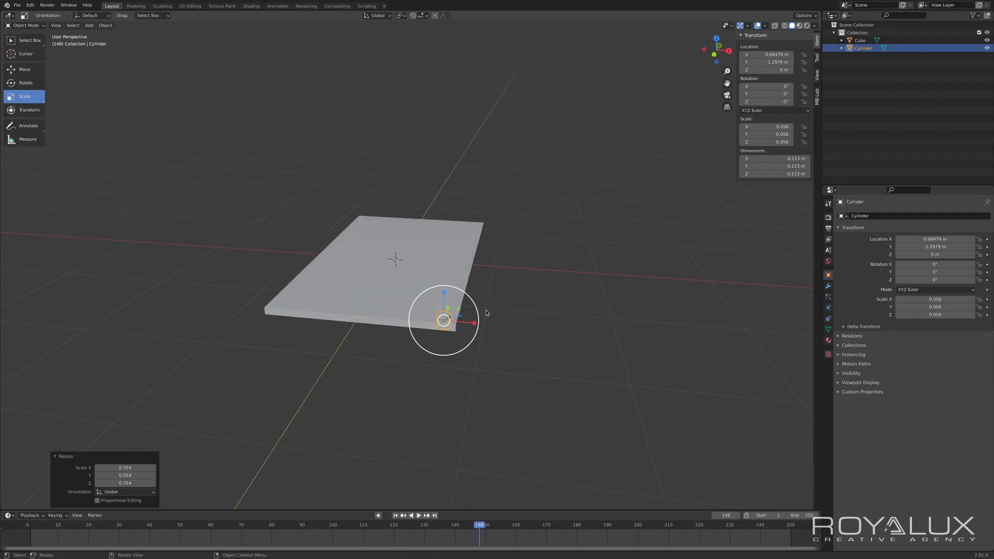
pyautogui.moveTo(534, 334)
pyautogui.mouseDown(button='middle')
pyautogui.moveTo(535, 348)
pyautogui.moveTo(537, 330)
pyautogui.mouseUp(button='middle')
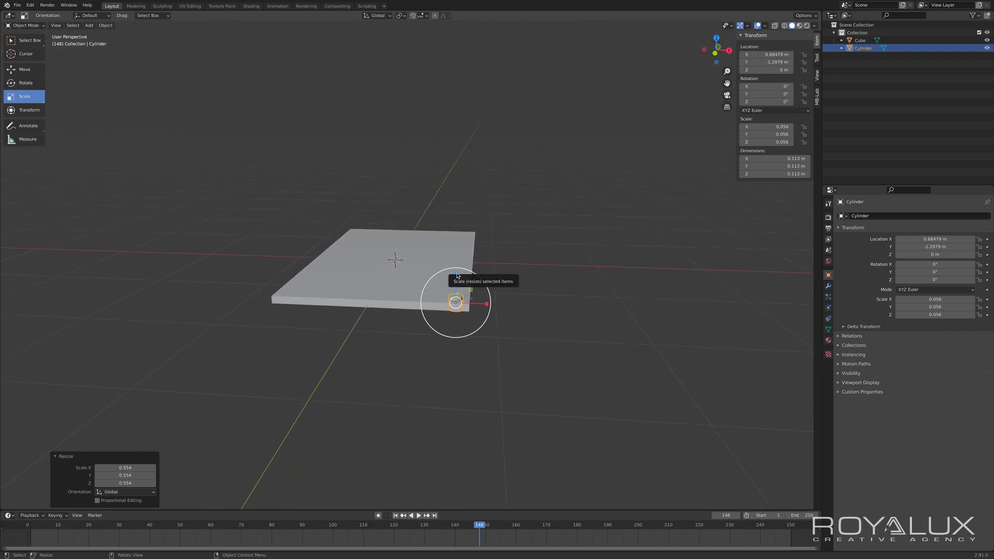
pyautogui.moveTo(456, 275); pyautogui.dragTo(471, 114)
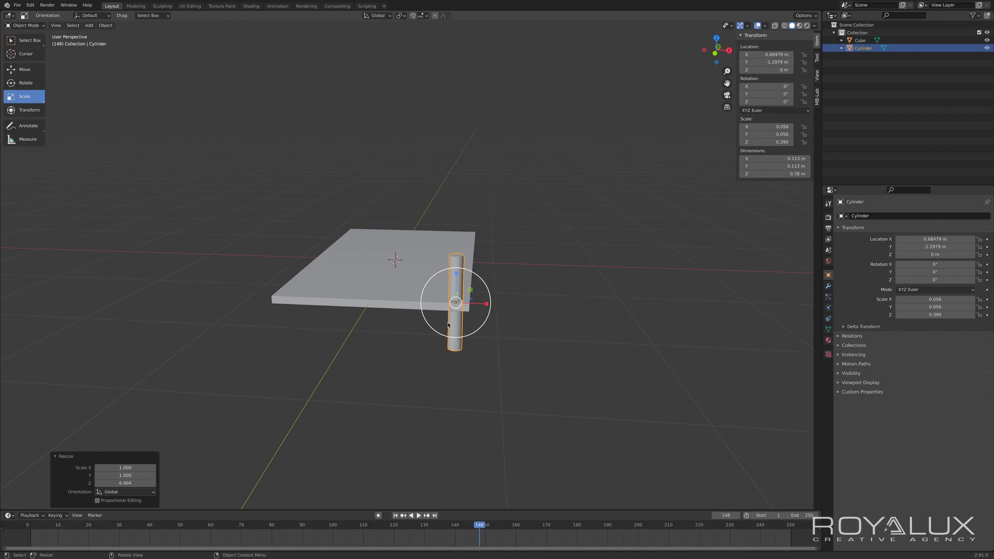
# - Lower the cylinder in the front orthographic view to about Z -0.394 m so it stands beneath the slab like a table leg
pyautogui.moveTo(552, 338); pyautogui.dragTo(527, 343, button='middle')
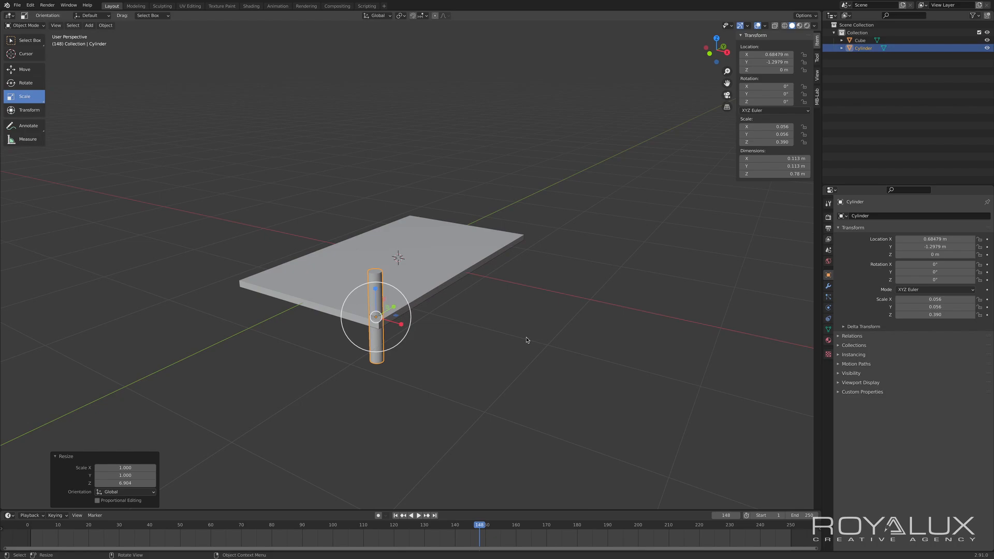
pyautogui.press('KP_1')
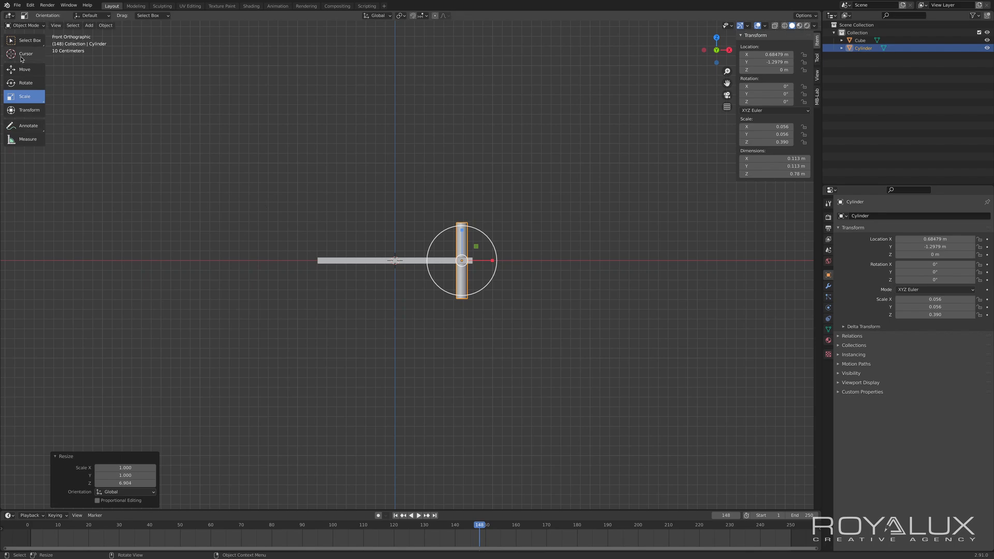
pyautogui.click(30, 72)
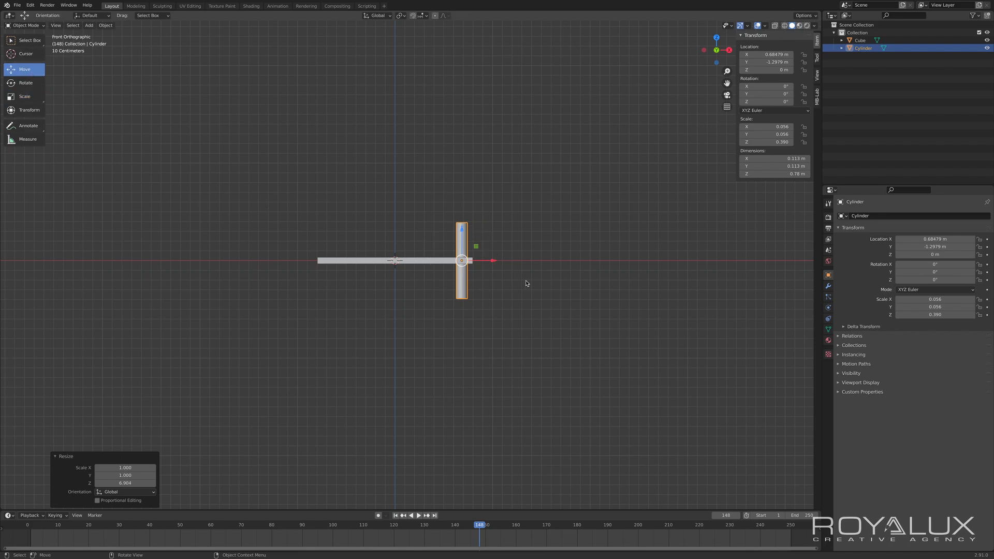
pyautogui.scroll(-1, 526, 283)
pyautogui.scroll(5, 518, 282)
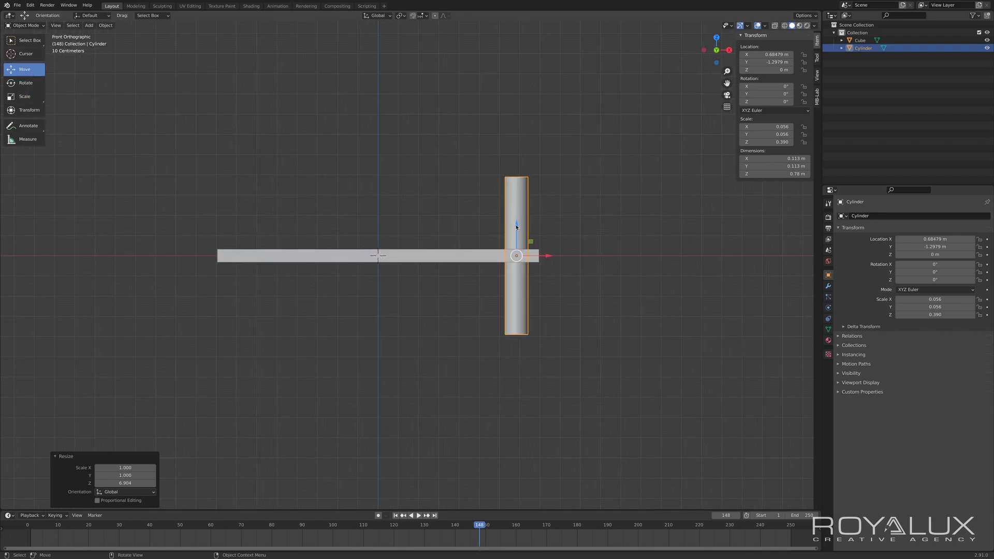
pyautogui.moveTo(516, 226); pyautogui.dragTo(520, 305)
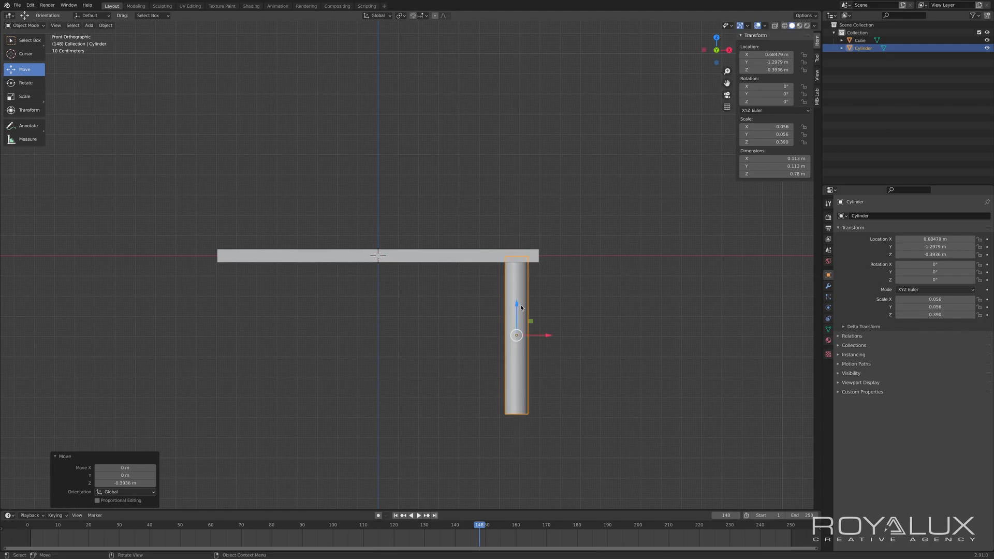
pyautogui.click(577, 290)
pyautogui.moveTo(589, 289); pyautogui.dragTo(458, 348, button='middle')
pyautogui.scroll(2, 545, 326)
pyautogui.scroll(-5, 546, 325)
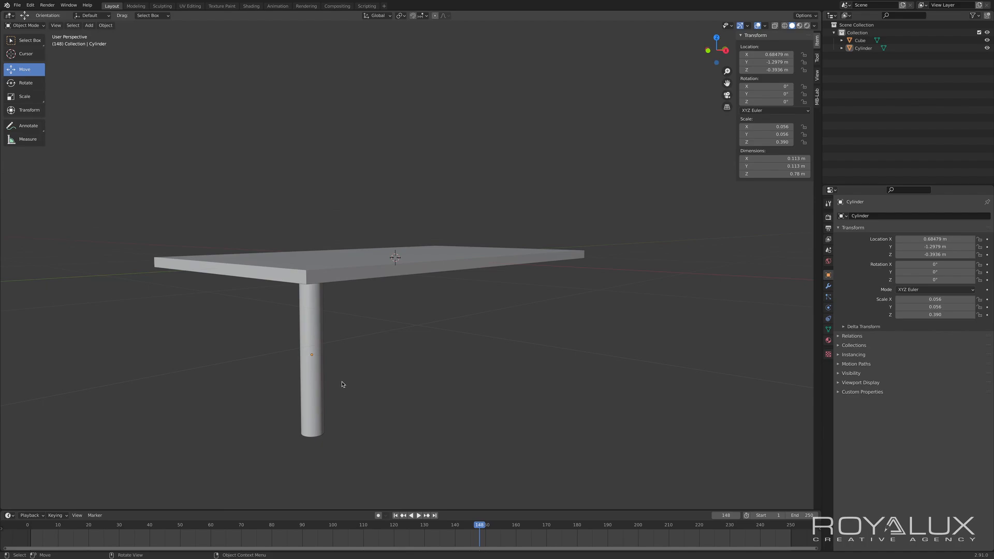
# - Thin the cylinder leg to about 0.074 m in X and Y with its Z scale locked, and release the lock
pyautogui.click(319, 333)
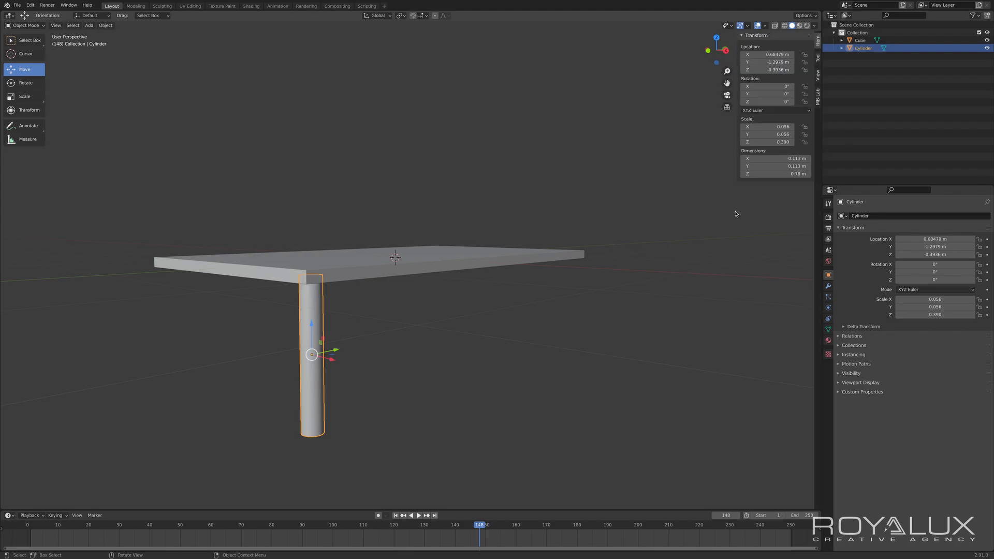
pyautogui.click(804, 142)
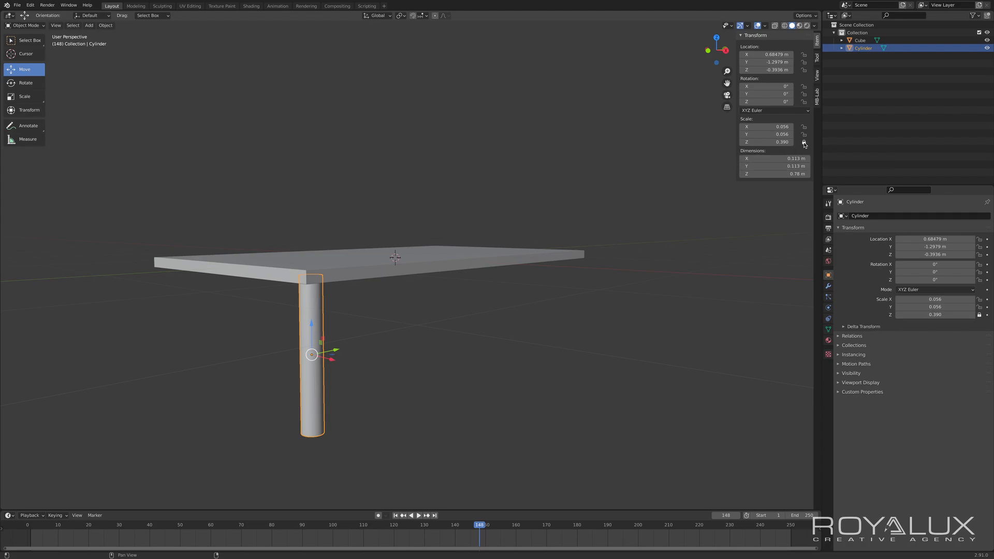
pyautogui.click(40, 102)
pyautogui.moveTo(339, 333); pyautogui.dragTo(326, 344)
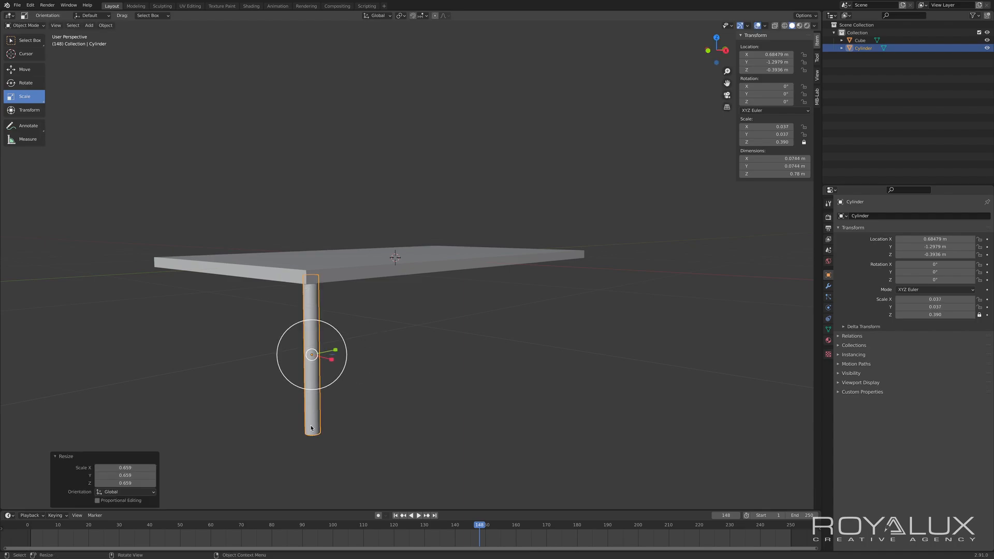
pyautogui.click(396, 353)
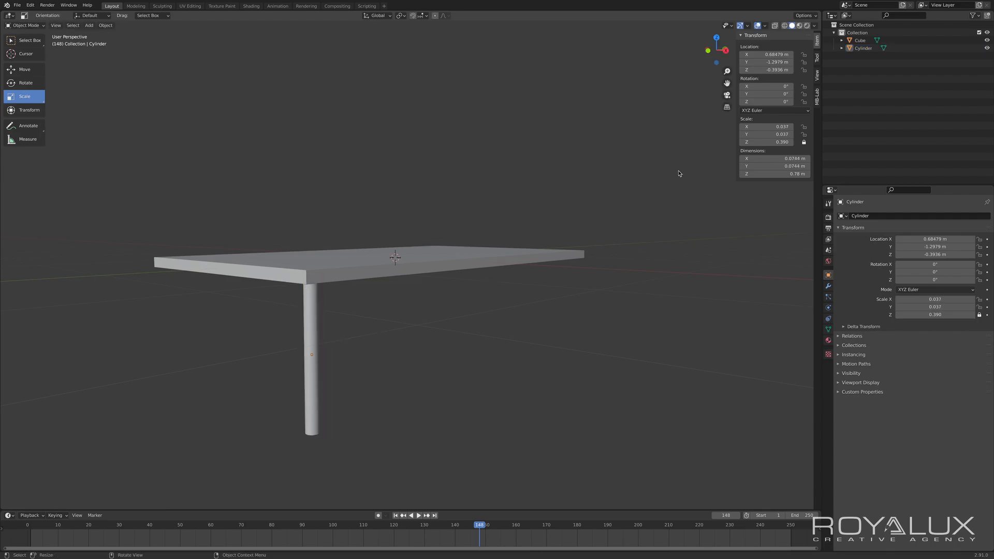
pyautogui.click(804, 142)
# - Move the leg closer to the slab's corner in the top orthographic view, to about X 0.754 m and Y -1.368 m
pyautogui.moveTo(414, 349); pyautogui.dragTo(602, 323, button='middle')
pyautogui.click(573, 307)
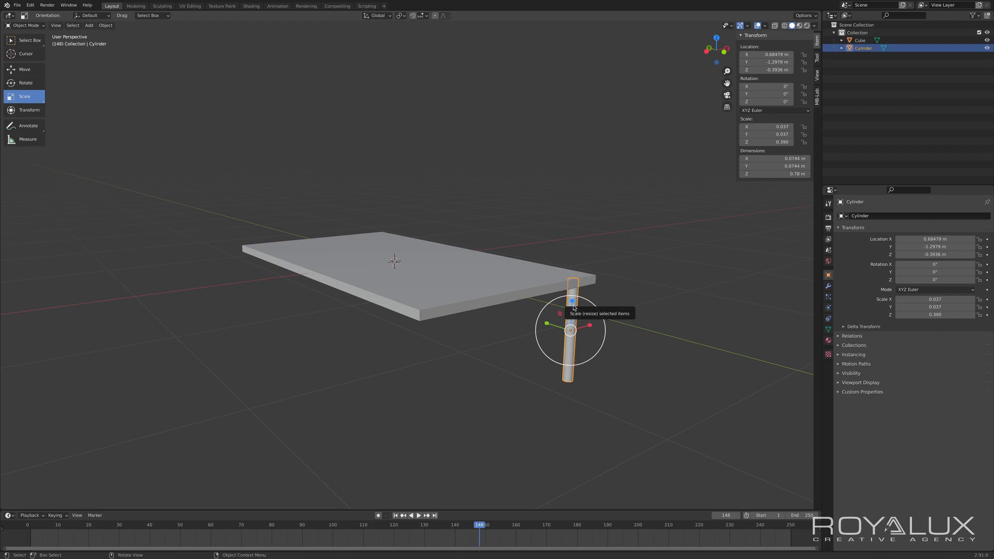
pyautogui.press('KP_7')
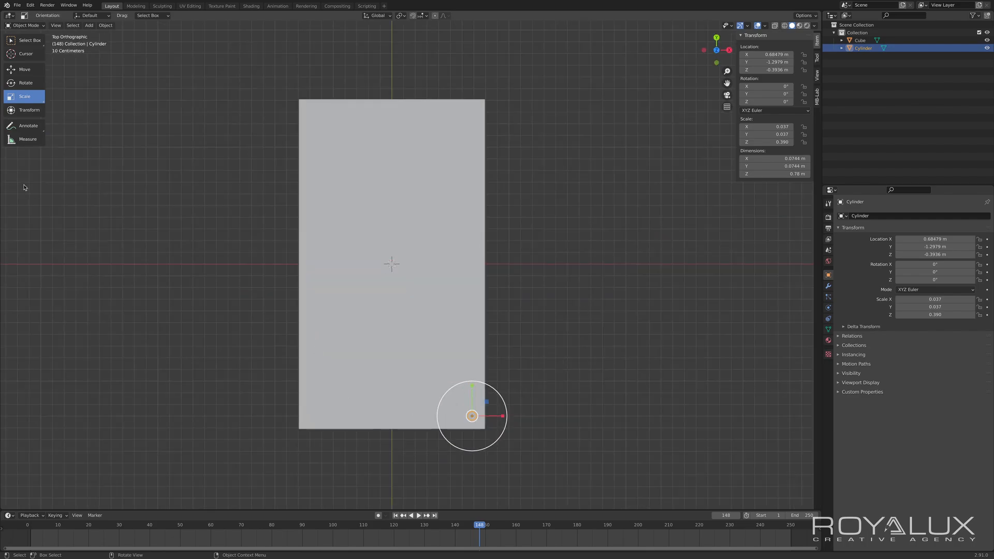
pyautogui.click(26, 70)
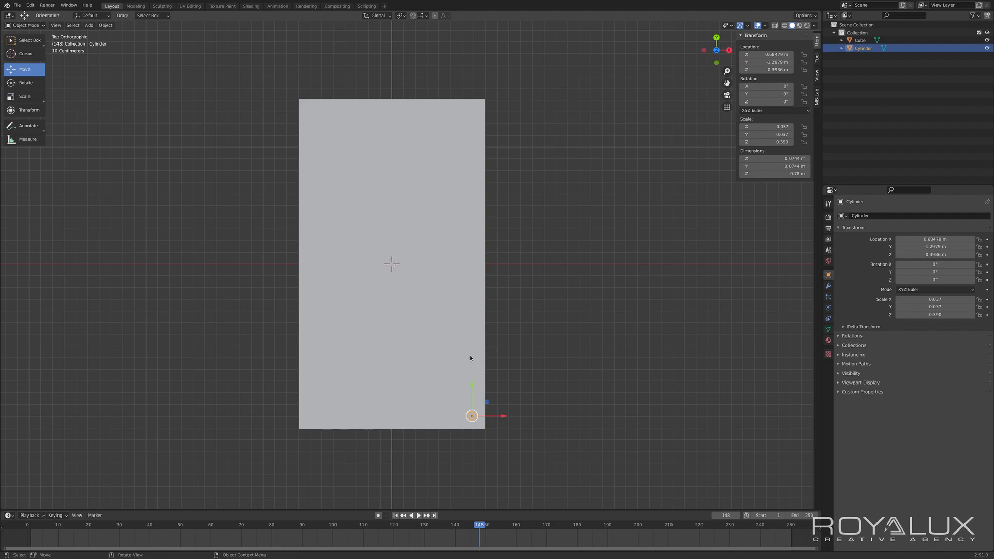
pyautogui.moveTo(472, 386); pyautogui.dragTo(472, 394)
pyautogui.moveTo(506, 427); pyautogui.dragTo(516, 427)
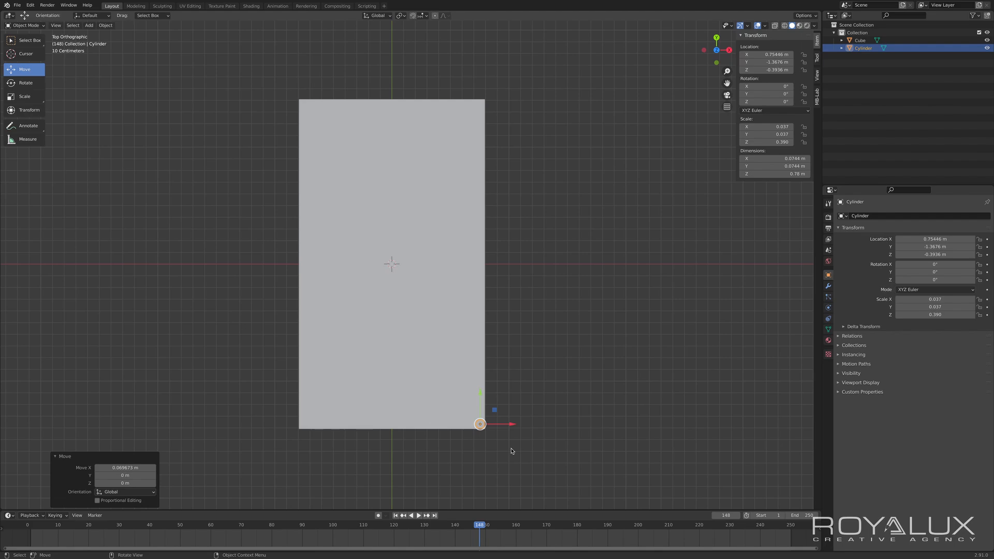
# - Duplicate the leg along the X axis by about -1.513 m to the slab's neighbouring corner
pyautogui.press('shift')
pyautogui.hotkey('shift', 'd')
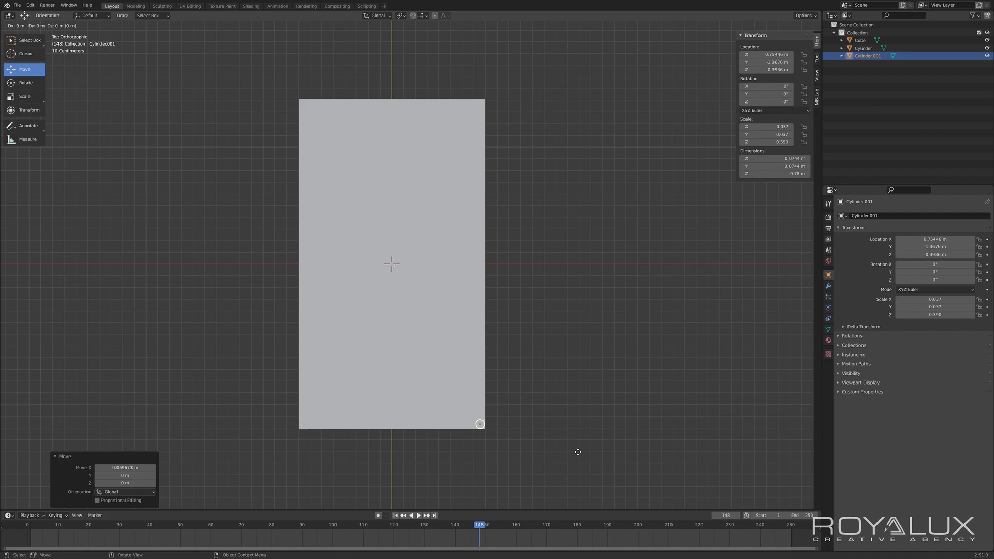
pyautogui.press('x')
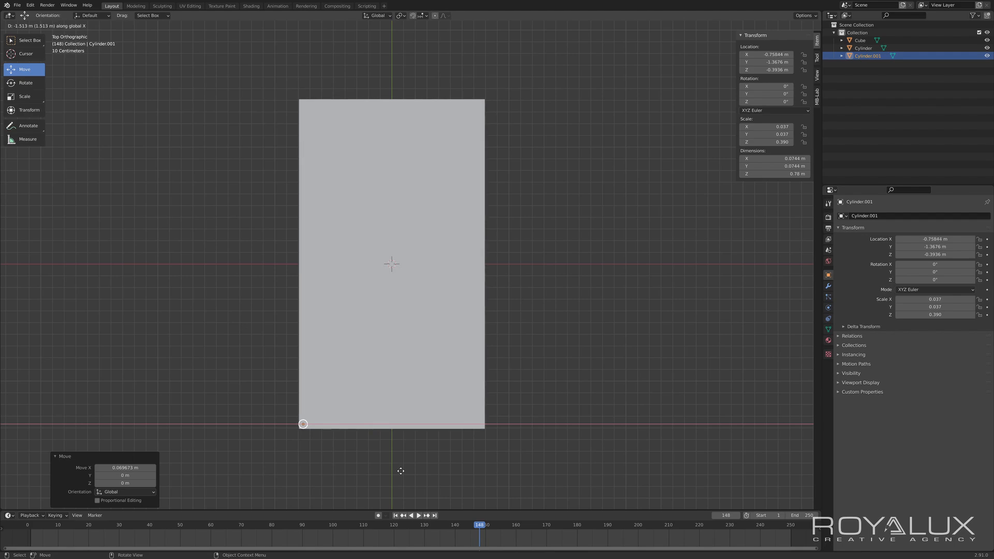
pyautogui.click(401, 471)
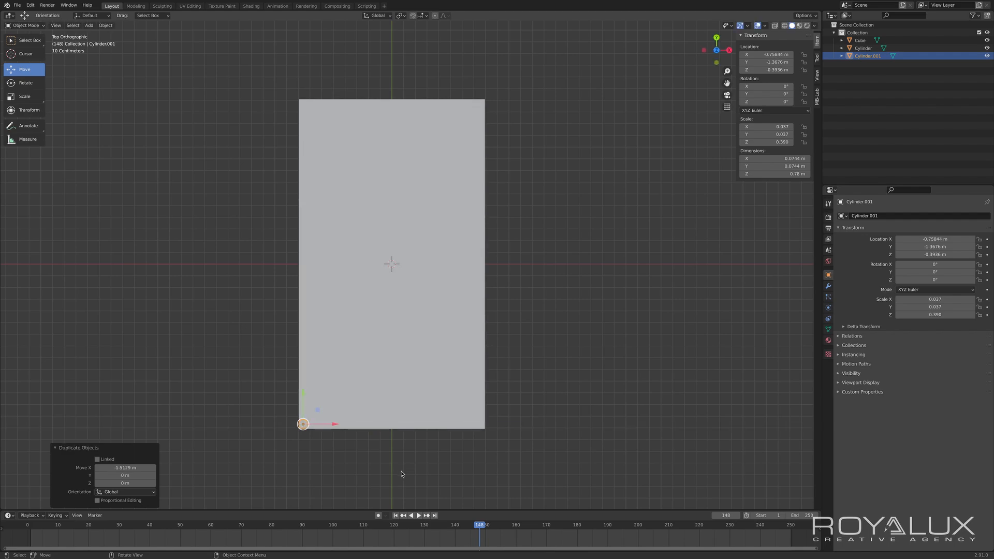
# - Duplicate the new leg along the Y axis by about 2.734 m to the third corner
pyautogui.hotkey('shift', 'd')
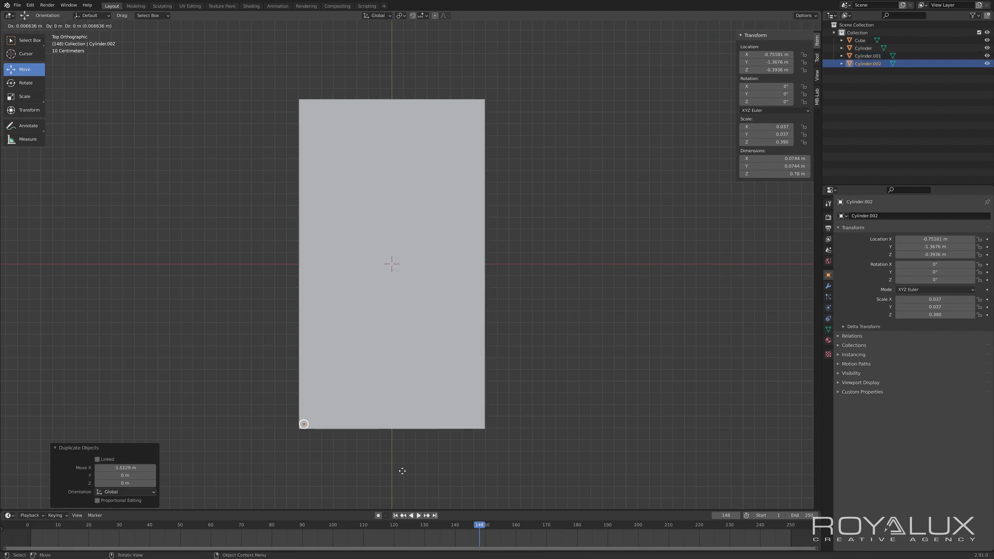
pyautogui.press('y')
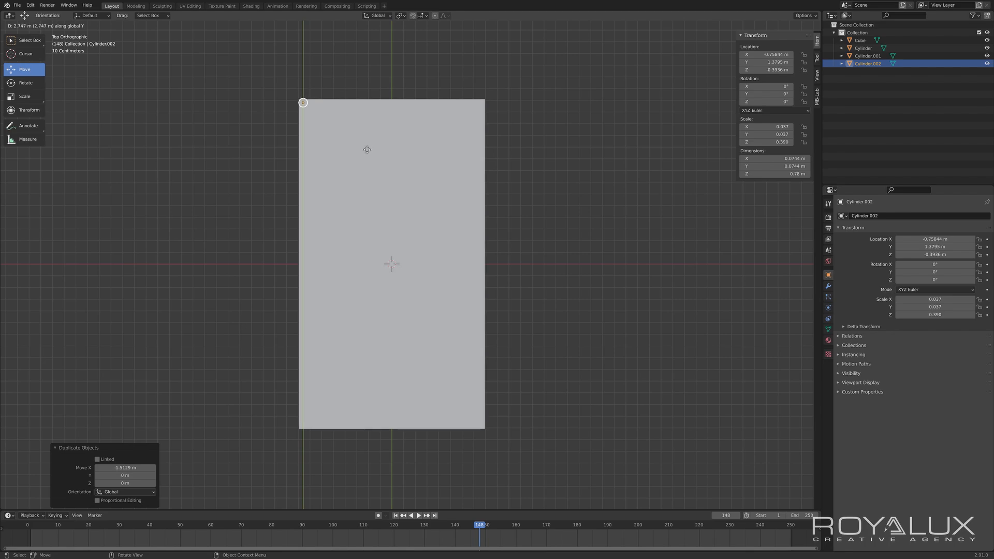
pyautogui.click(367, 151)
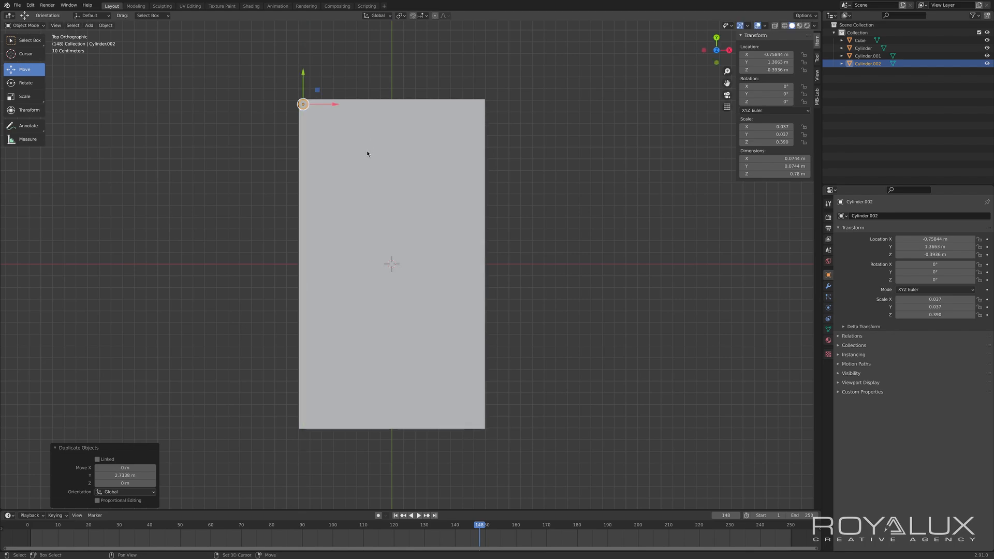
# - Duplicate the third leg along the X axis to the last free corner, at about X 0.751 m
pyautogui.hotkey('shift', 'd')
pyautogui.press('x')
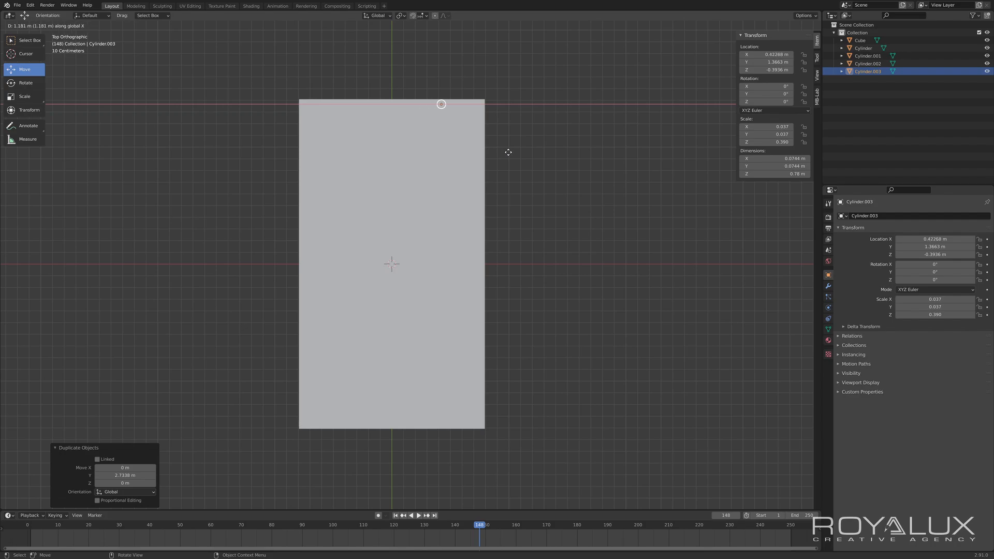
pyautogui.click(544, 151)
pyautogui.click(553, 373)
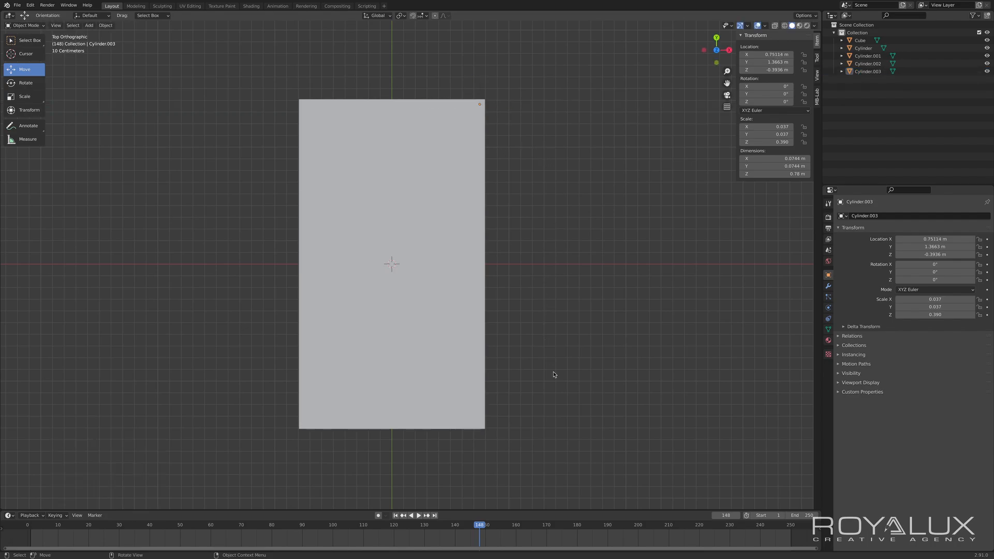
pyautogui.moveTo(552, 373); pyautogui.dragTo(487, 292, button='middle')
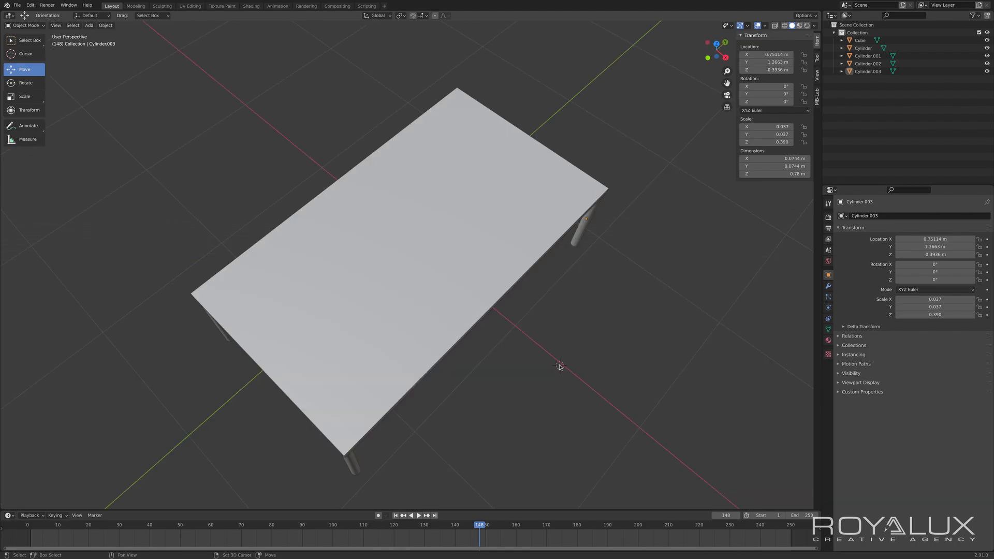
# - Add a cube mesh beside the table and scale it uniformly to about 0.51 m in every dimension
pyautogui.hotkey('shift', 'a')
pyautogui.moveTo(560, 367)
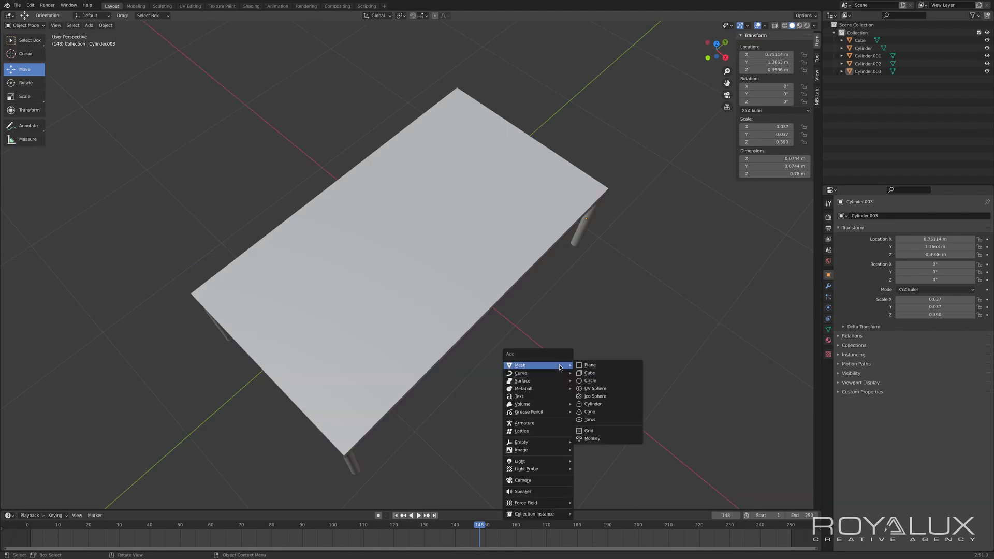
pyautogui.click(585, 373)
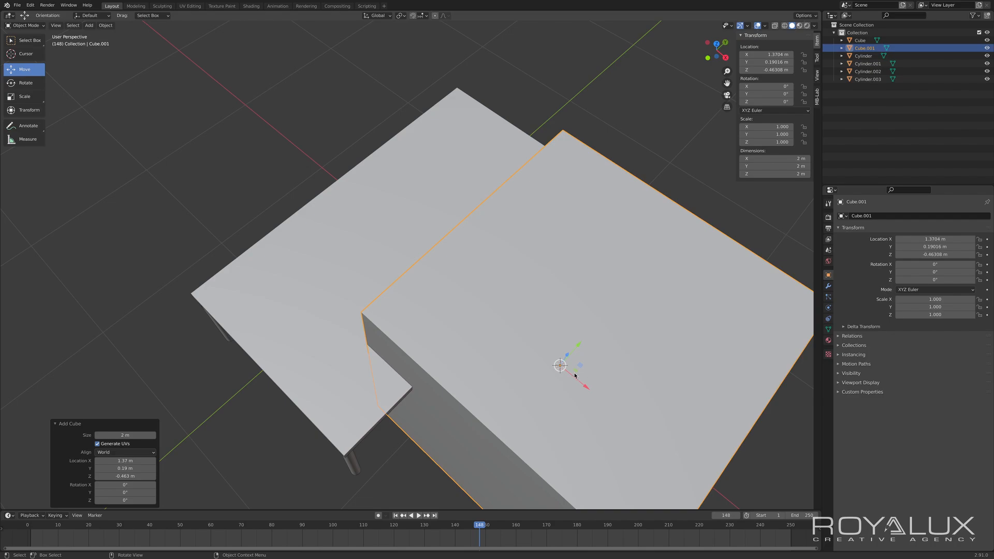
pyautogui.click(26, 97)
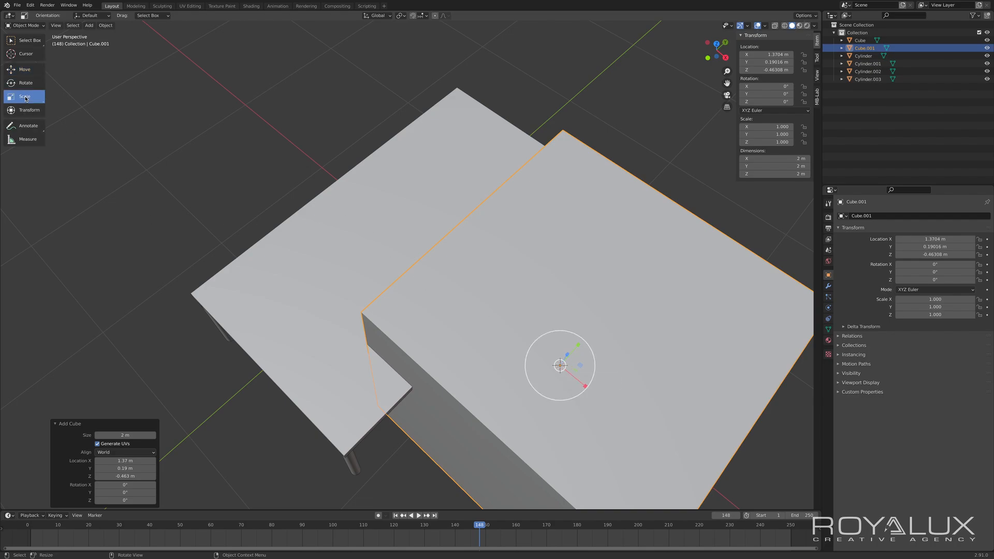
pyautogui.moveTo(572, 331); pyautogui.dragTo(562, 361)
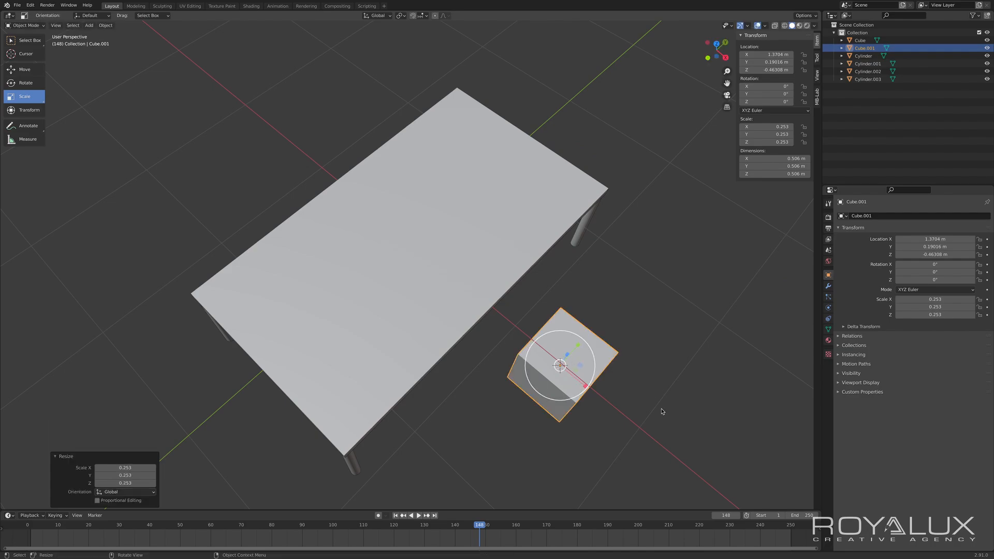
# - Flatten the new cube along Z and set its Z dimension to 0.1 m
pyautogui.moveTo(661, 410); pyautogui.dragTo(651, 341, button='middle')
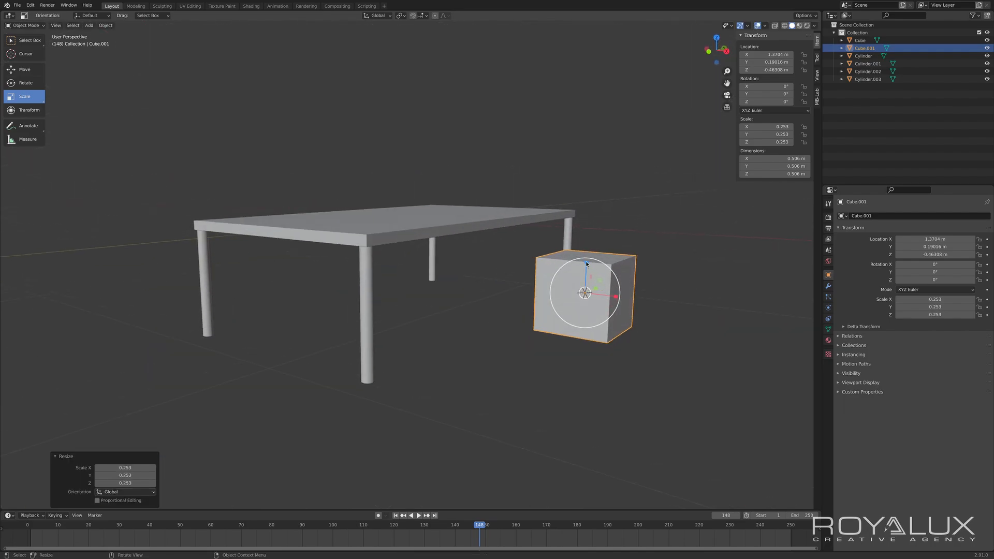
pyautogui.moveTo(589, 270); pyautogui.dragTo(585, 293)
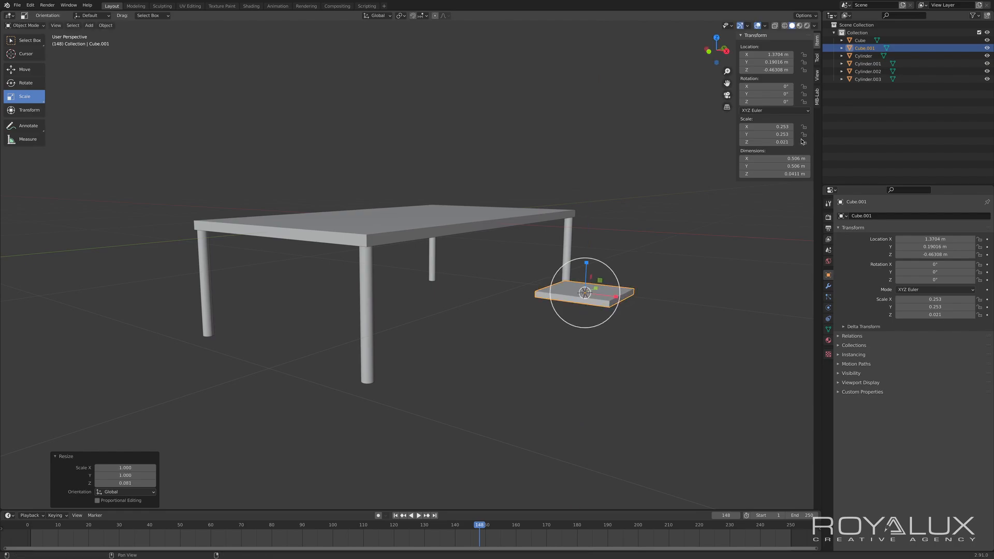
pyautogui.doubleClick(743, 177)
pyautogui.write('0.1')
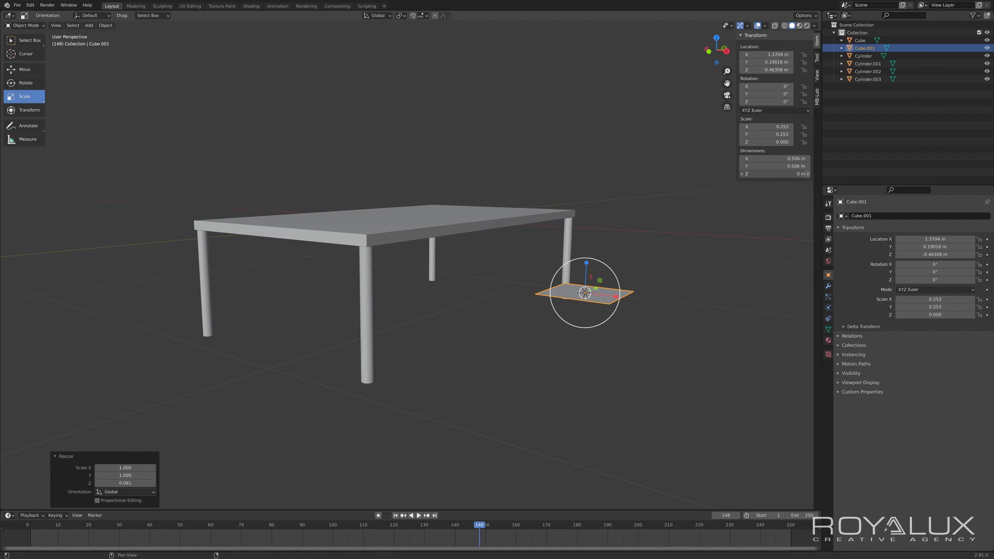
pyautogui.press('Return')
# - Scale the flattened cube along Z to a thickness of about 0.023 m and leave it selected
pyautogui.moveTo(585, 278); pyautogui.dragTo(585, 292)
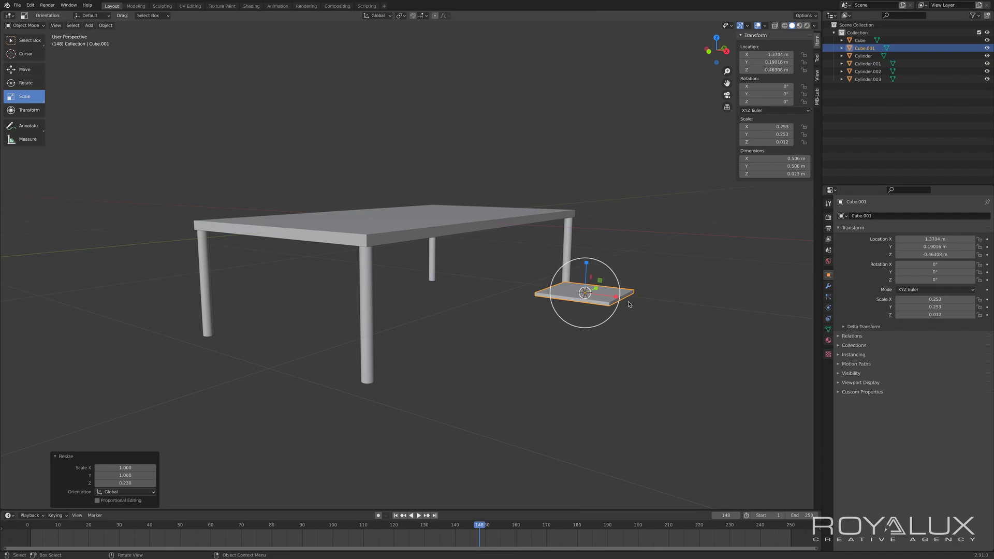
pyautogui.click(608, 371)
pyautogui.moveTo(630, 340); pyautogui.dragTo(601, 369, button='middle')
pyautogui.click(554, 398)
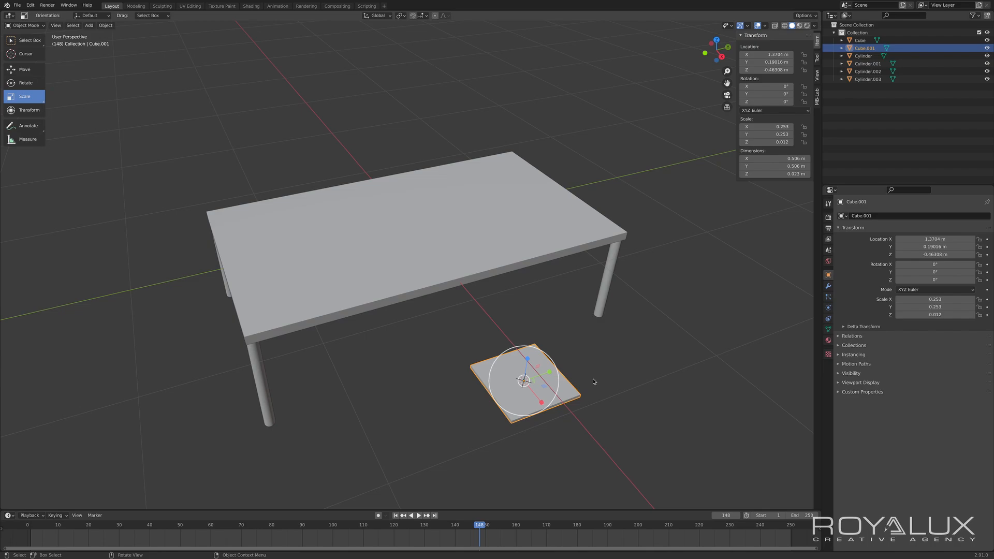
# - Scale the seat slab in plan to about 0.453 m along X and 0.368 m along Y
pyautogui.press('KP_7')
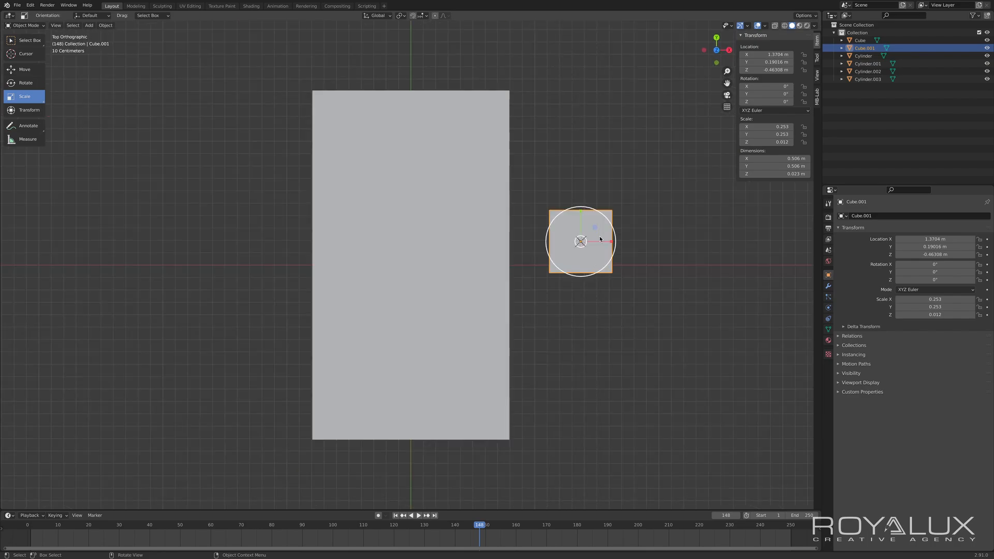
pyautogui.moveTo(581, 213); pyautogui.dragTo(607, 243)
pyautogui.click(598, 307)
# - Move the seat slab closer to the table and higher, to about X 1.236 m and Z -0.300 m
pyautogui.moveTo(623, 315); pyautogui.dragTo(603, 255, button='middle')
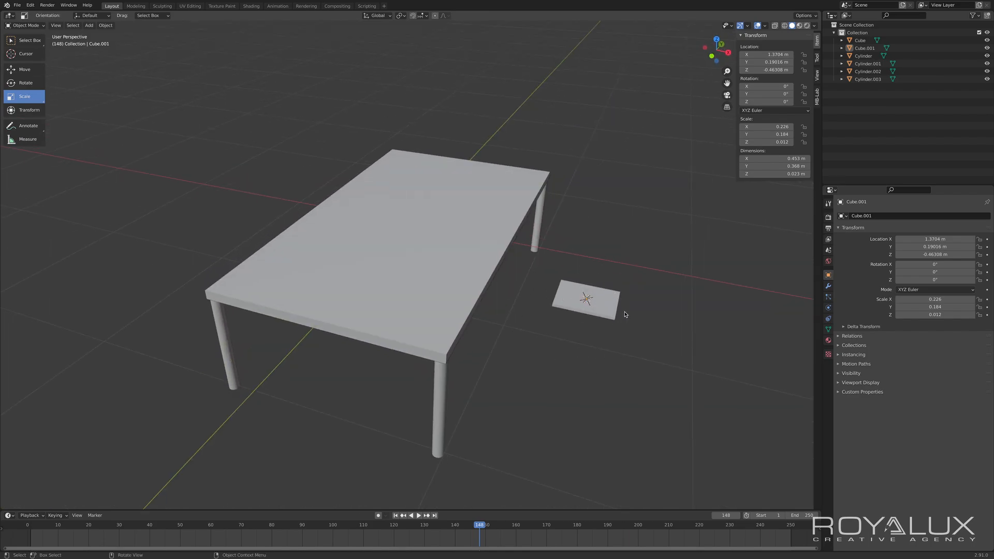
pyautogui.moveTo(624, 314); pyautogui.dragTo(587, 261, button='middle')
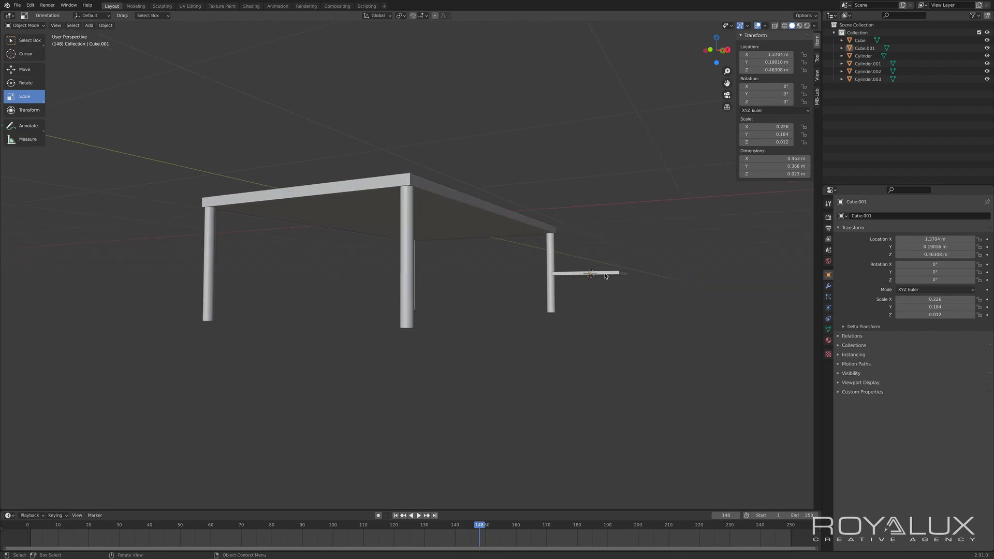
pyautogui.click(606, 276)
pyautogui.click(529, 228)
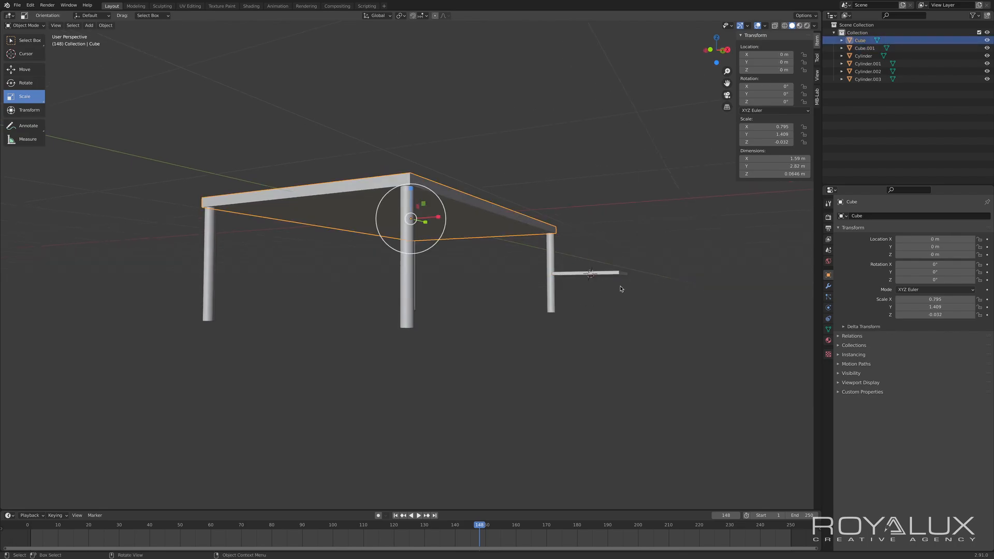
pyautogui.click(607, 276)
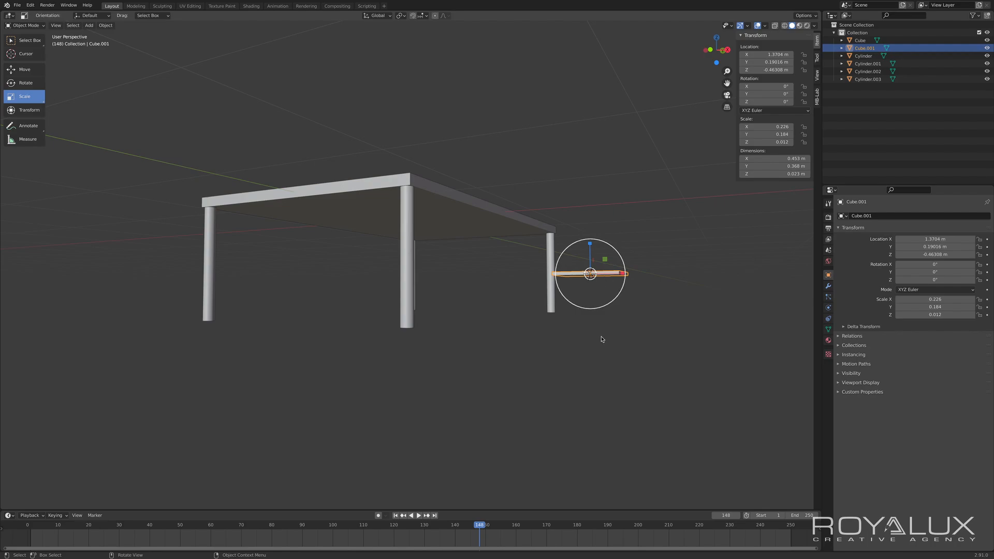
pyautogui.press('KP_1')
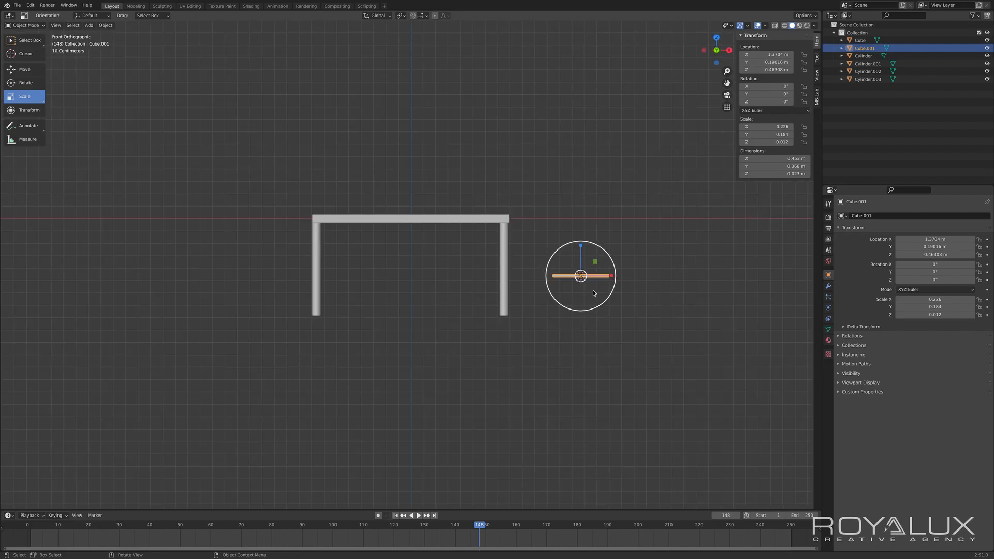
pyautogui.click(25, 68)
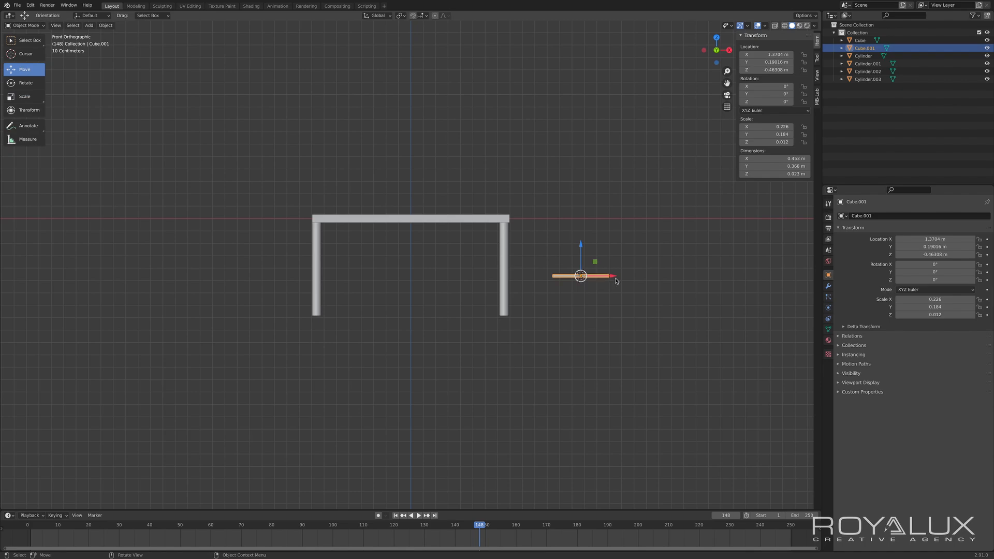
pyautogui.moveTo(616, 281); pyautogui.dragTo(600, 280)
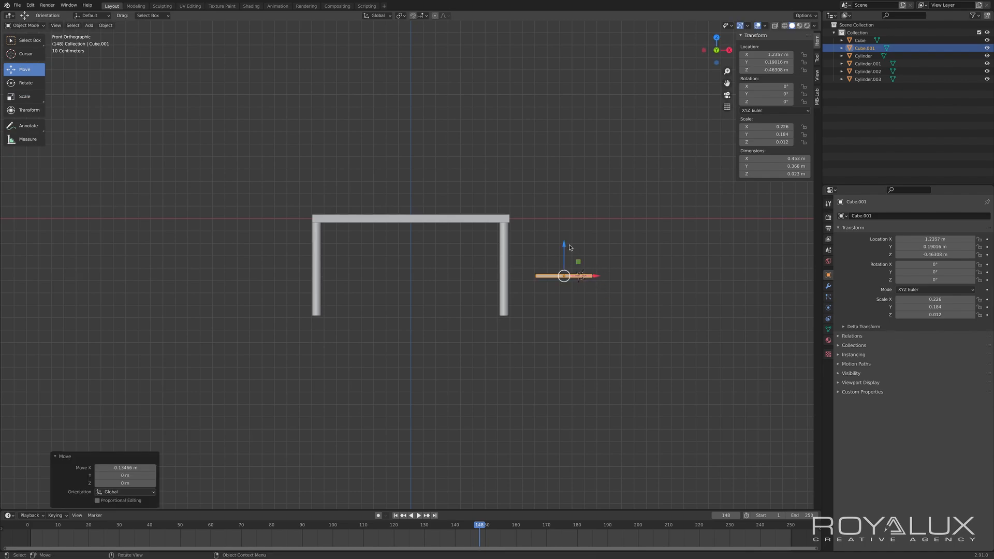
pyautogui.moveTo(564, 247); pyautogui.dragTo(565, 225)
pyautogui.moveTo(614, 313); pyautogui.dragTo(563, 337, button='middle')
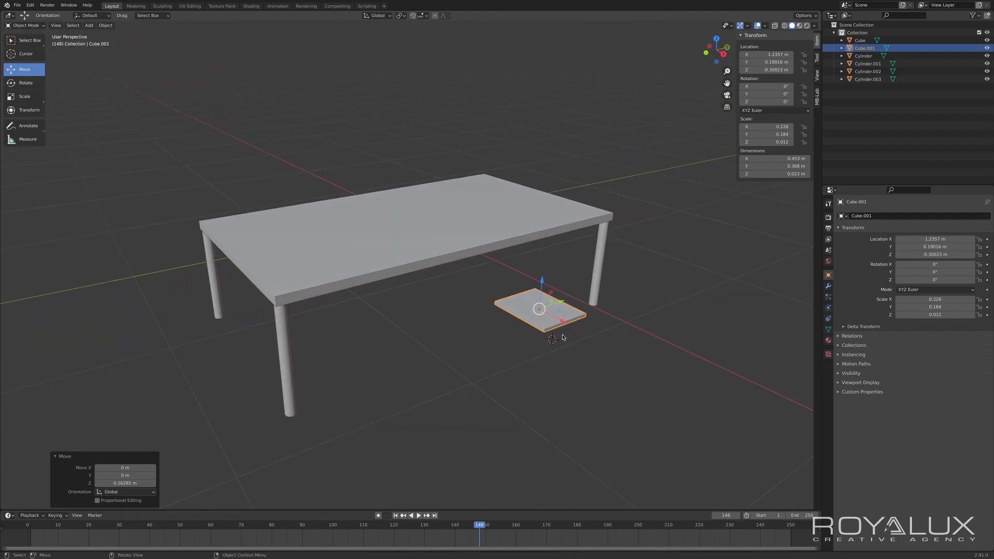
# - Add a cube mesh for a chair leg and scale it uniformly to about 0.204 m in every dimension
pyautogui.click(529, 366)
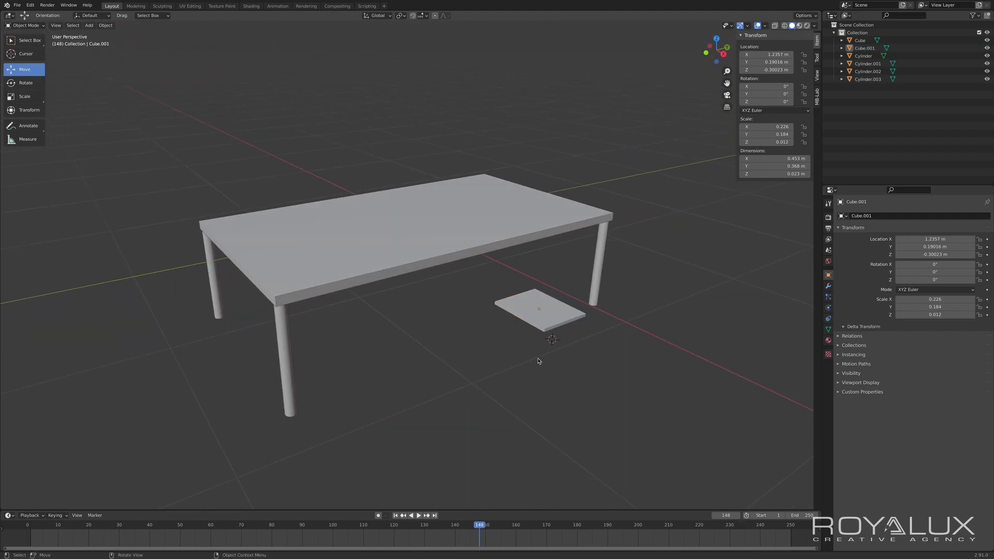
pyautogui.click(536, 321)
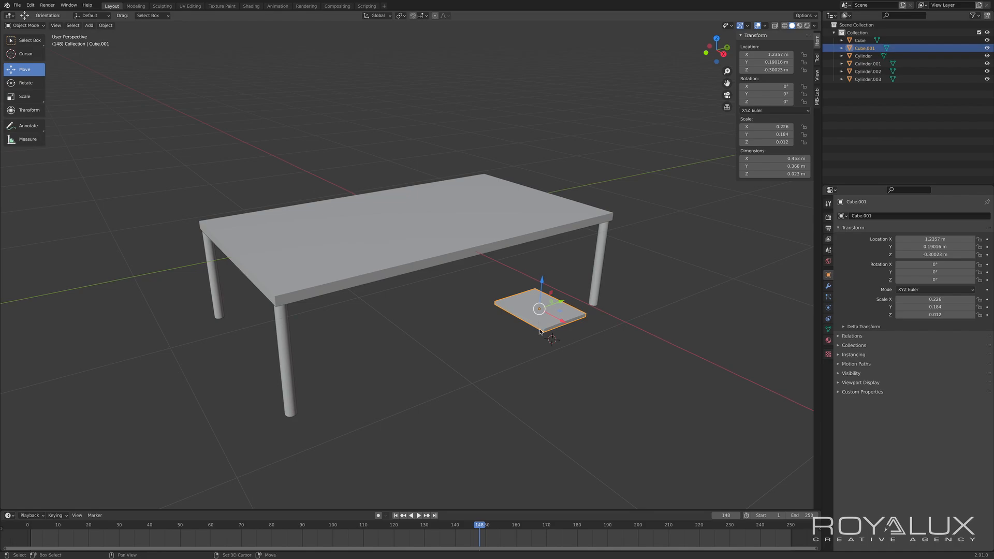
pyautogui.hotkey('shift', 'a')
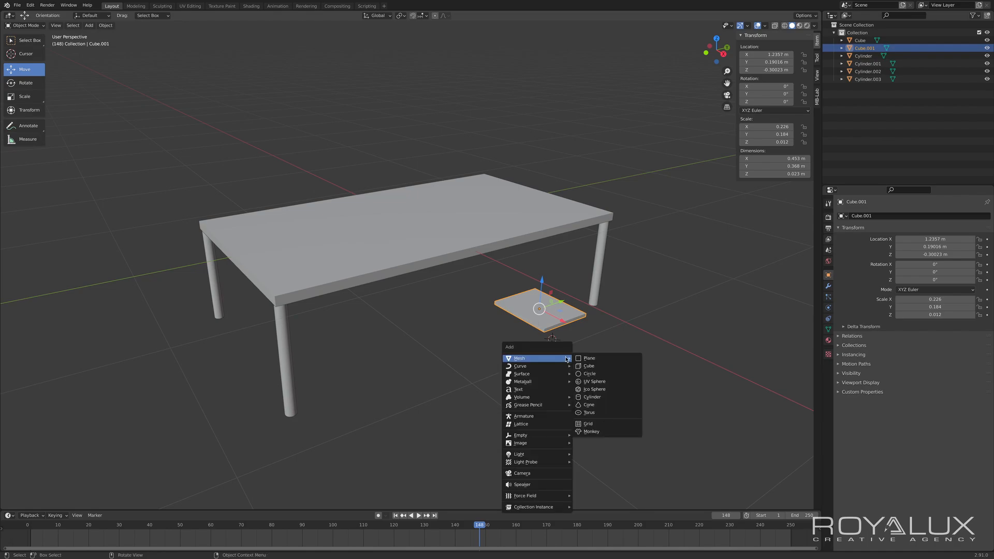
pyautogui.click(593, 368)
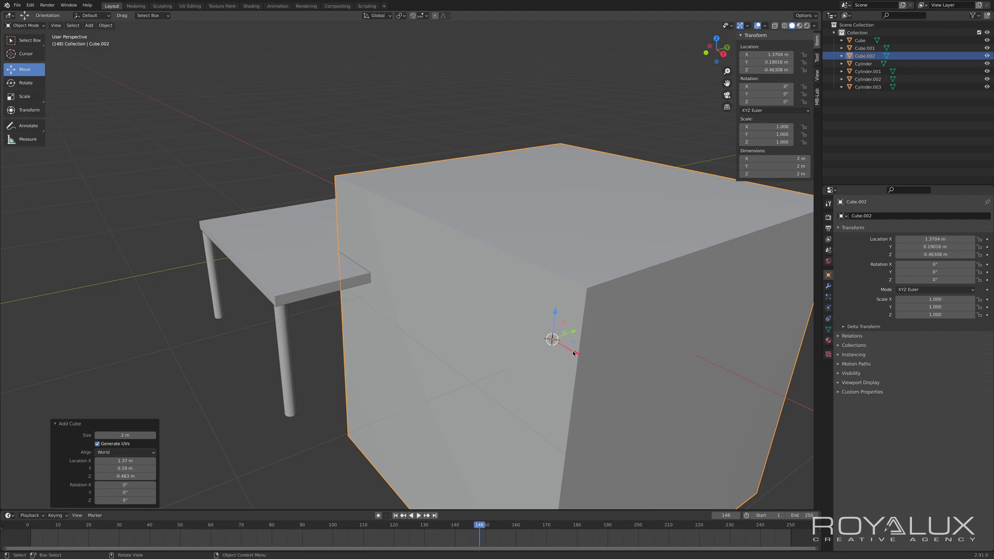
pyautogui.click(487, 256)
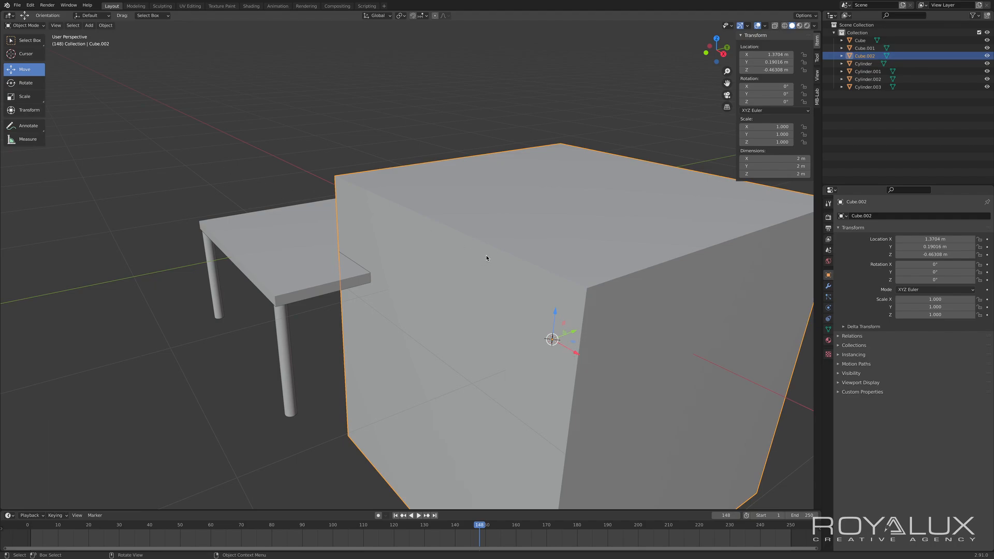
pyautogui.click(24, 96)
pyautogui.moveTo(564, 309); pyautogui.dragTo(546, 335)
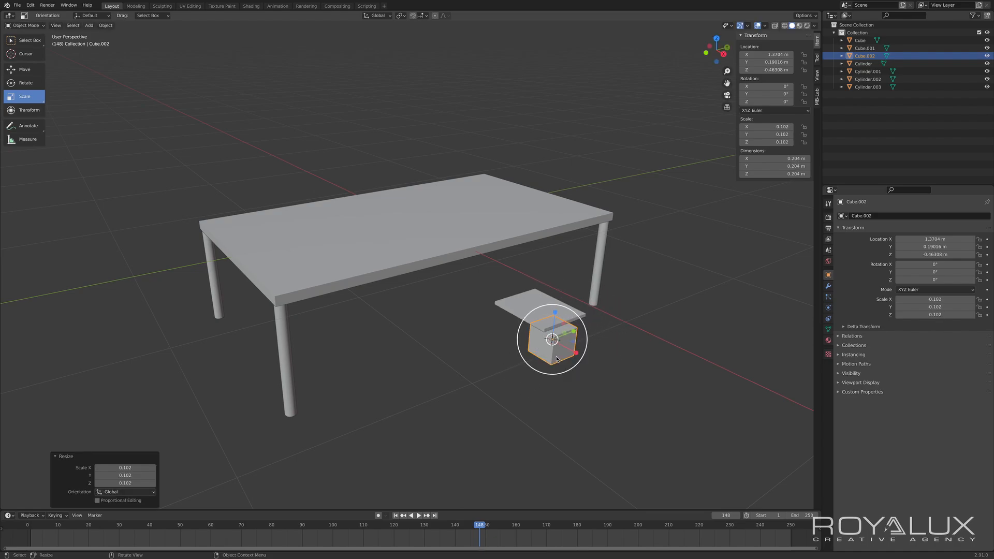
# - Stretch the small cube along Z to a height of about 0.564 m
pyautogui.click(553, 358)
pyautogui.moveTo(555, 312); pyautogui.dragTo(561, 217)
pyautogui.press('KP_1')
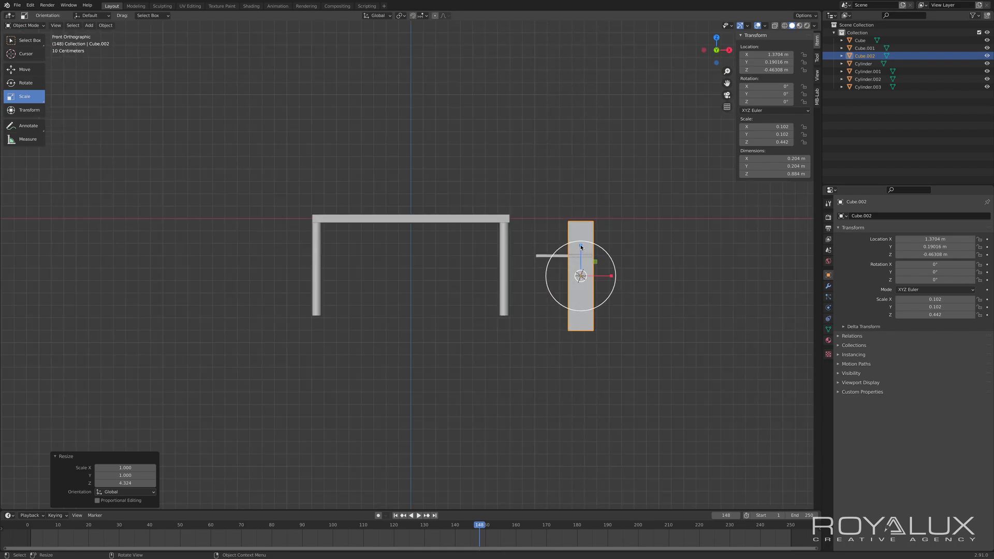
pyautogui.moveTo(580, 245); pyautogui.dragTo(581, 258)
pyautogui.click(581, 262)
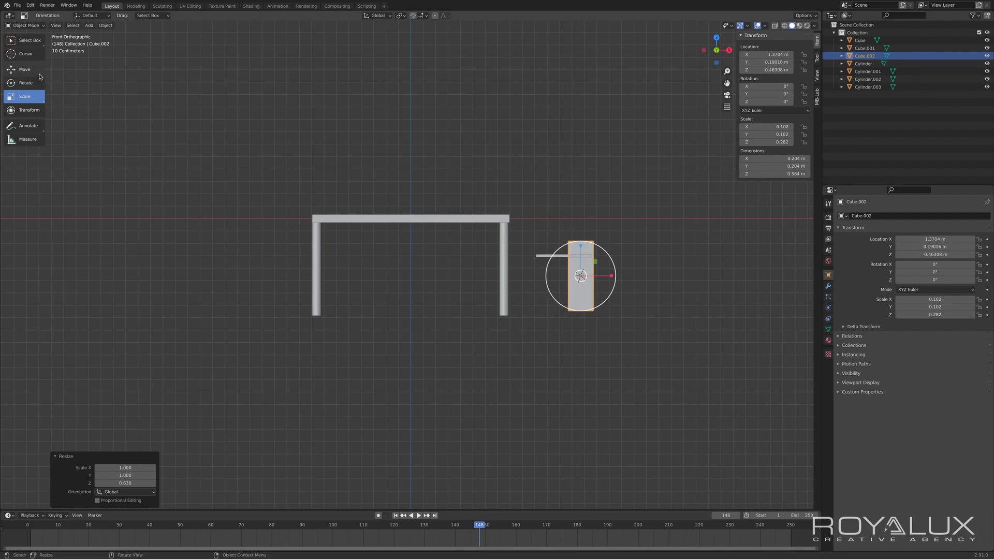
# - Move the leg block below the seat and toward the table, to about X 1.060 m and Z -0.573 m
pyautogui.click(24, 69)
pyautogui.moveTo(581, 242); pyautogui.dragTo(583, 257)
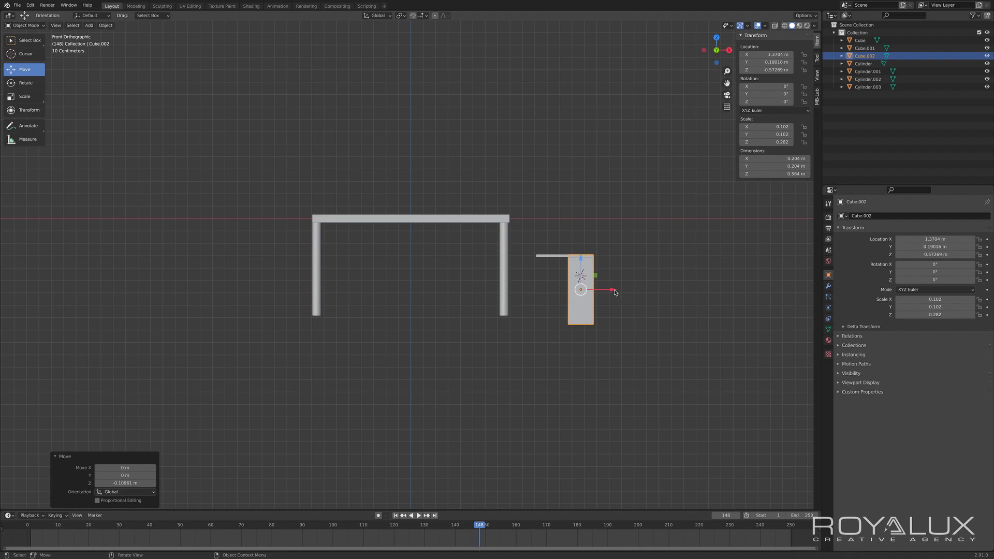
pyautogui.moveTo(615, 291); pyautogui.dragTo(574, 290)
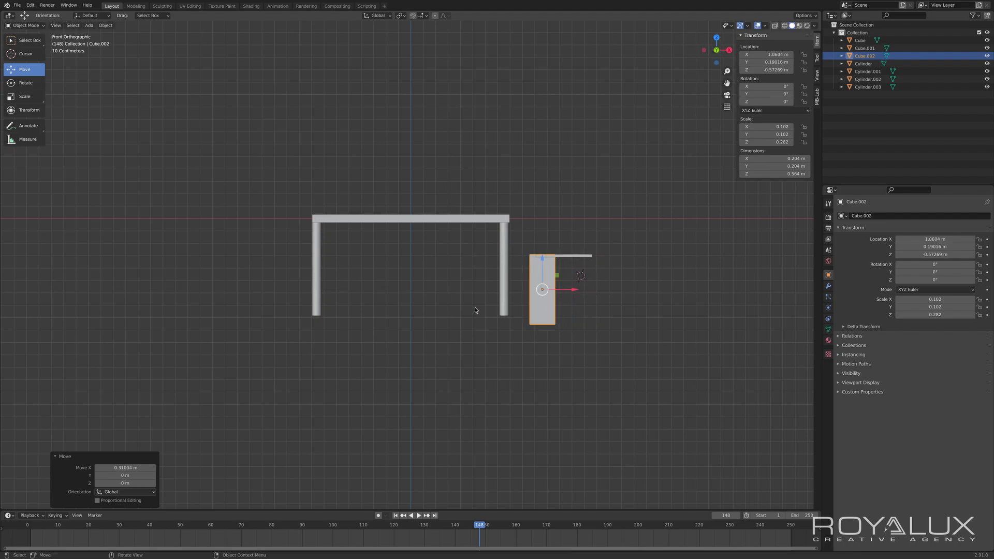
# - Shorten the leg block along Z to about 0.481 m and place it under the seat at about X 1.114 m, Z -0.545 m
pyautogui.press('s')
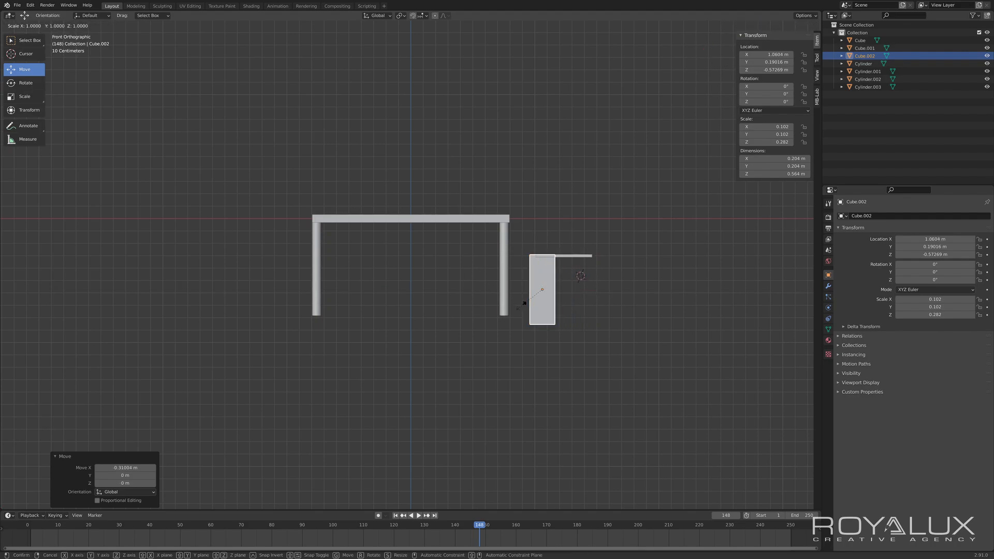
pyautogui.press('z')
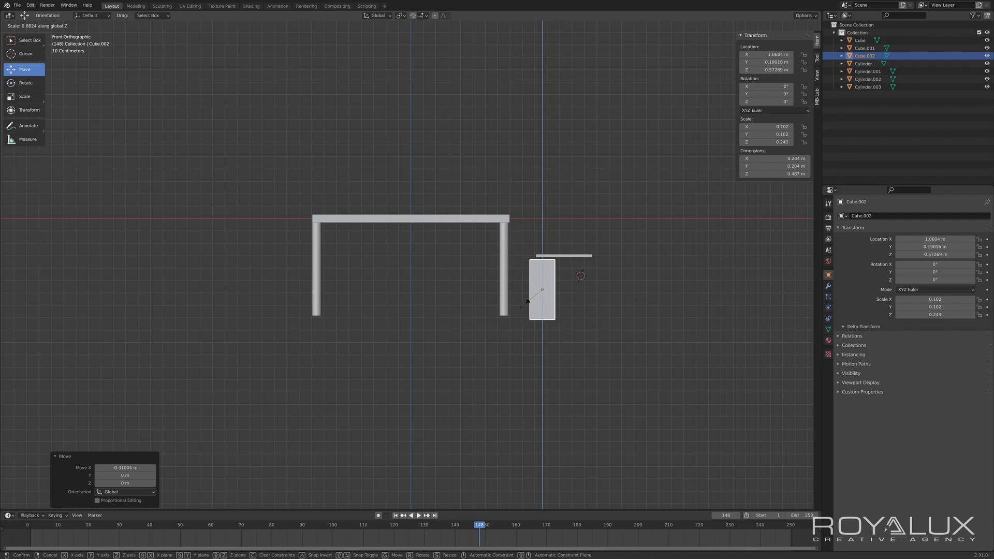
pyautogui.click(526, 304)
pyautogui.moveTo(541, 259); pyautogui.dragTo(543, 254)
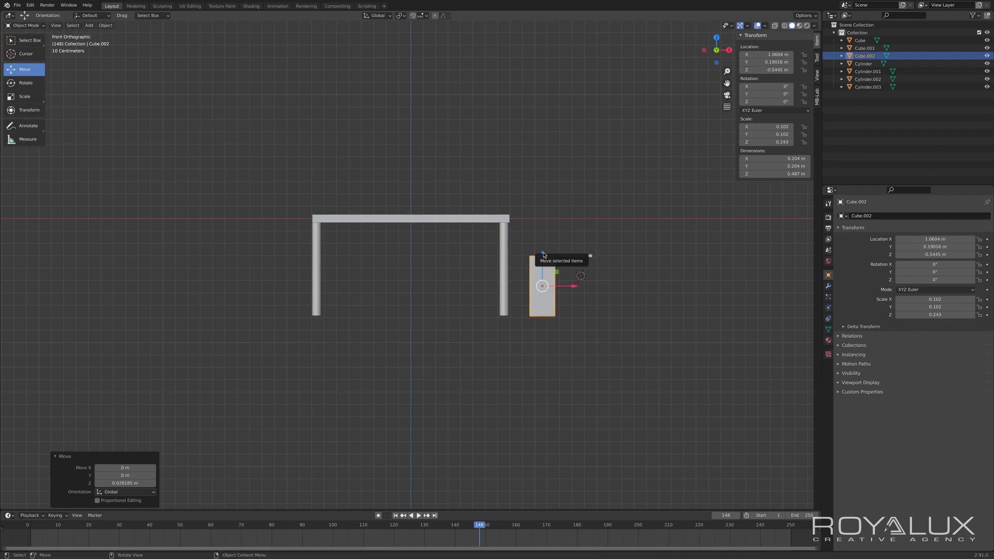
pyautogui.press('s')
pyautogui.press('z')
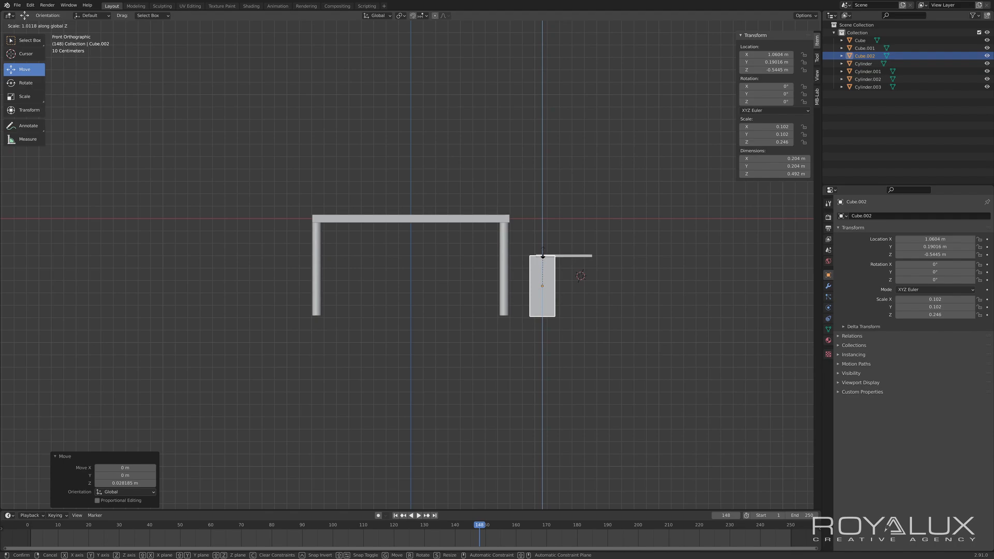
pyautogui.click(543, 255)
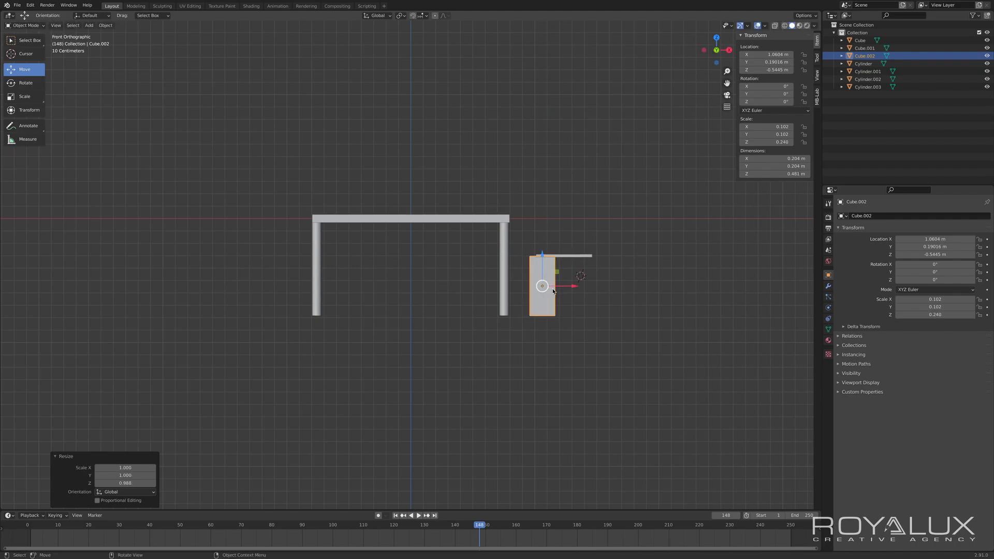
pyautogui.moveTo(577, 285); pyautogui.dragTo(580, 287)
pyautogui.moveTo(599, 325); pyautogui.dragTo(555, 340, button='middle')
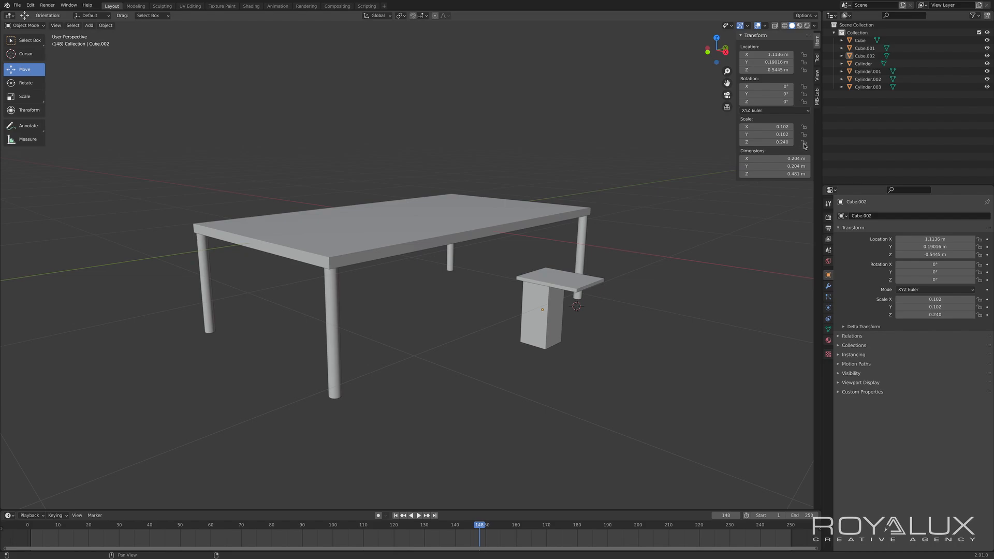
# - Lock the leg block's Z scale and shrink its cross-section to about 0.03 m in X and Y
pyautogui.click(542, 299)
pyautogui.click(25, 96)
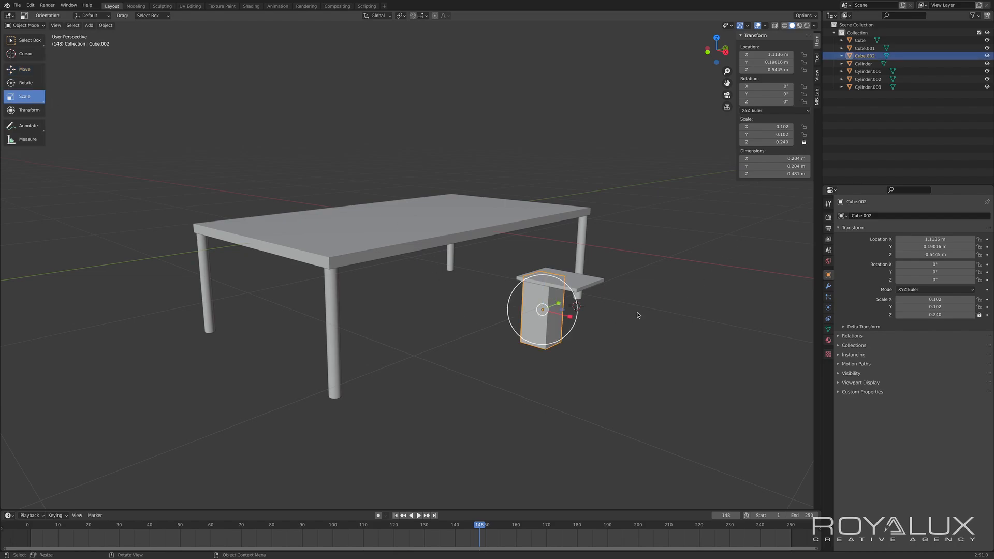
pyautogui.moveTo(656, 329); pyautogui.dragTo(642, 329, button='middle')
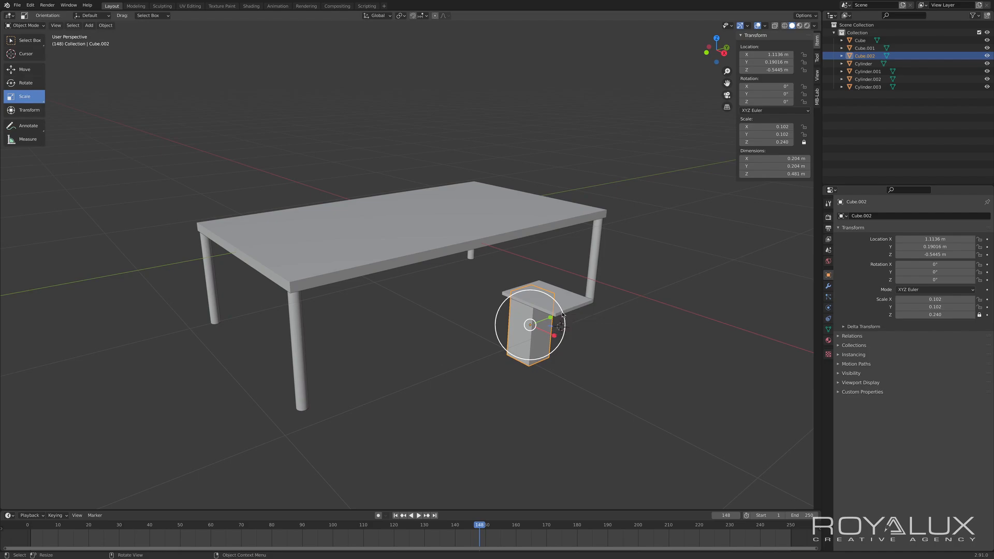
pyautogui.moveTo(564, 318); pyautogui.dragTo(532, 325)
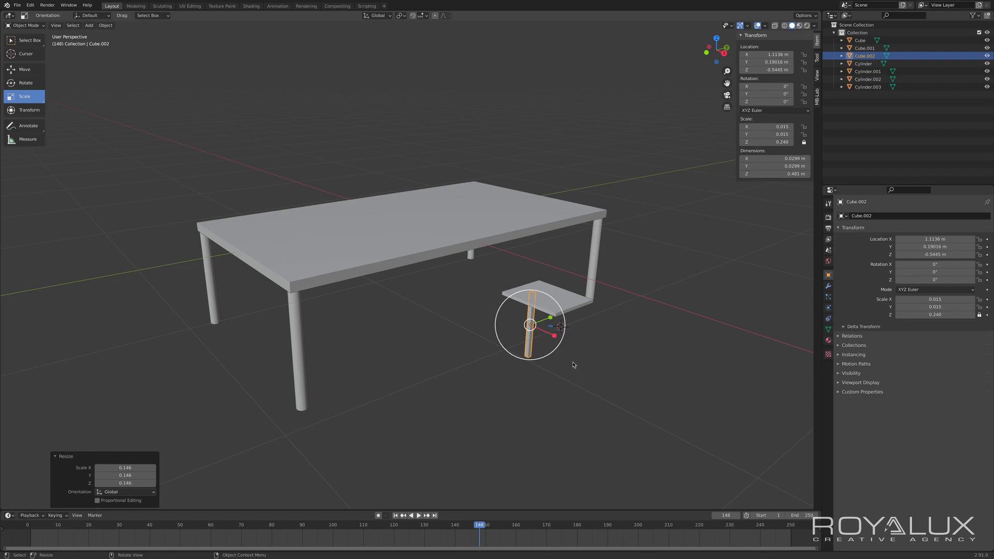
# - Move the thin leg to the seat corner nearest the table, at about X 1.038 m and Y 0.027 m
pyautogui.press('KP_7')
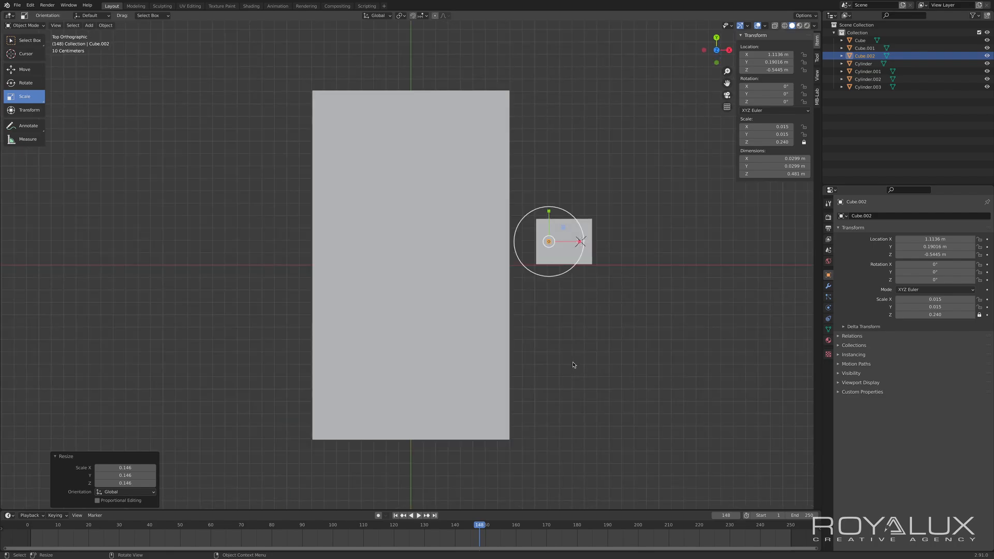
pyautogui.click(25, 69)
pyautogui.moveTo(548, 210); pyautogui.dragTo(569, 263)
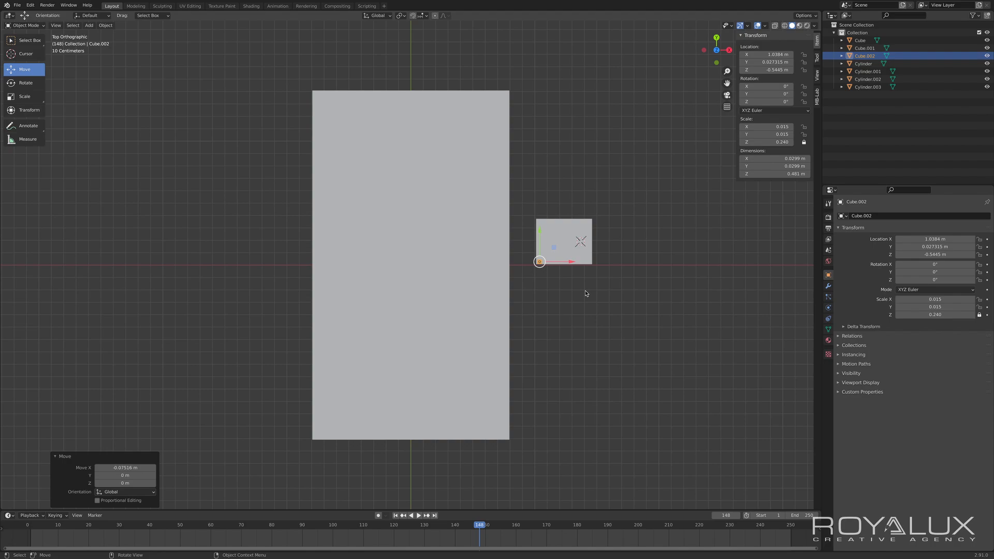
# - Duplicate the chair leg along the Y axis to the seat's other table-side corner, at about Y 0.347 m
pyautogui.hotkey('shift', 'd')
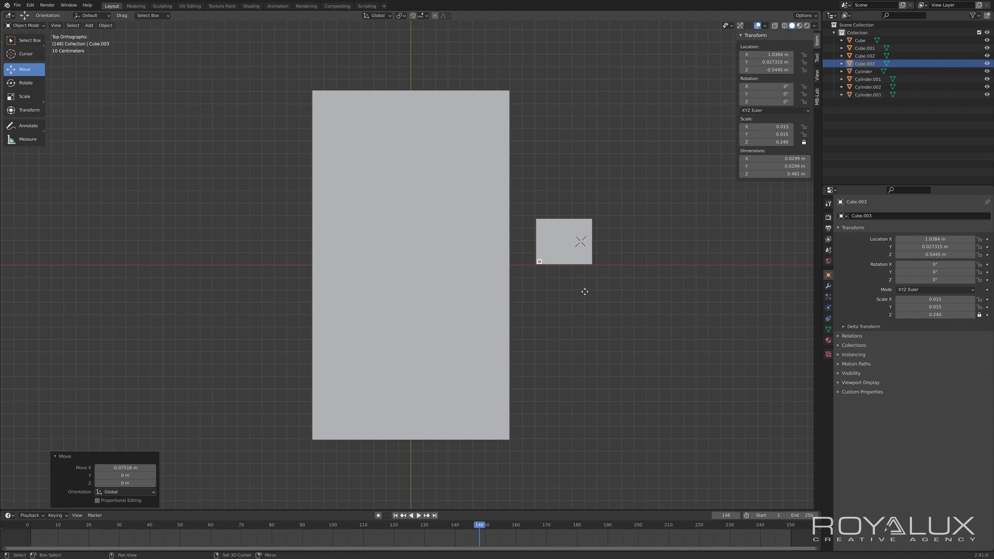
pyautogui.press('y')
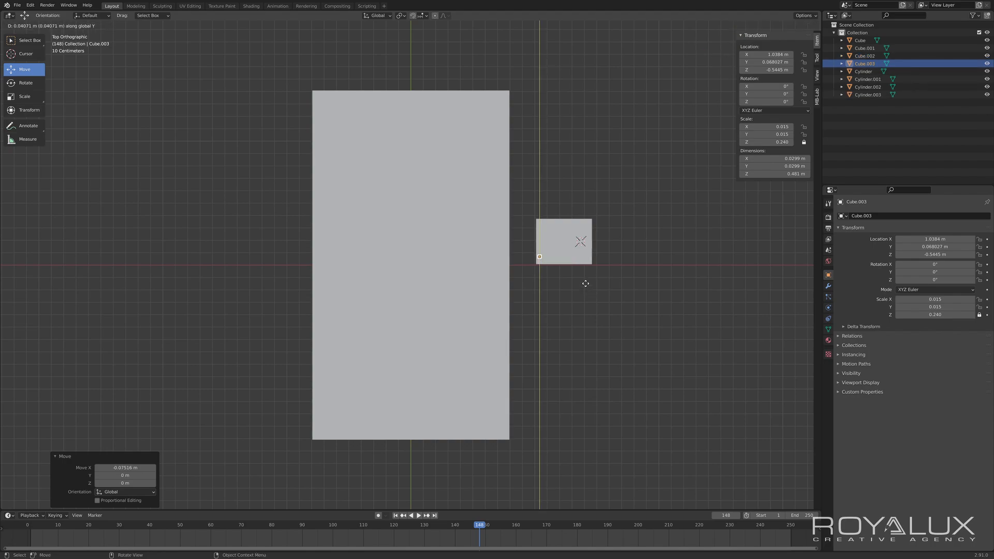
pyautogui.click(588, 252)
pyautogui.click(632, 331)
pyautogui.moveTo(632, 331); pyautogui.dragTo(619, 275, button='middle')
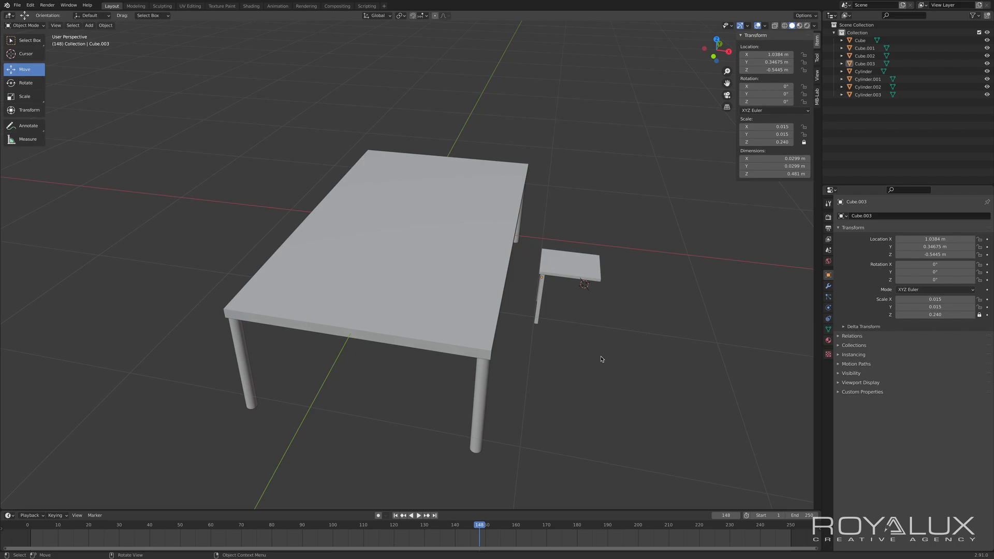
# - Duplicate both table-side chair legs about 0.398 m along the X axis to the seat's two outer corners
pyautogui.click(541, 295)
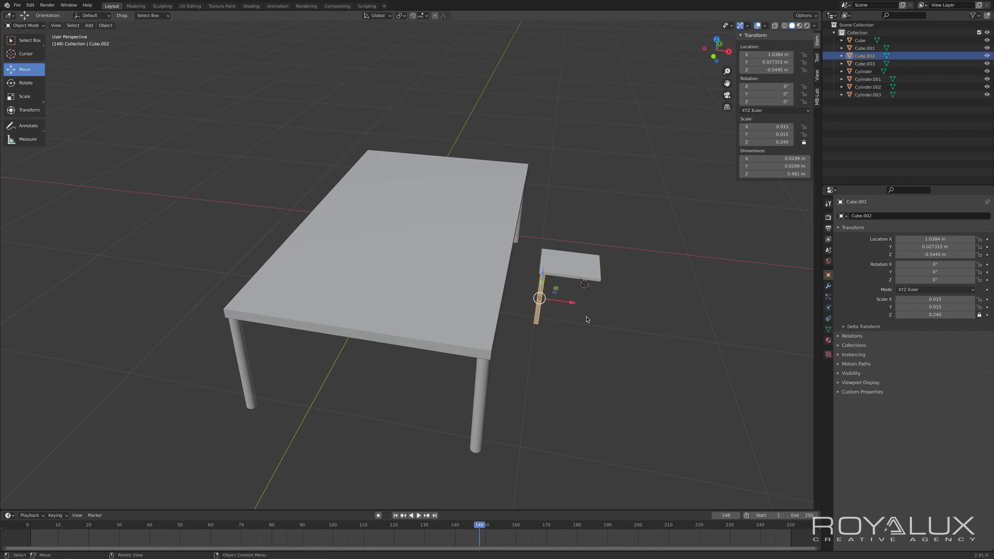
pyautogui.moveTo(586, 317); pyautogui.dragTo(564, 309, button='middle')
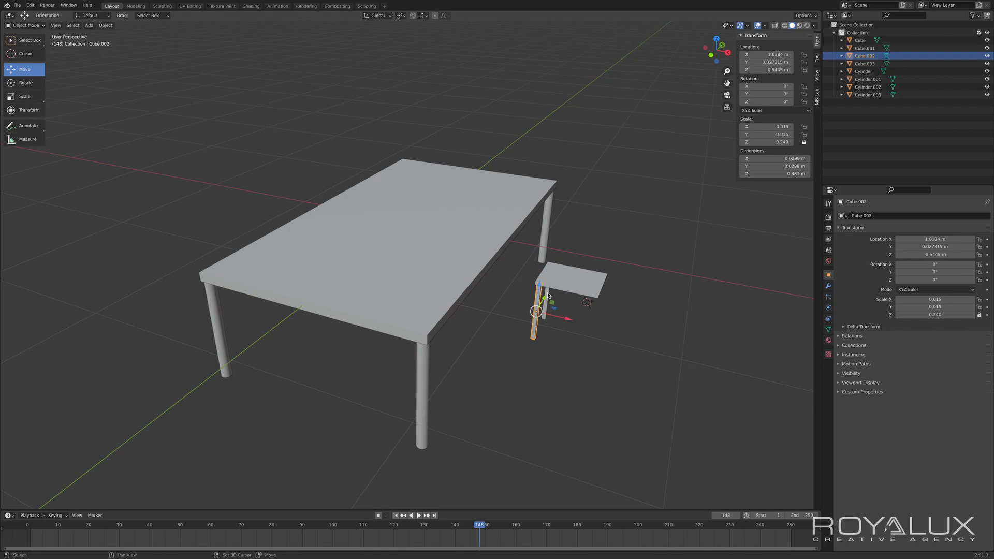
pyautogui.keyDown('shift'); pyautogui.click(549, 295); pyautogui.keyUp('shift')
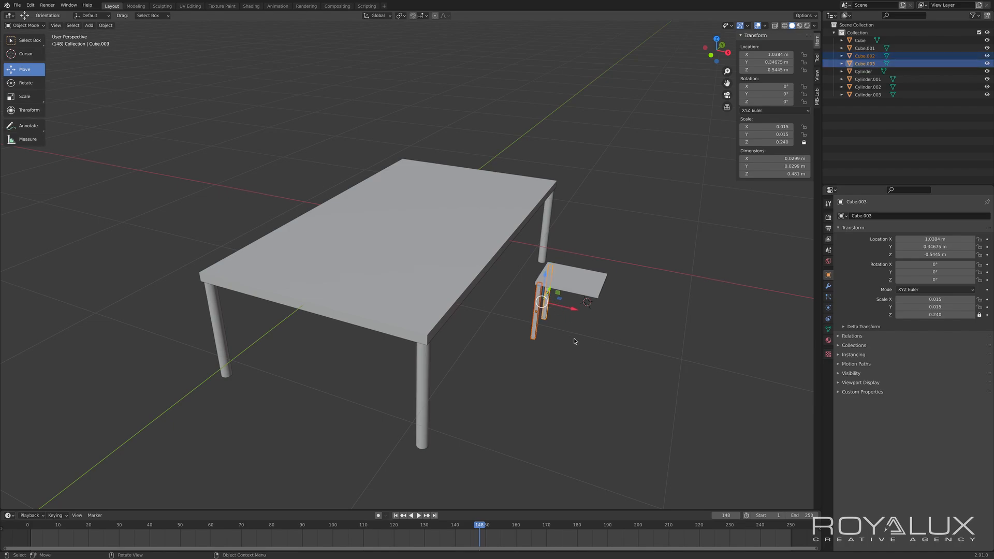
pyautogui.press('KP_7')
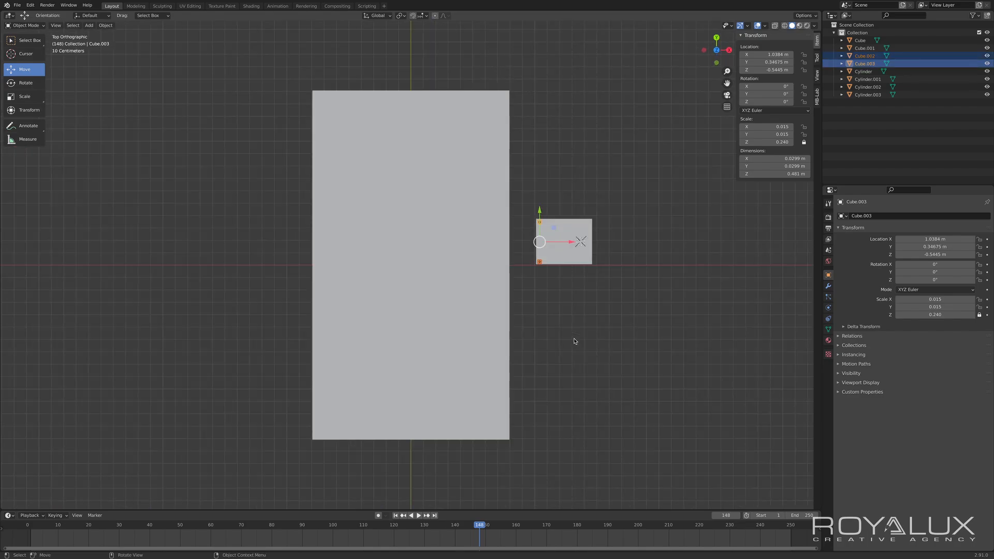
pyautogui.hotkey('shift', 'd')
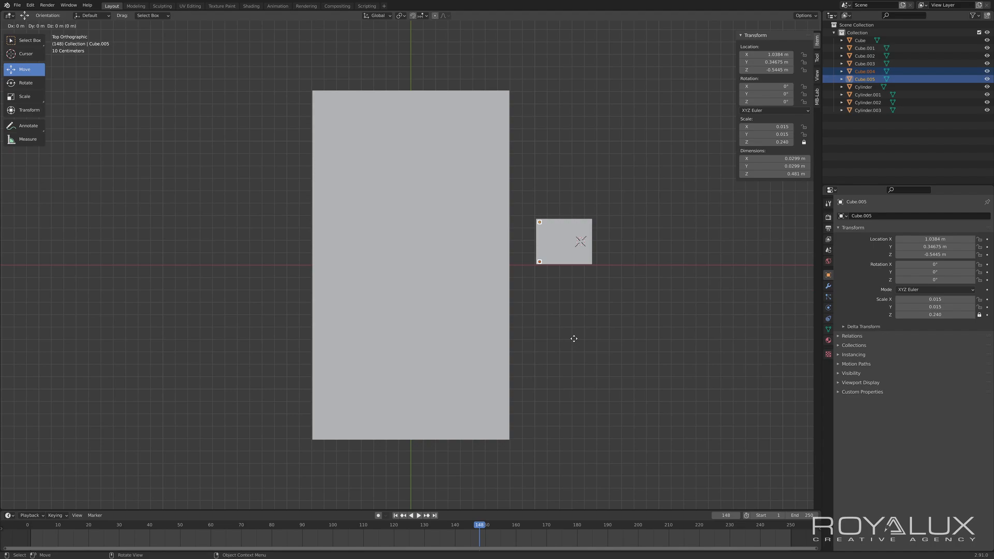
pyautogui.press('x')
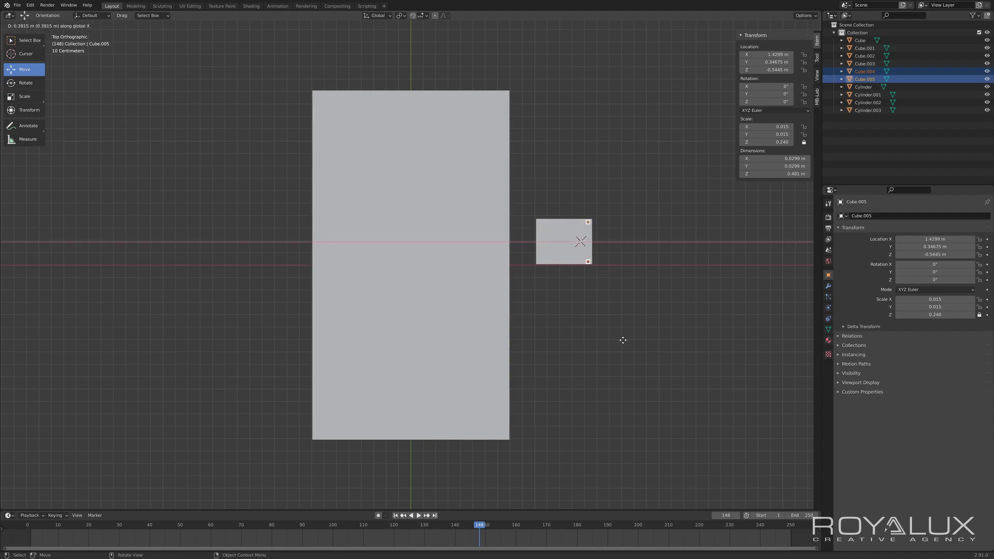
pyautogui.click(622, 340)
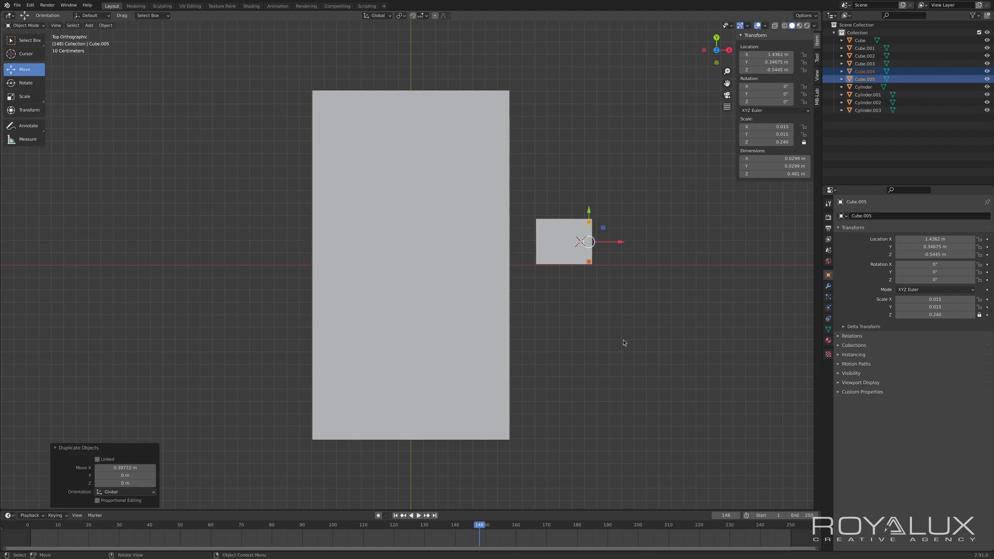
pyautogui.moveTo(615, 353); pyautogui.dragTo(569, 278, button='middle')
pyautogui.scroll(-2, 569, 278)
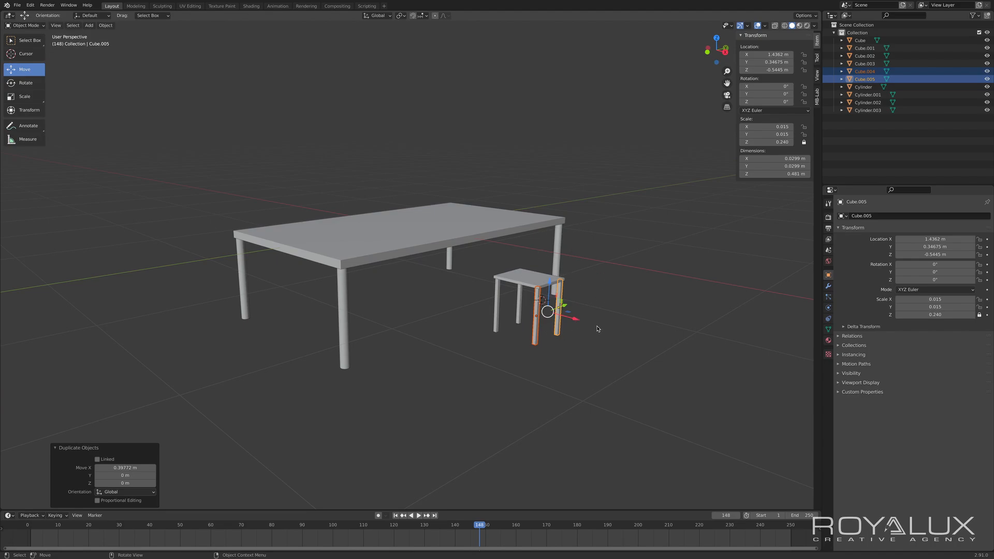
# - Unlock the Z scale of both chair legs on the side away from the table and select the pair
pyautogui.press('KP_1')
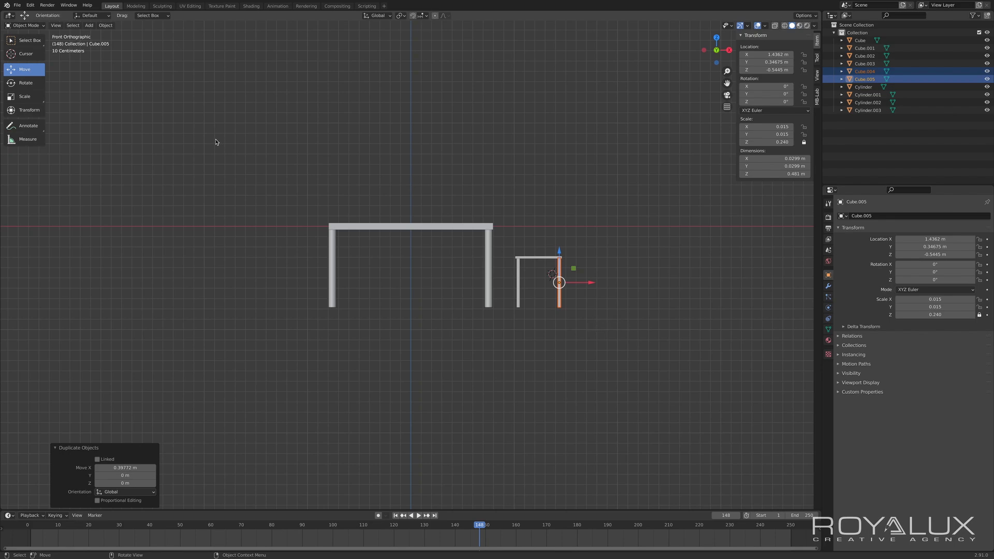
pyautogui.click(24, 96)
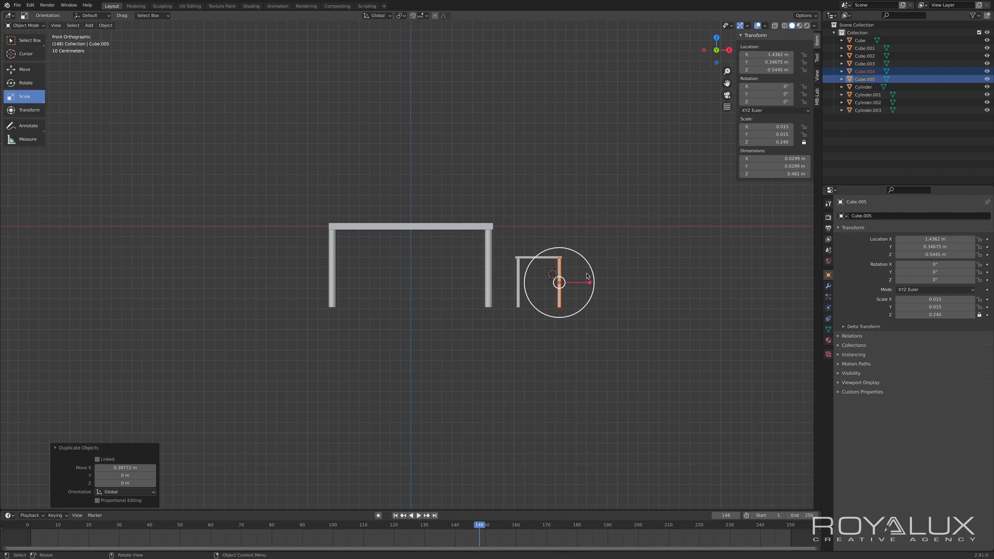
pyautogui.click(804, 142)
pyautogui.click(656, 262)
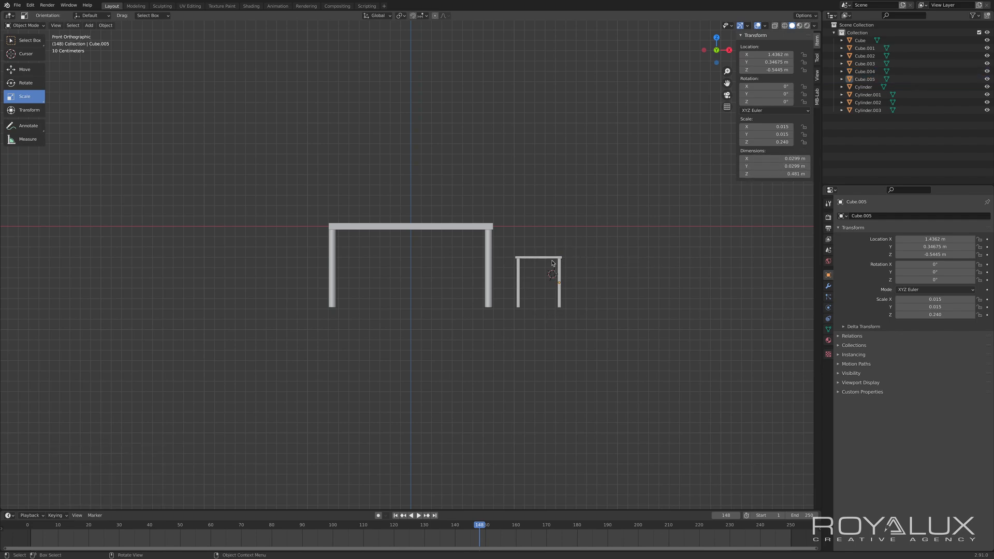
pyautogui.moveTo(595, 281); pyautogui.dragTo(569, 279, button='middle')
pyautogui.click(569, 278)
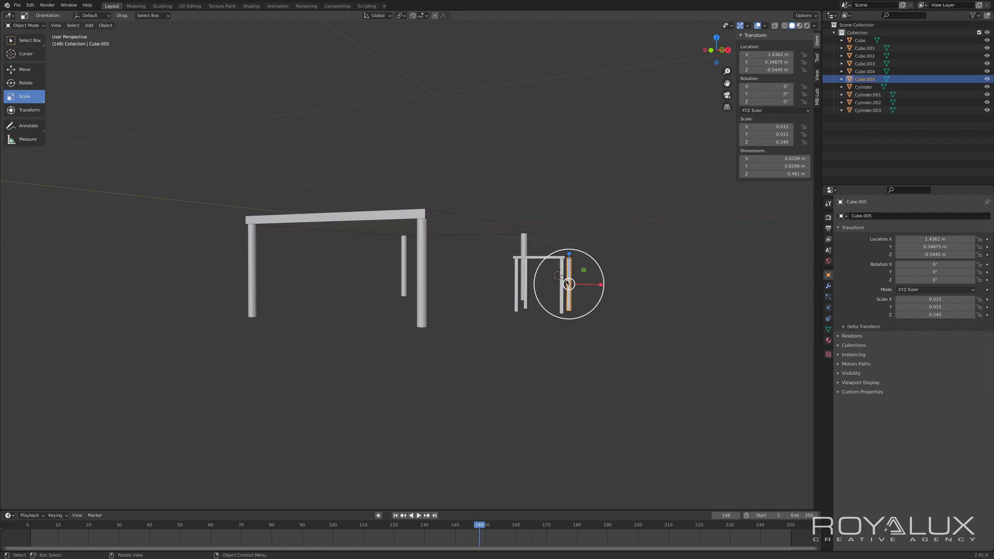
pyautogui.keyDown('shift'); pyautogui.click(562, 270); pyautogui.keyUp('shift')
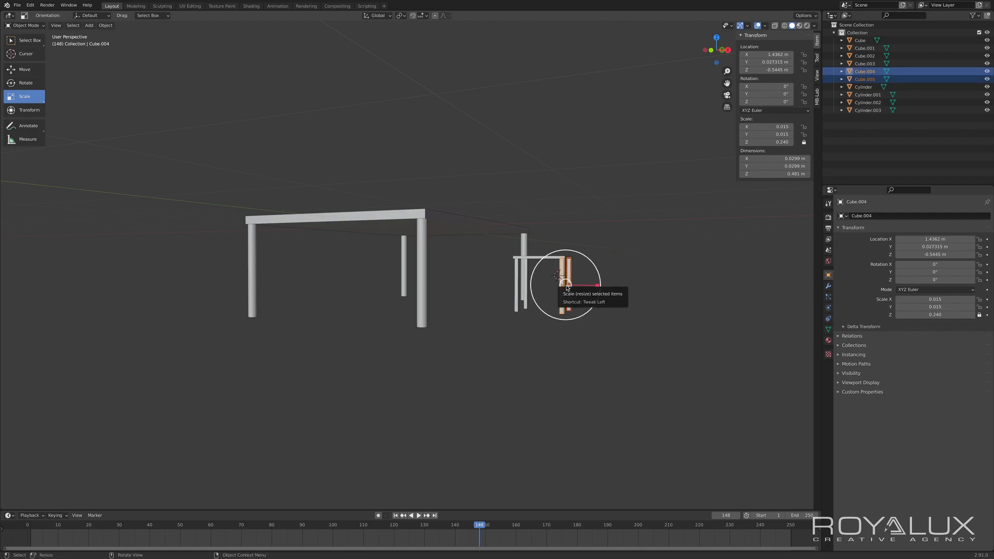
pyautogui.press('KP_1')
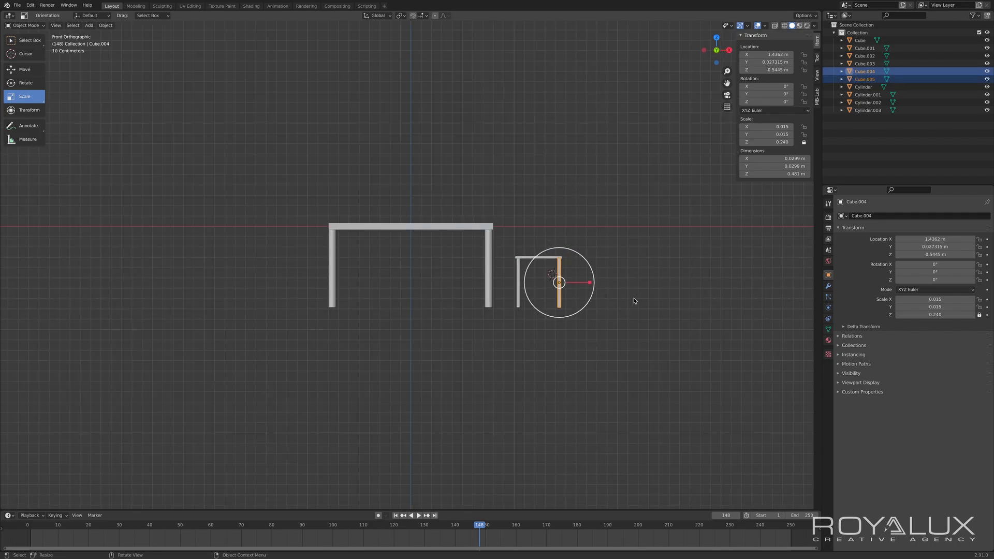
pyautogui.moveTo(633, 302); pyautogui.dragTo(549, 308, button='middle')
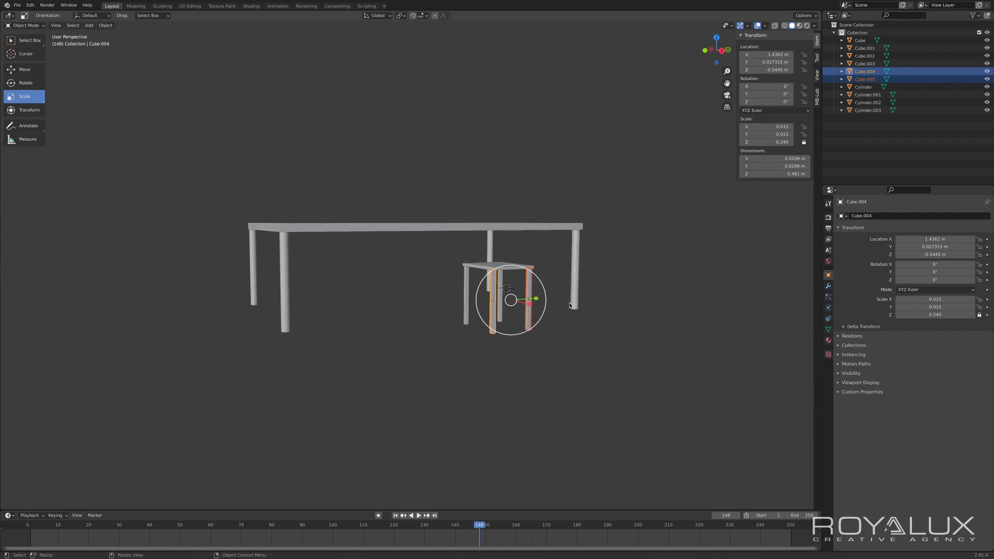
pyautogui.click(804, 143)
pyautogui.press('KP_1')
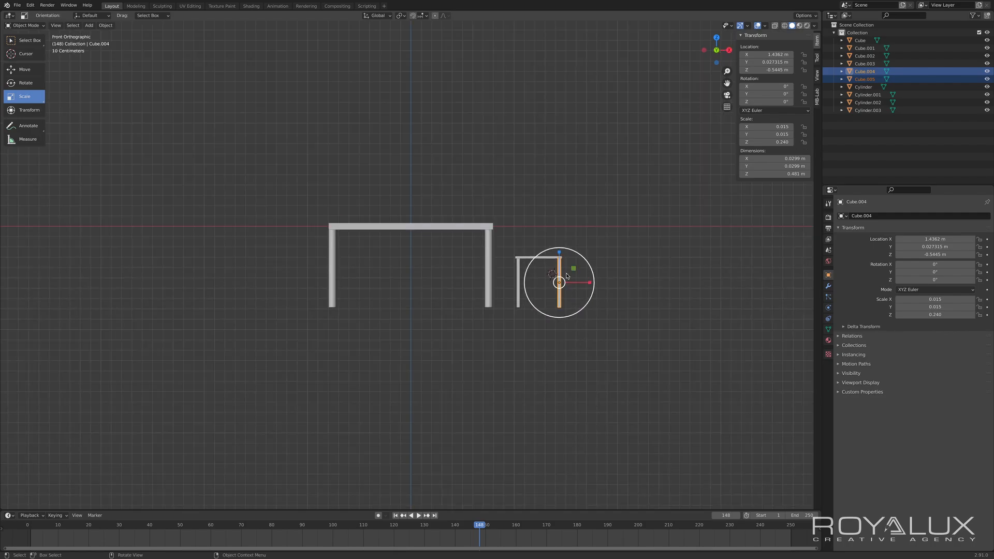
# - Stretch the two outer chair legs along Z to about 0.772 m and raise them to about Z -0.394 m
pyautogui.moveTo(559, 253); pyautogui.dragTo(560, 234)
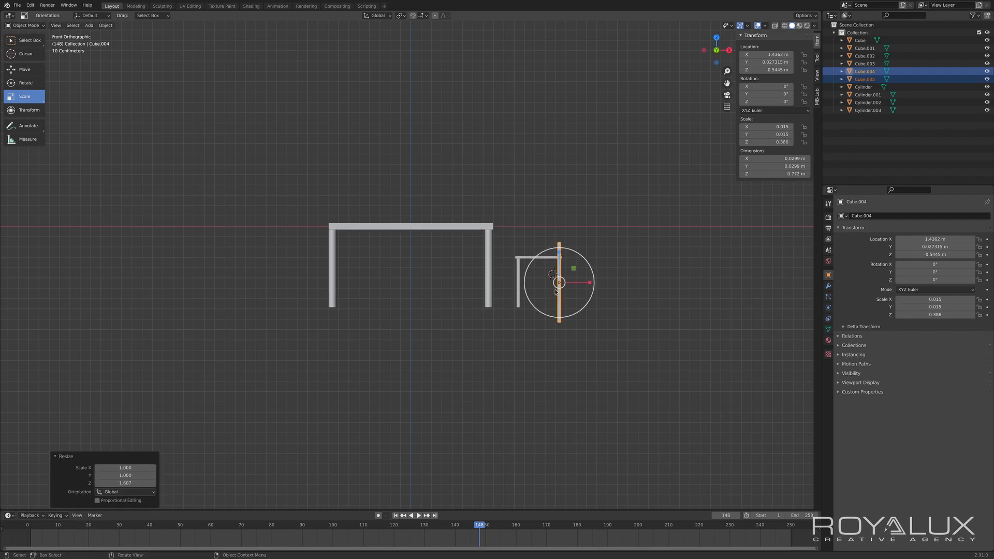
pyautogui.click(24, 70)
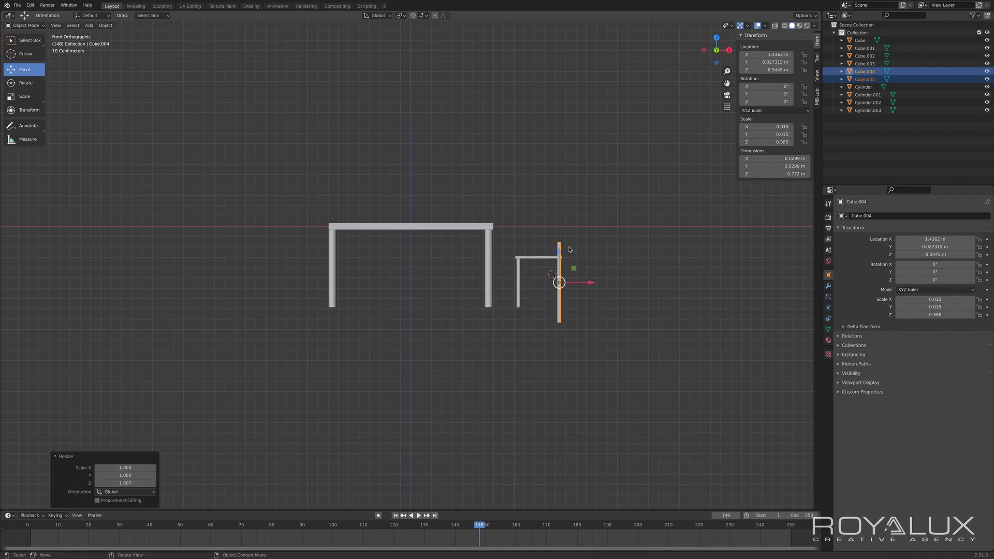
pyautogui.moveTo(562, 253); pyautogui.dragTo(561, 235)
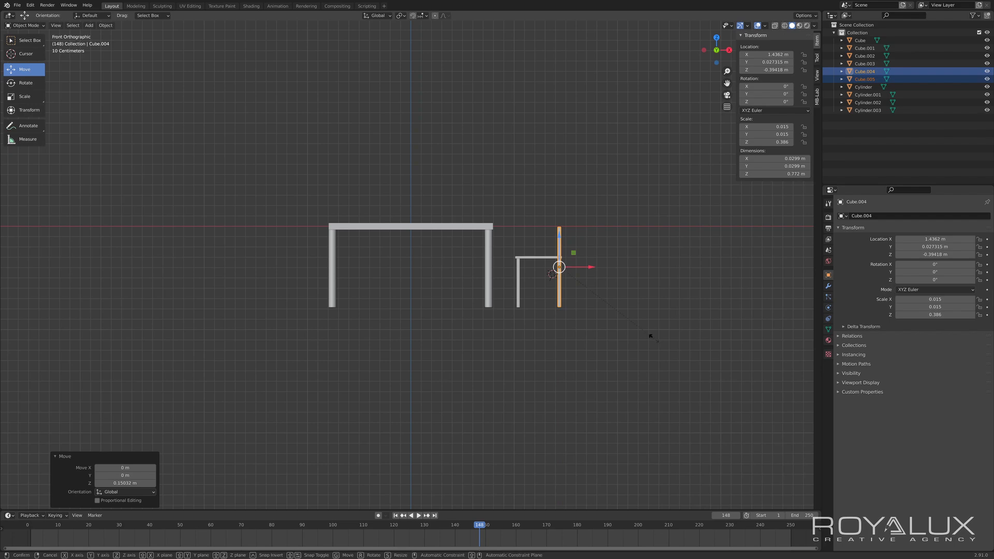
# - Lengthen the two outer legs to about 0.963 m along Z and raise them to about Z -0.308 m as backrest posts
pyautogui.press('s')
pyautogui.press('z')
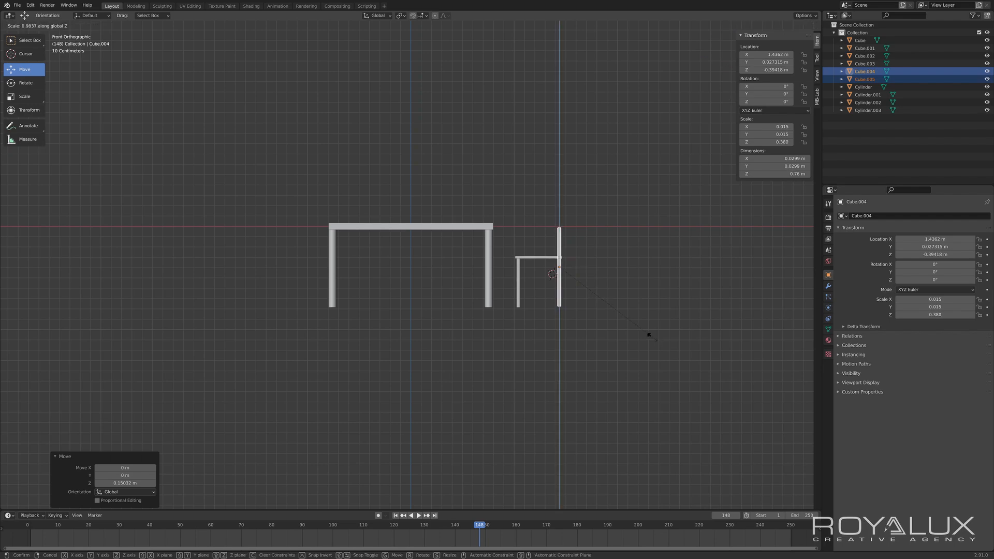
pyautogui.click(675, 349)
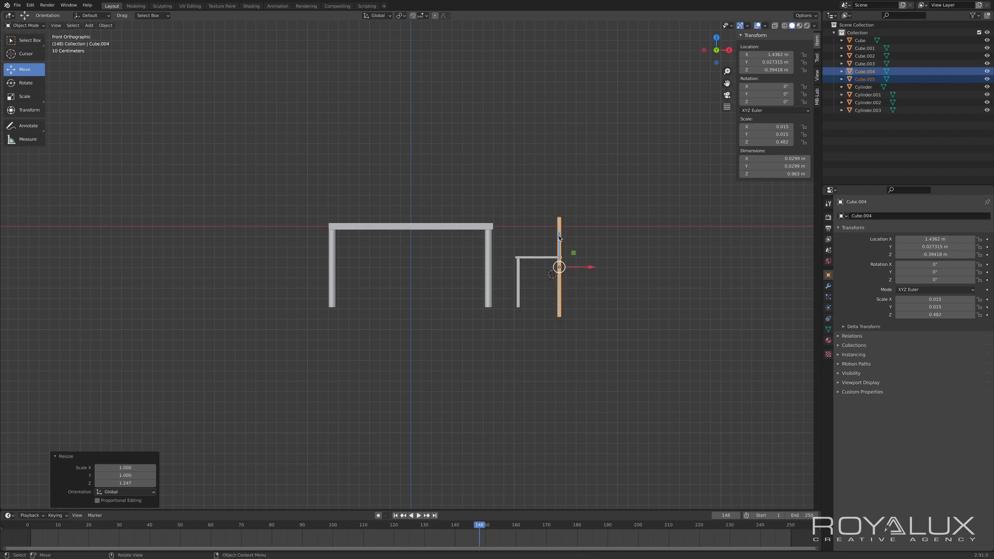
pyautogui.moveTo(560, 237); pyautogui.dragTo(561, 224)
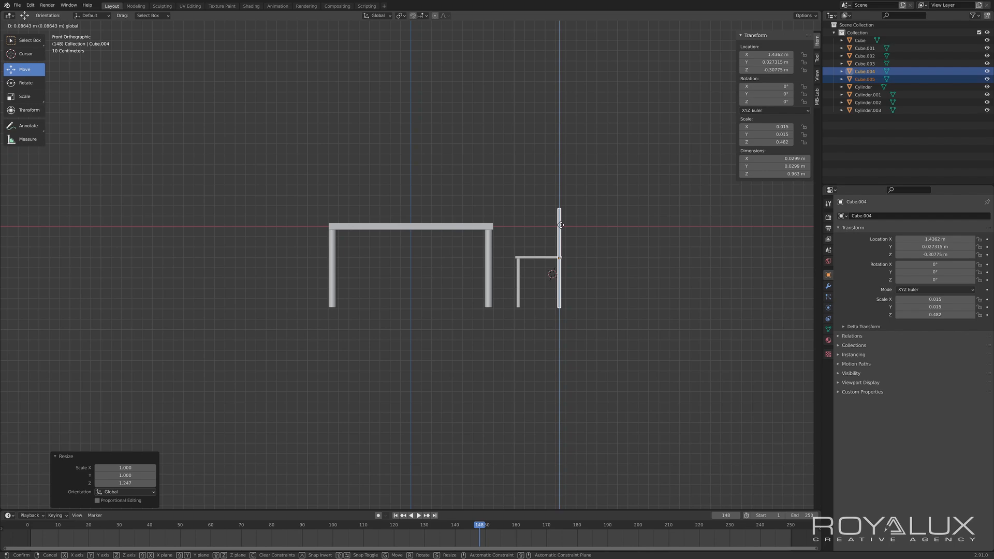
pyautogui.moveTo(561, 224); pyautogui.dragTo(561, 224)
pyautogui.click(624, 364)
pyautogui.moveTo(654, 346); pyautogui.dragTo(599, 366, button='middle')
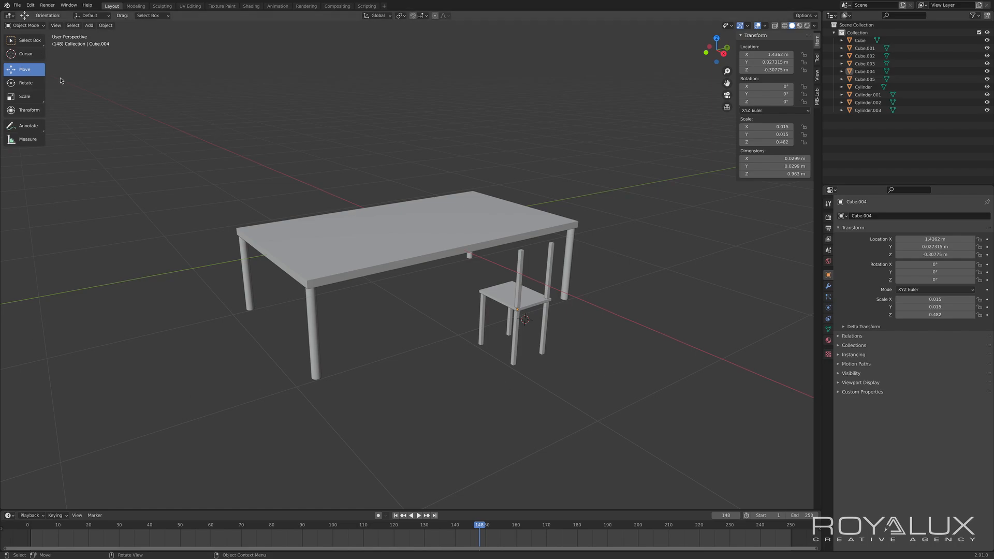
# - Save the table and chair scene to its current file
pyautogui.moveTo(23, 5)
pyautogui.click(18, 6)
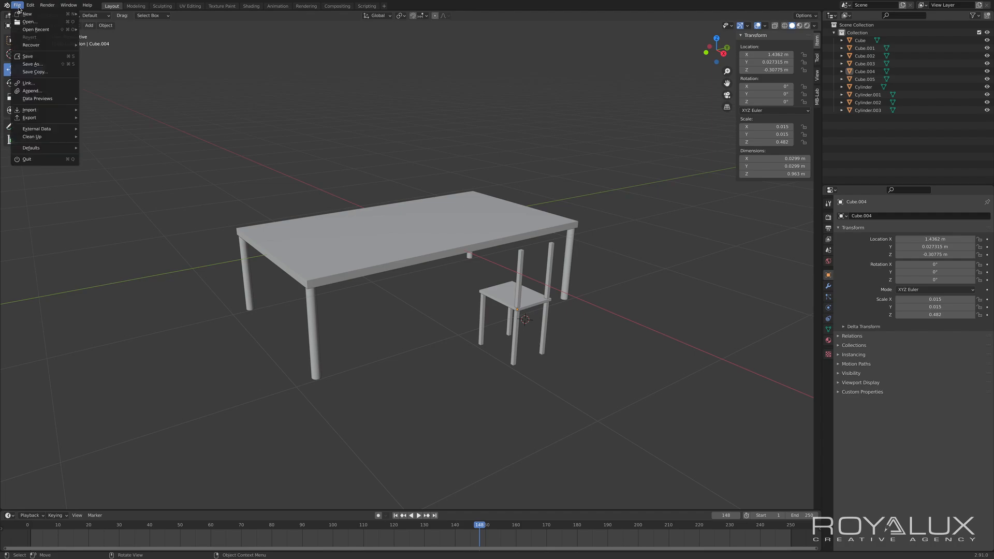
pyautogui.click(46, 56)
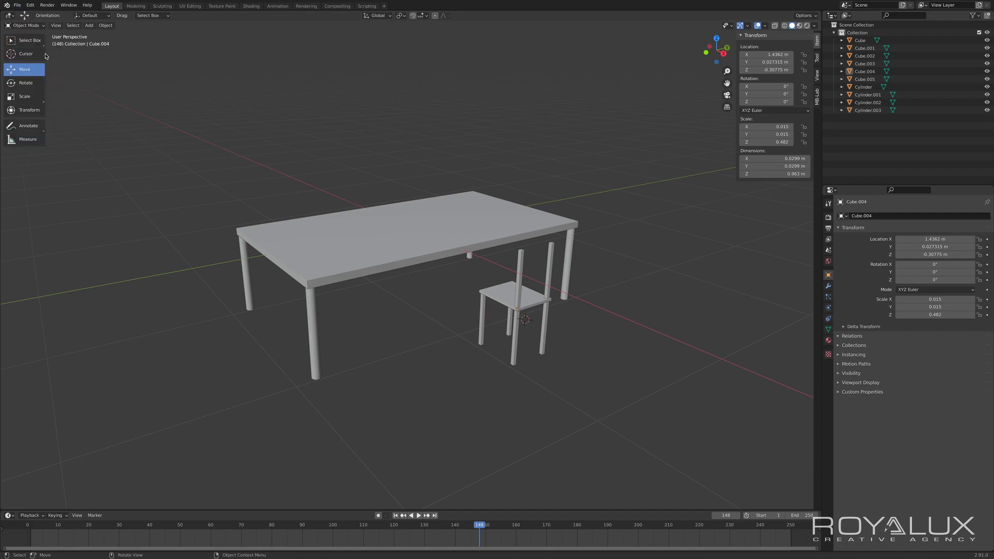
pyautogui.click(688, 400)
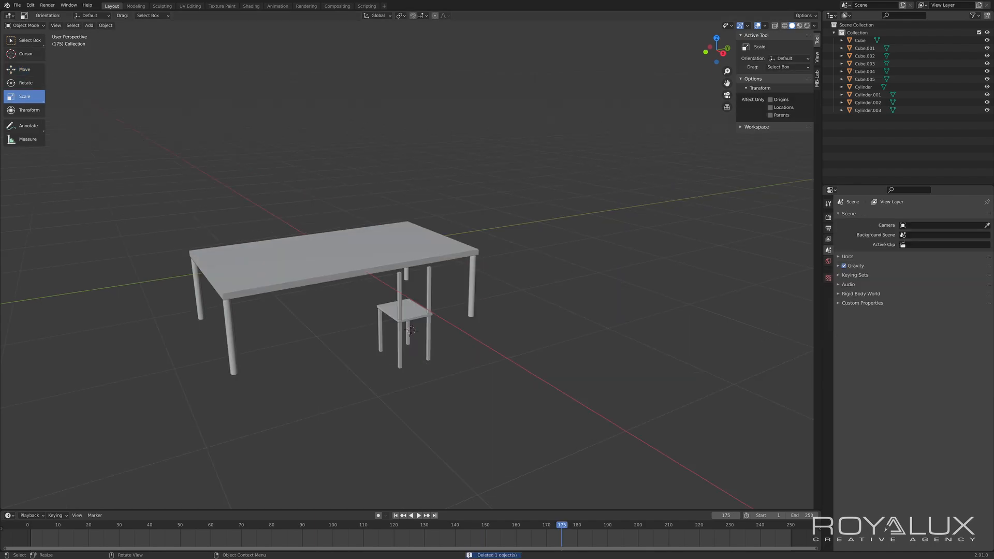
# - Duplicate the short chair leg at Y 0.027 m upward along Z by about 0.505 m, above the seat
pyautogui.moveTo(313, 327)
pyautogui.mouseDown(button='middle')
pyautogui.moveTo(286, 340)
pyautogui.moveTo(288, 317)
pyautogui.moveTo(348, 324)
pyautogui.moveTo(321, 326)
pyautogui.mouseUp(button='middle')
pyautogui.scroll(5, 341, 337)
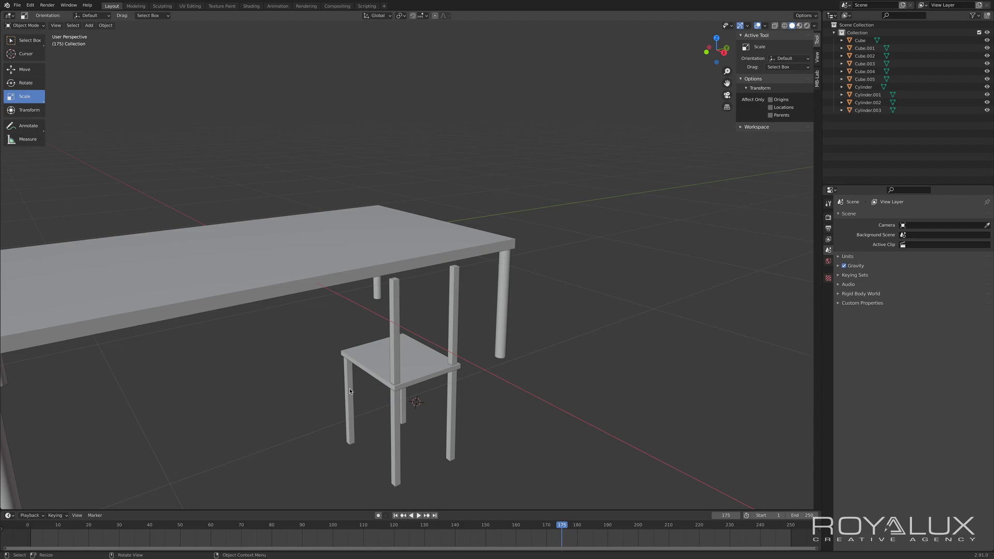
pyautogui.click(350, 391)
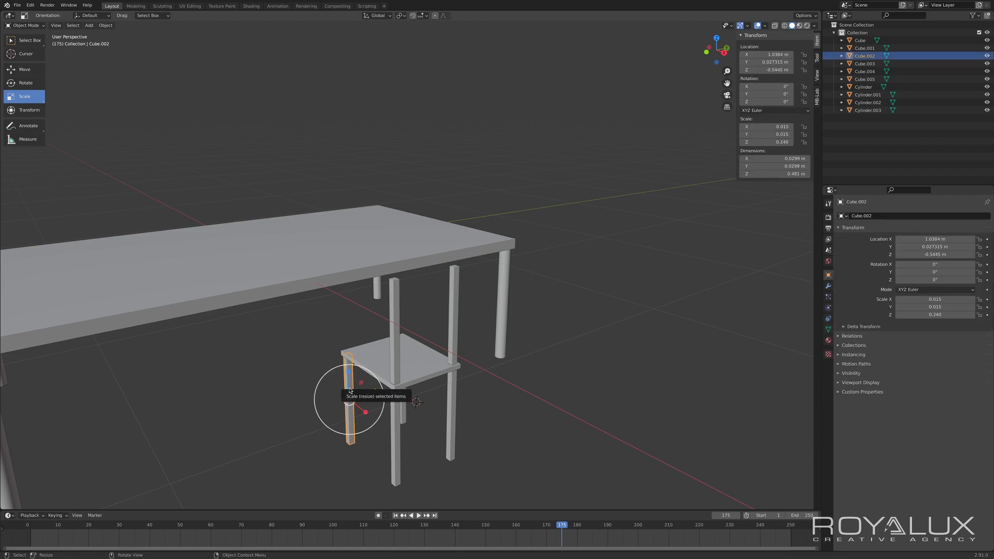
pyautogui.hotkey('shift', 'd')
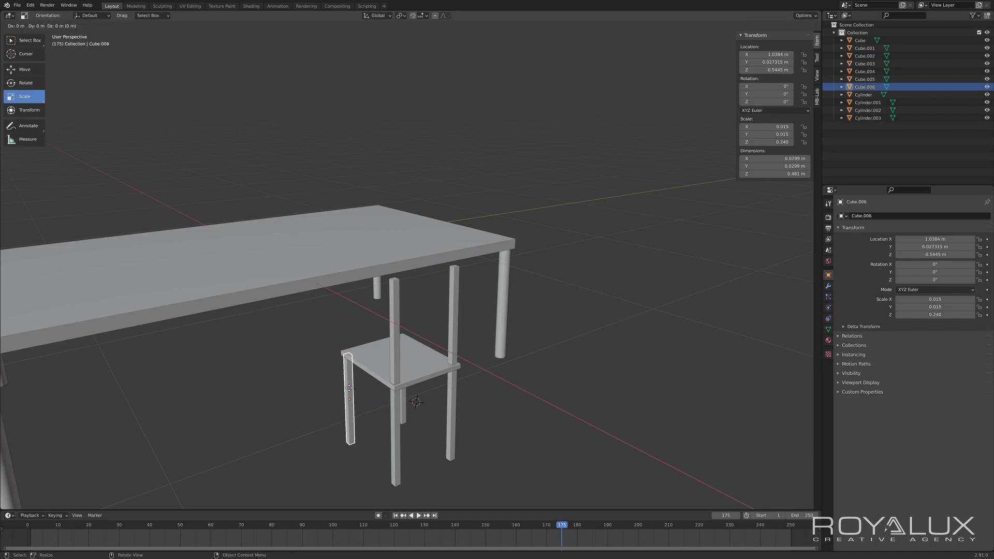
pyautogui.press('z')
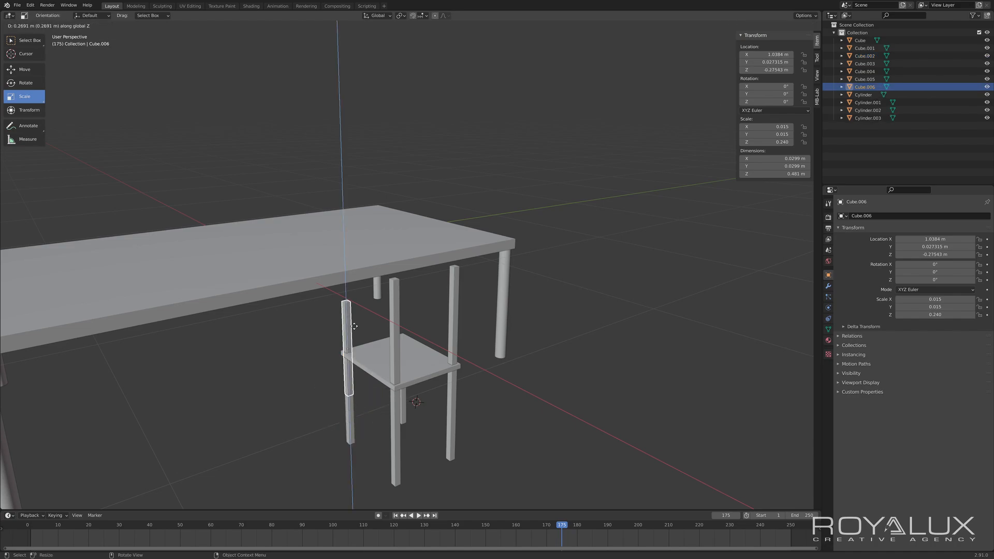
pyautogui.click(353, 294)
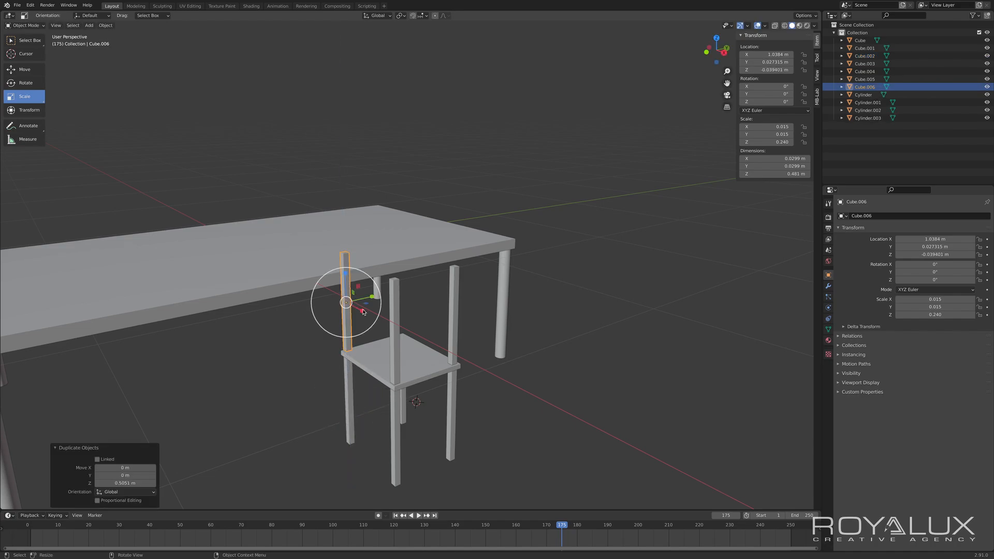
# - Move the duplicated bar between the two backrest posts, to about X 1.452 m and Y 0.170 m
pyautogui.click(25, 70)
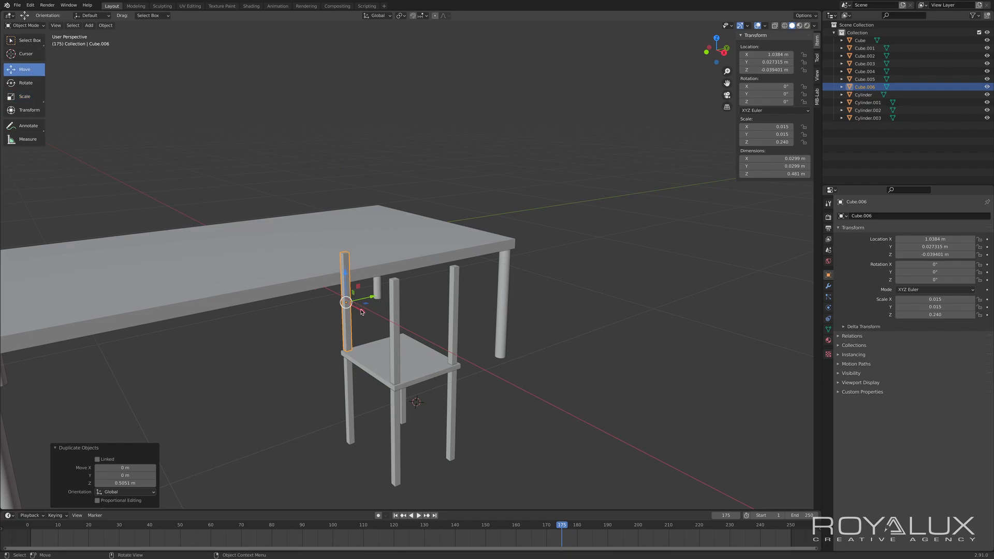
pyautogui.moveTo(362, 311); pyautogui.dragTo(404, 361)
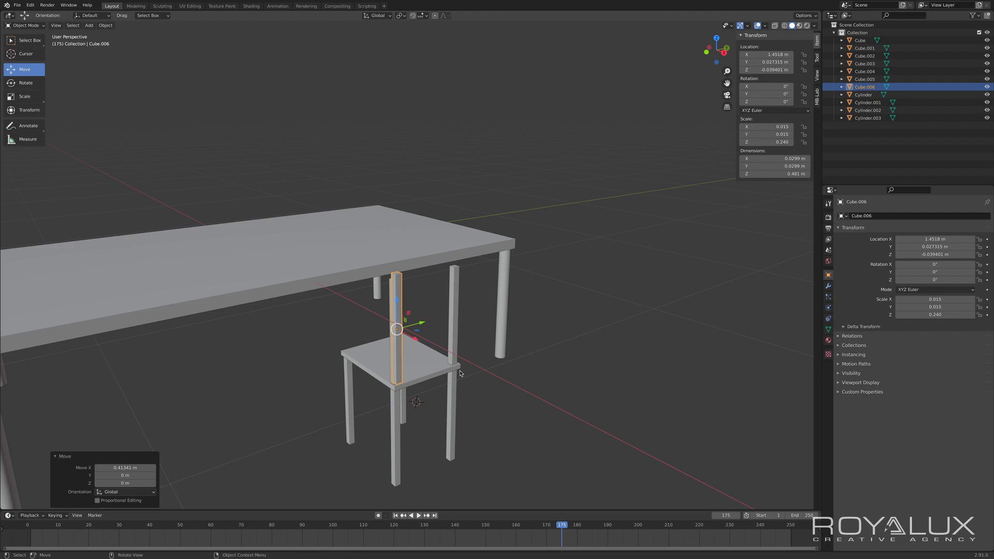
pyautogui.press('KP_3')
pyautogui.moveTo(386, 301); pyautogui.dragTo(418, 303)
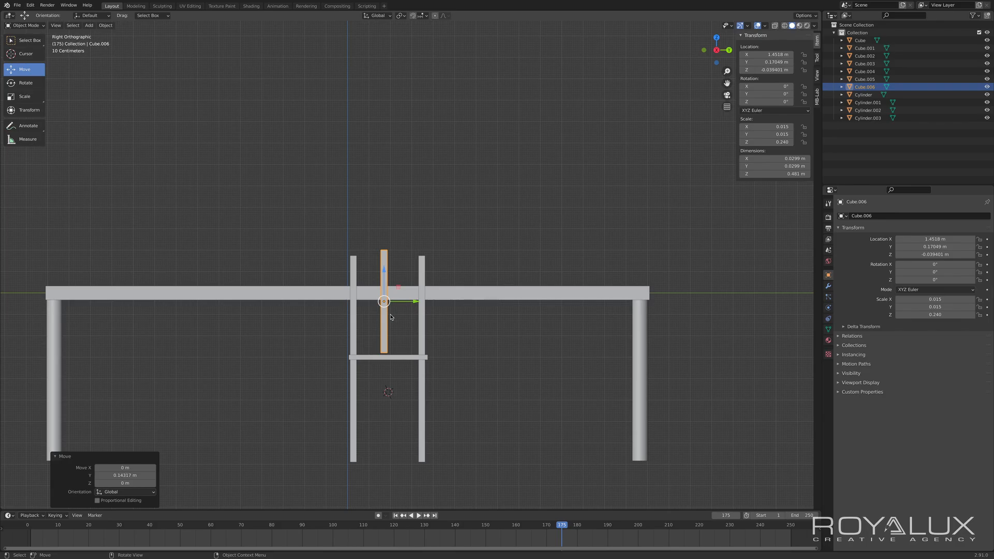
# - Rotate the duplicated bar 90° about the X axis and raise it near the post tops, to about Y 0.187 m, Z 0.131 m
pyautogui.press('r')
pyautogui.write('x')
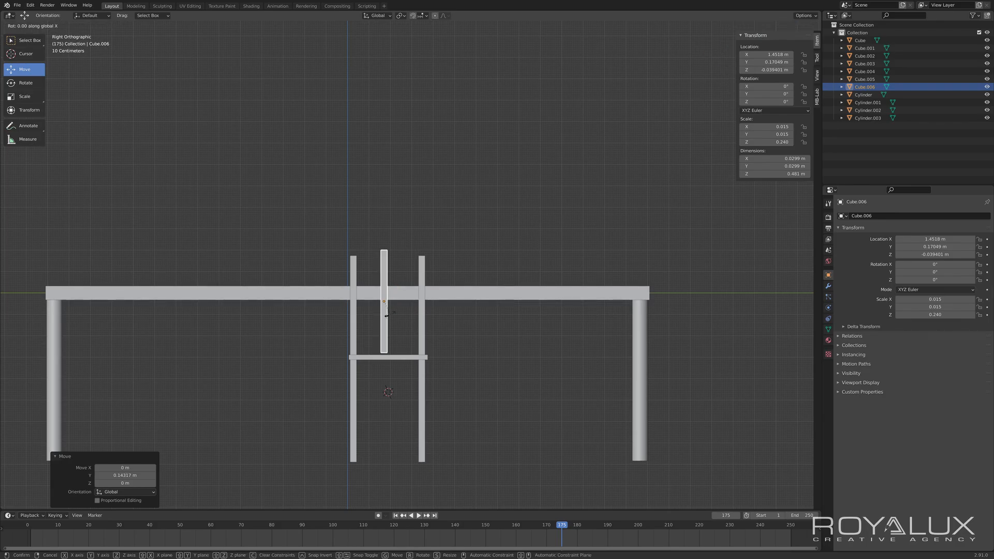
pyautogui.write('90')
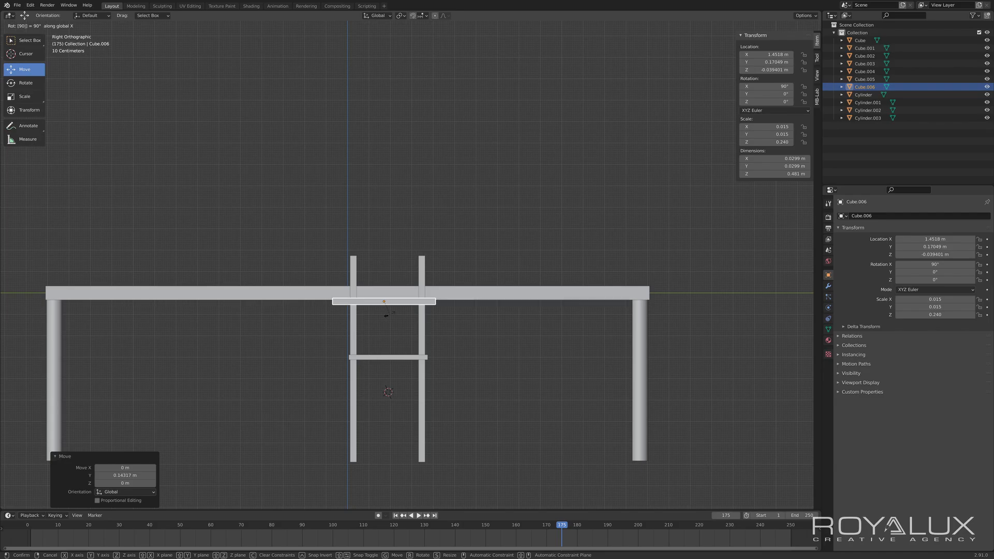
pyautogui.press('Return')
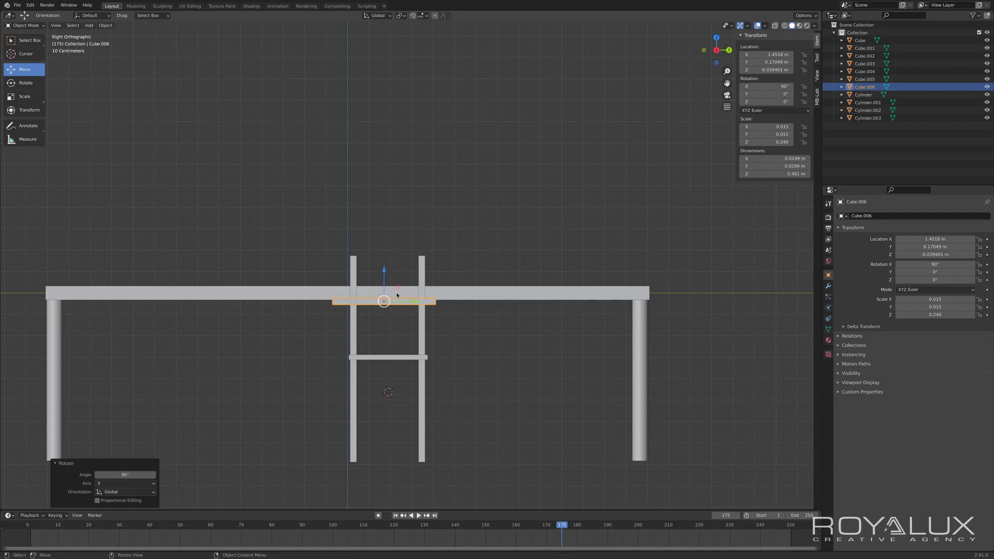
pyautogui.moveTo(385, 273); pyautogui.dragTo(419, 267)
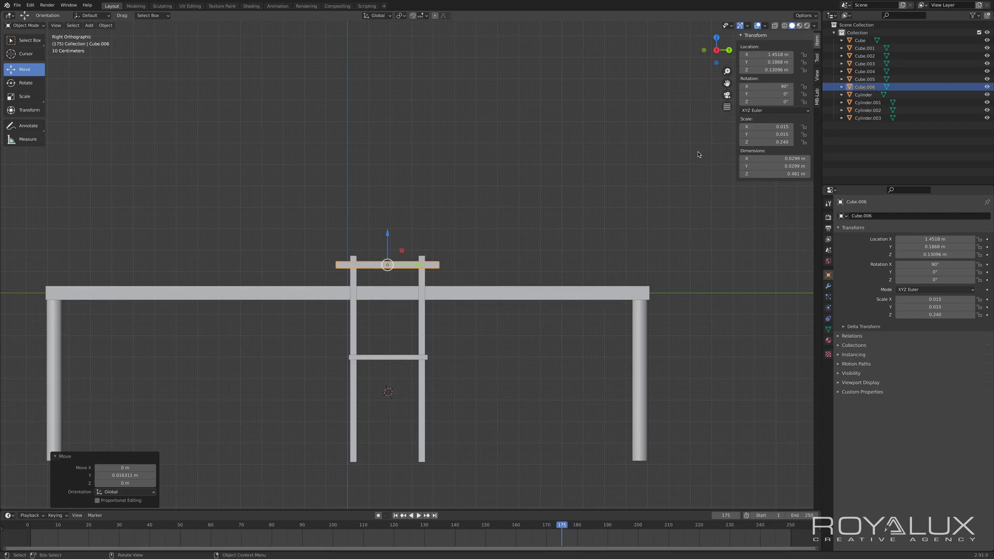
# - Shorten the crossbar to about 0.339 m along global Y and shift it between the backrest posts, to about X 1.437 m
pyautogui.click(32, 97)
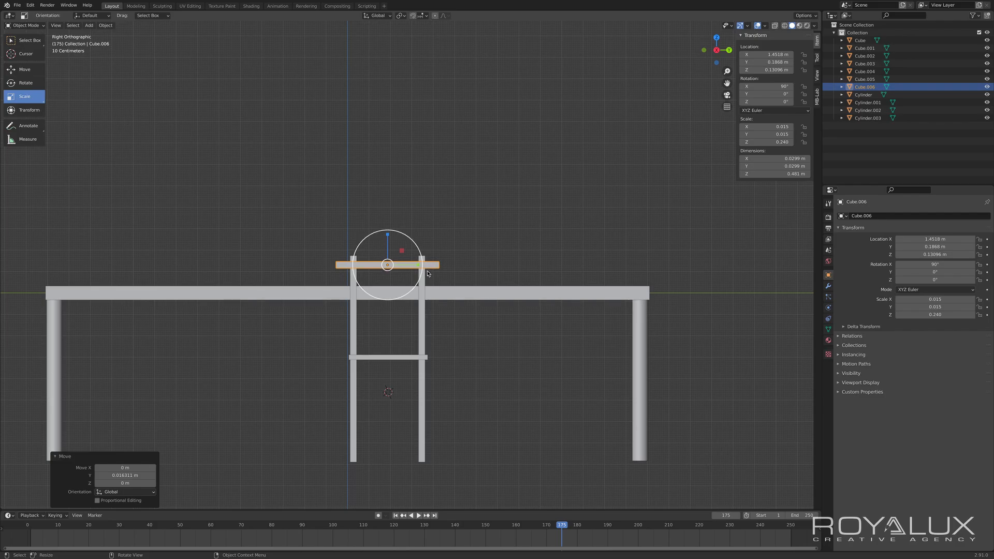
pyautogui.moveTo(417, 266); pyautogui.dragTo(404, 265)
pyautogui.press('KP_7')
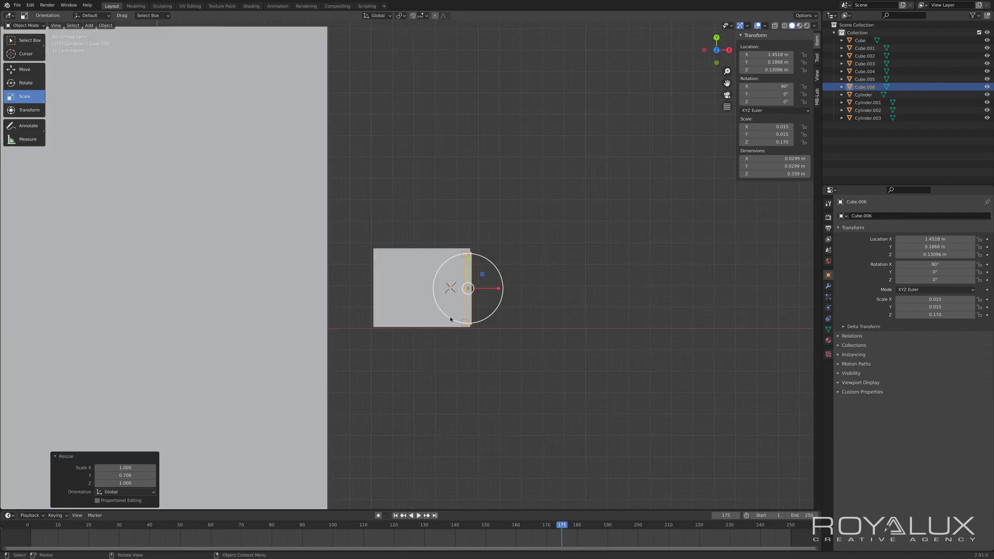
pyautogui.click(25, 69)
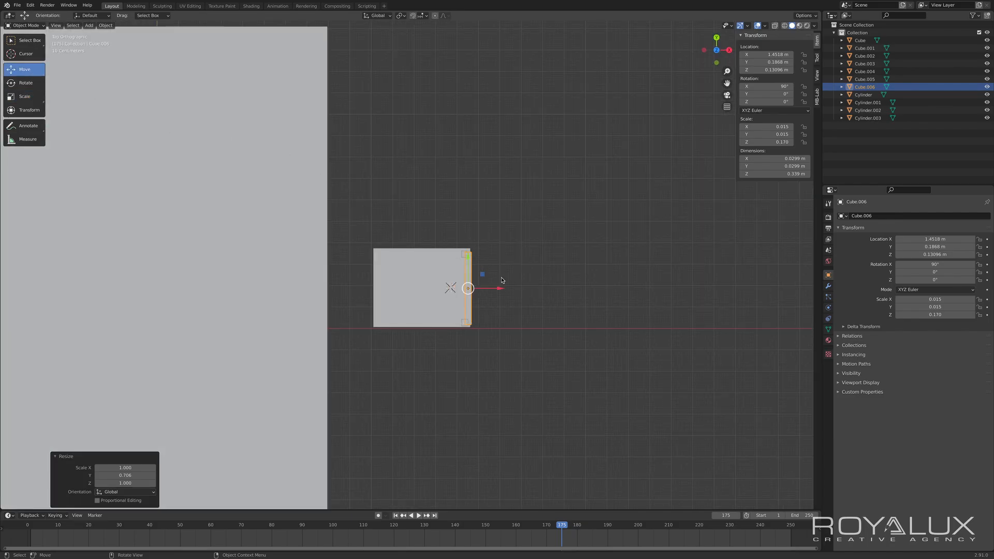
pyautogui.scroll(3, 547, 305)
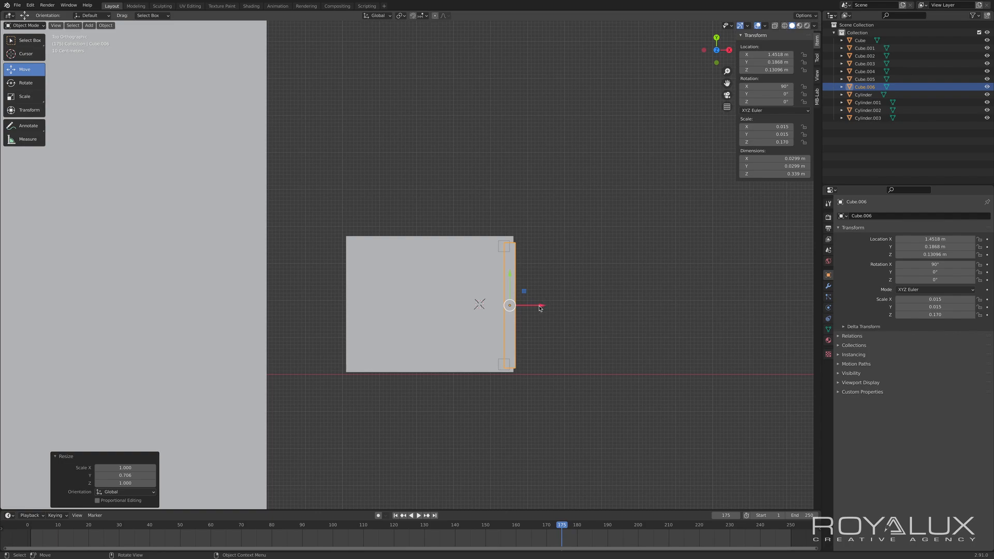
pyautogui.moveTo(538, 308); pyautogui.dragTo(532, 307)
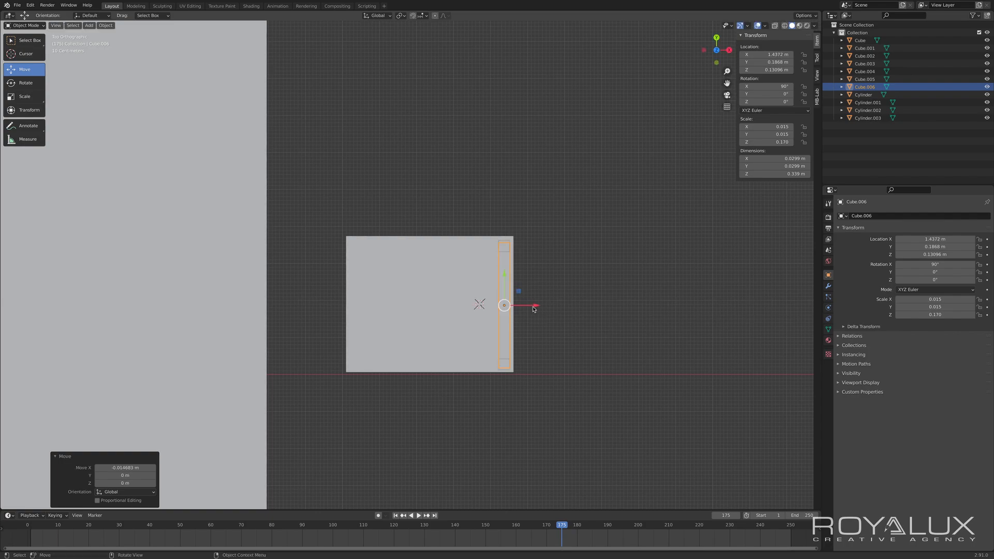
pyautogui.click(560, 356)
# - Lock the crossbar's Y scale and scale it down to about 0.298 m long and 0.026 m thick in X
pyautogui.moveTo(561, 348); pyautogui.dragTo(477, 282, button='middle')
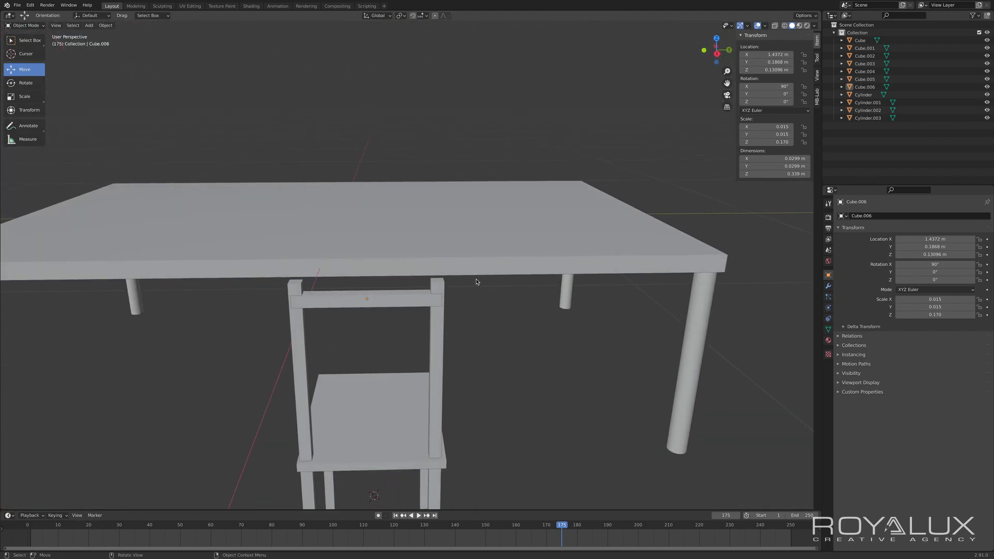
pyautogui.click(391, 305)
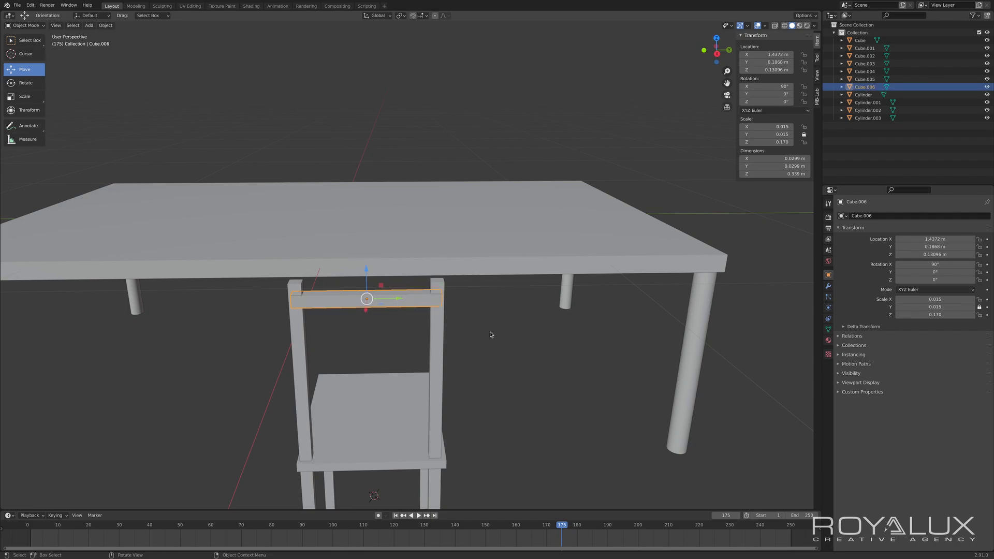
pyautogui.click(25, 97)
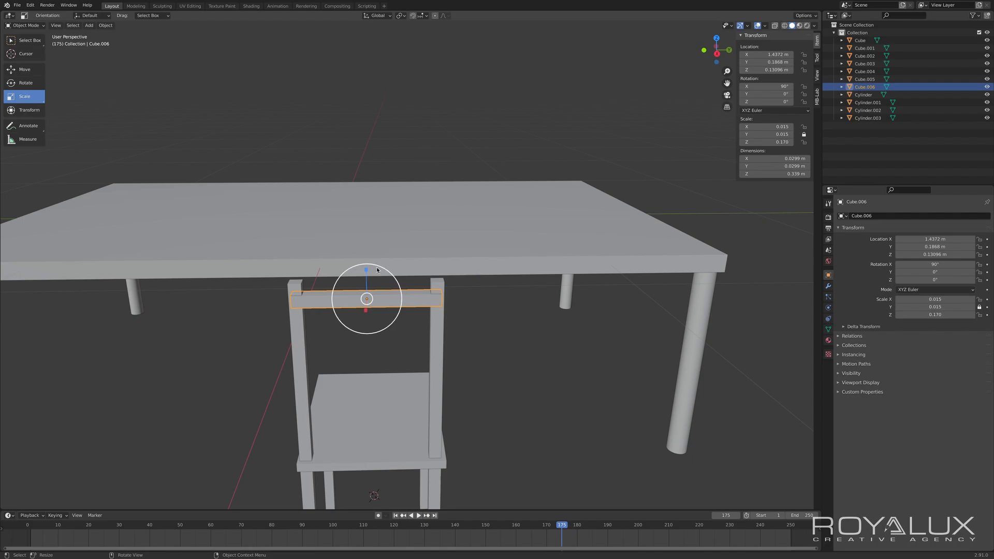
pyautogui.moveTo(378, 267); pyautogui.dragTo(374, 276)
pyautogui.click(480, 334)
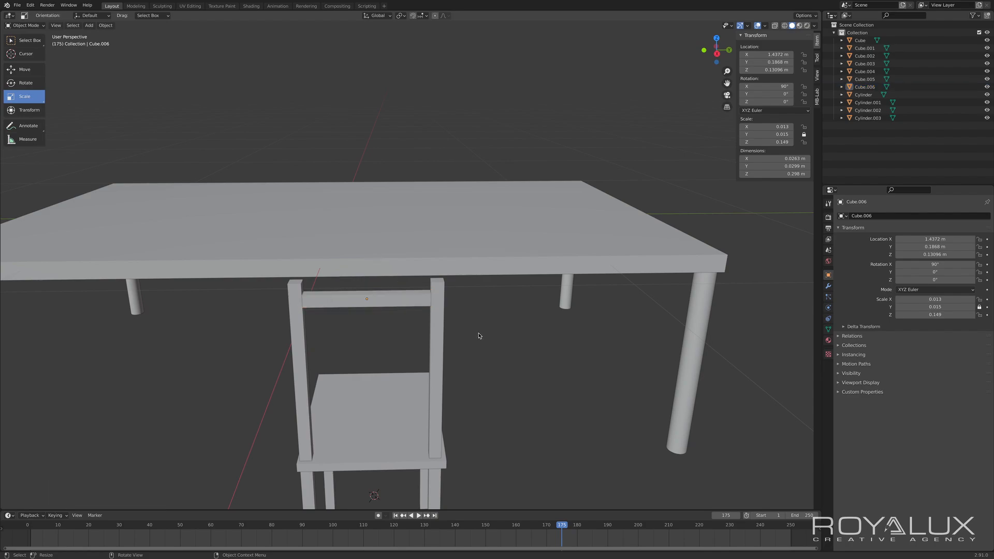
pyautogui.moveTo(479, 334)
pyautogui.mouseDown(button='middle')
pyautogui.moveTo(534, 356)
pyautogui.moveTo(564, 352)
pyautogui.moveTo(471, 323)
pyautogui.moveTo(497, 326)
pyautogui.moveTo(473, 329)
pyautogui.mouseUp(button='middle')
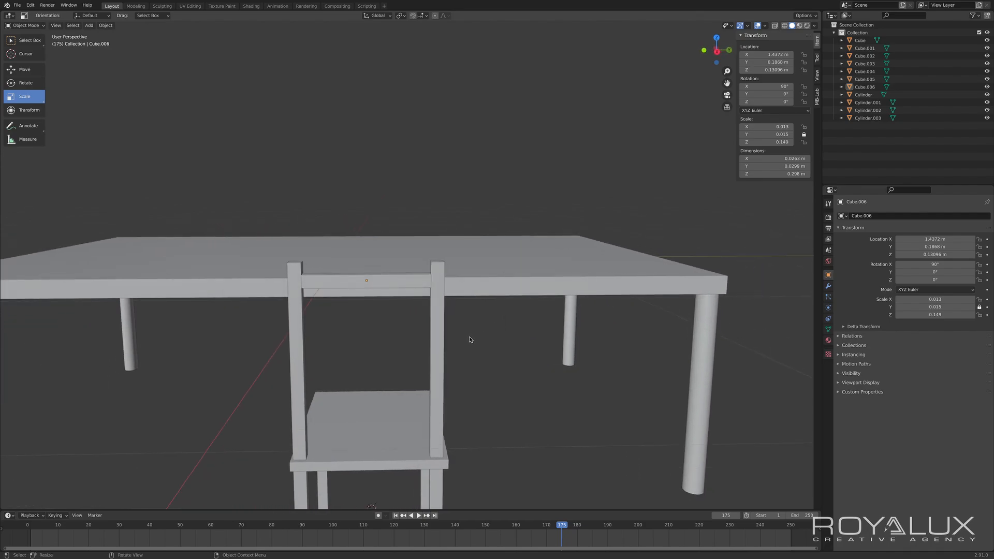
# - Unlock the crossbar's Y scale and apply all of its transforms
pyautogui.click(804, 134)
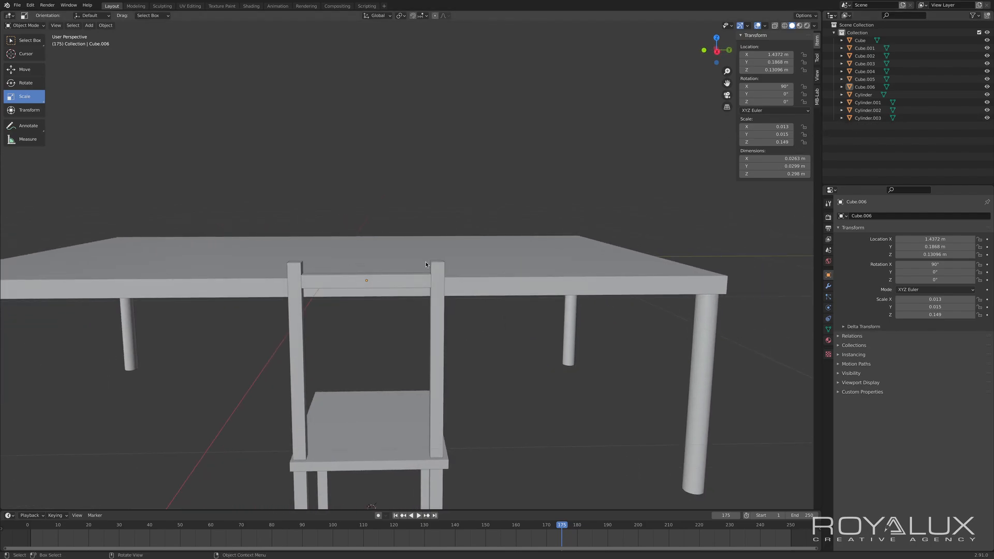
pyautogui.click(385, 280)
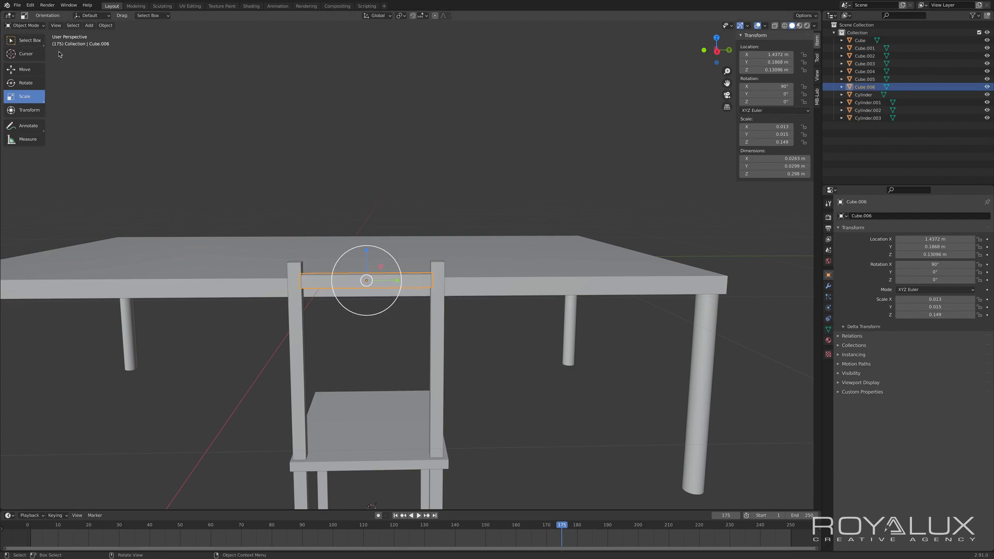
pyautogui.click(105, 25)
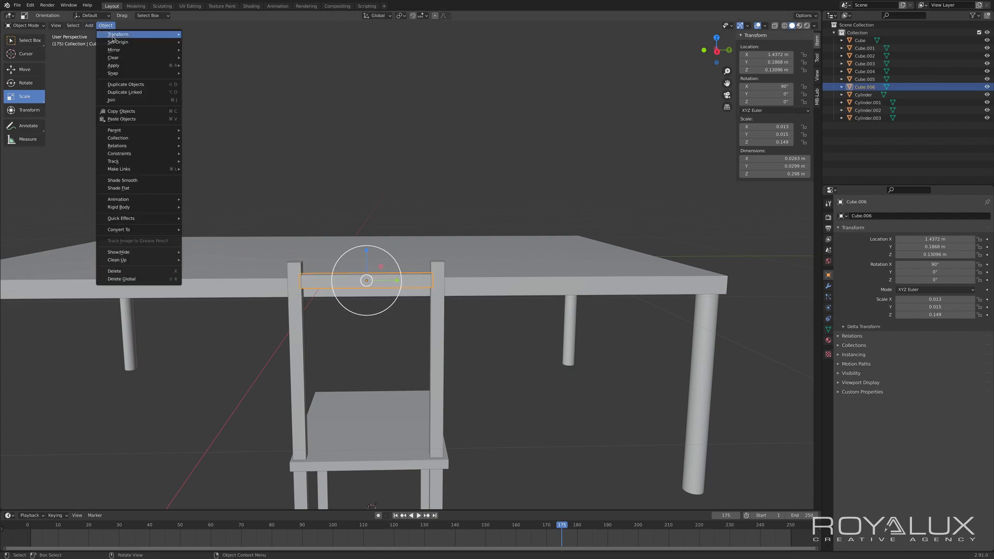
pyautogui.moveTo(125, 66)
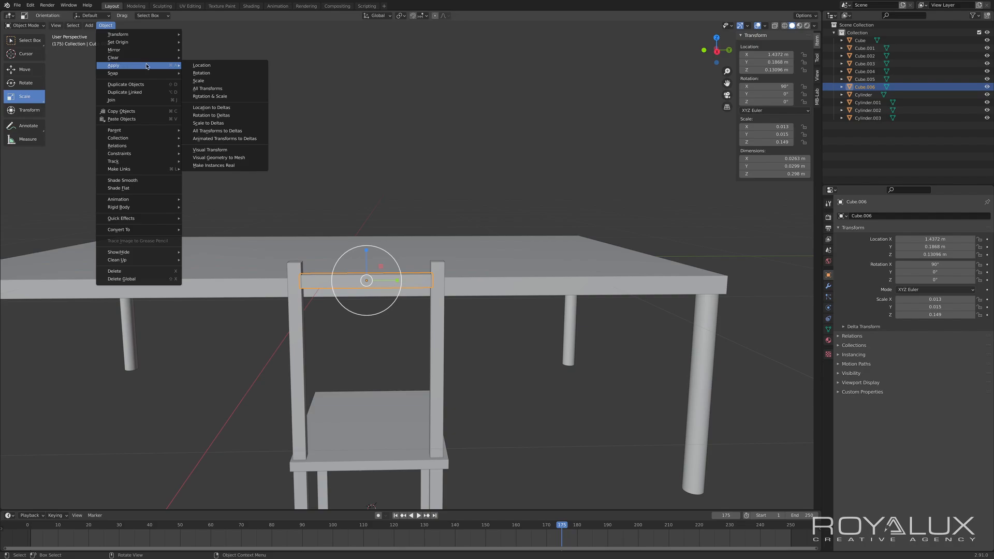
pyautogui.click(223, 89)
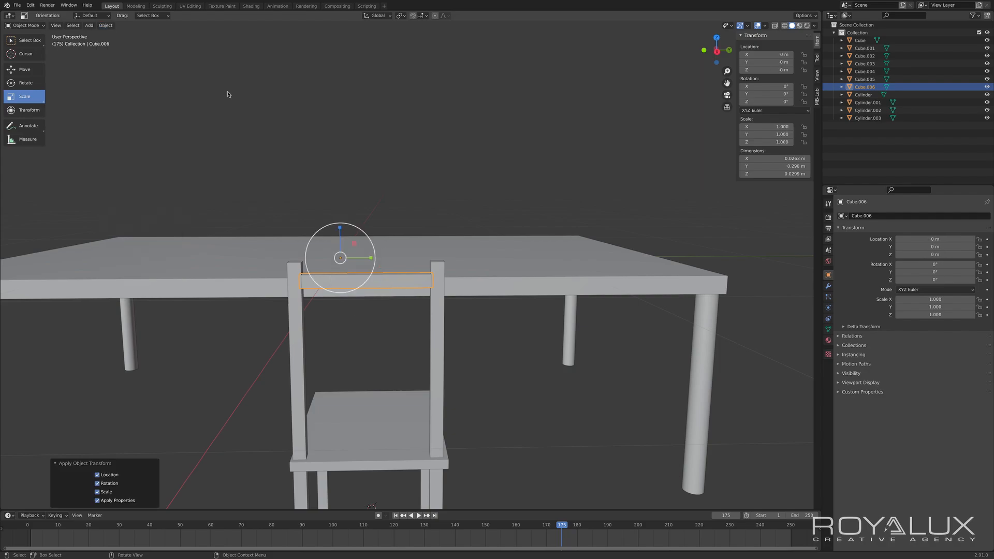
pyautogui.click(422, 294)
pyautogui.click(406, 287)
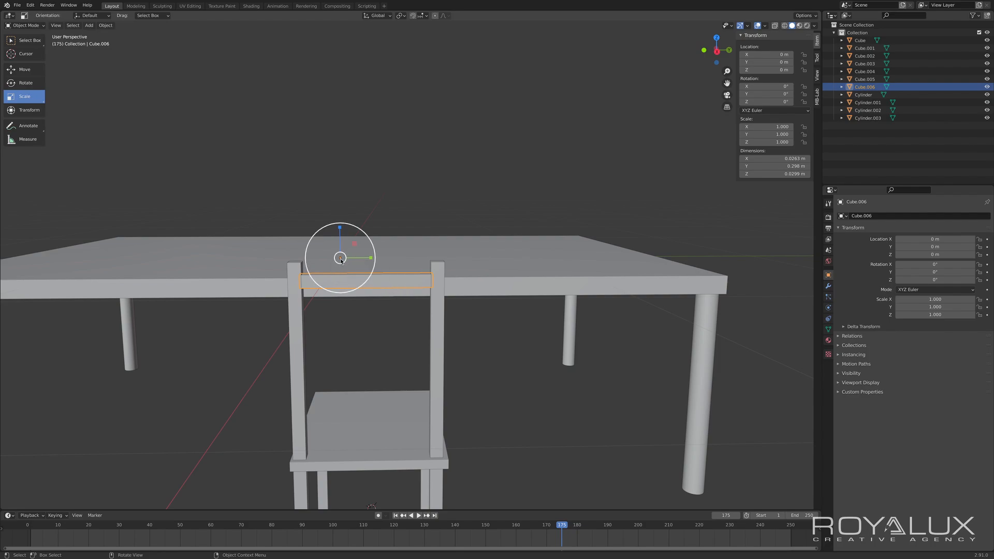
pyautogui.moveTo(362, 316)
pyautogui.mouseDown(button='middle')
pyautogui.moveTo(389, 268)
pyautogui.moveTo(373, 322)
pyautogui.mouseUp(button='middle')
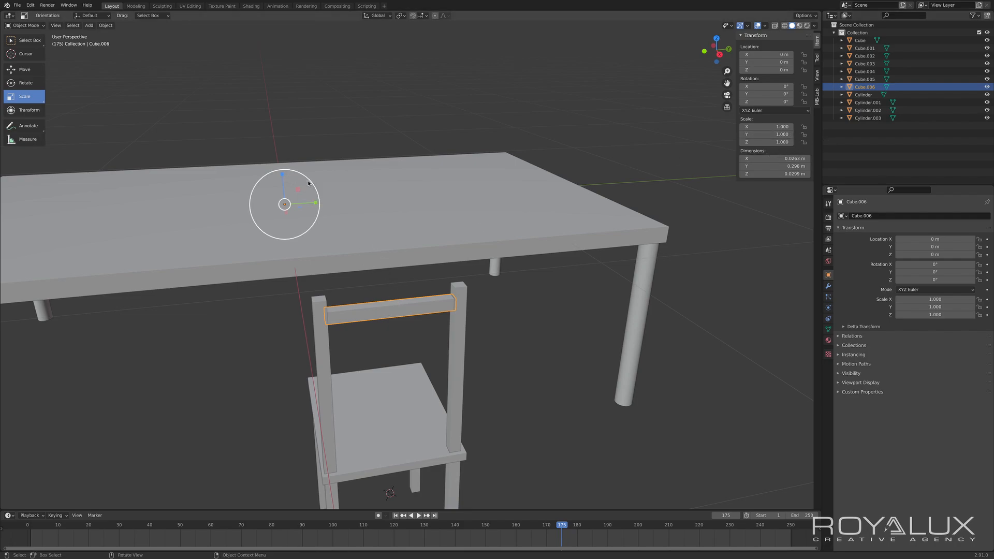
pyautogui.moveTo(308, 183); pyautogui.dragTo(313, 222)
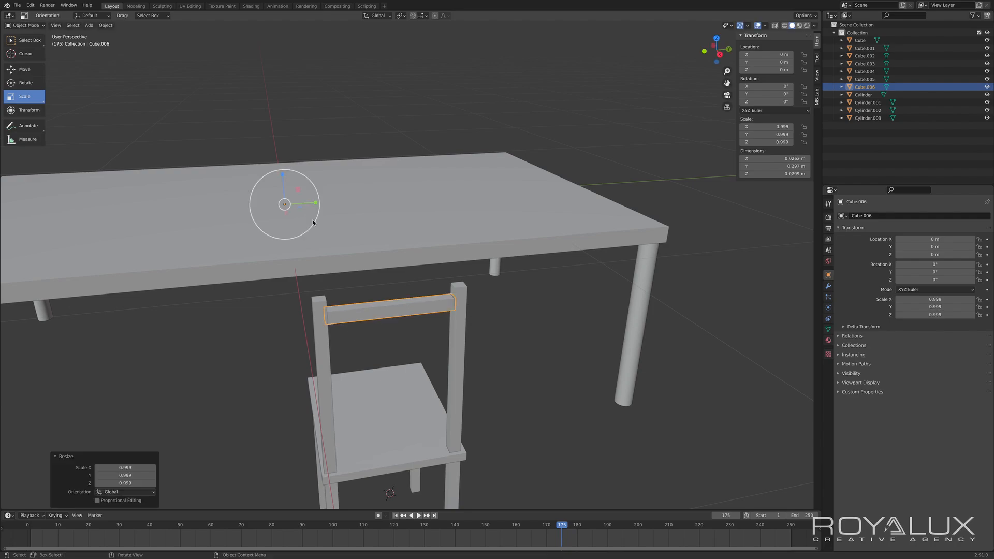
pyautogui.press('ctrl')
pyautogui.press('ctrl')
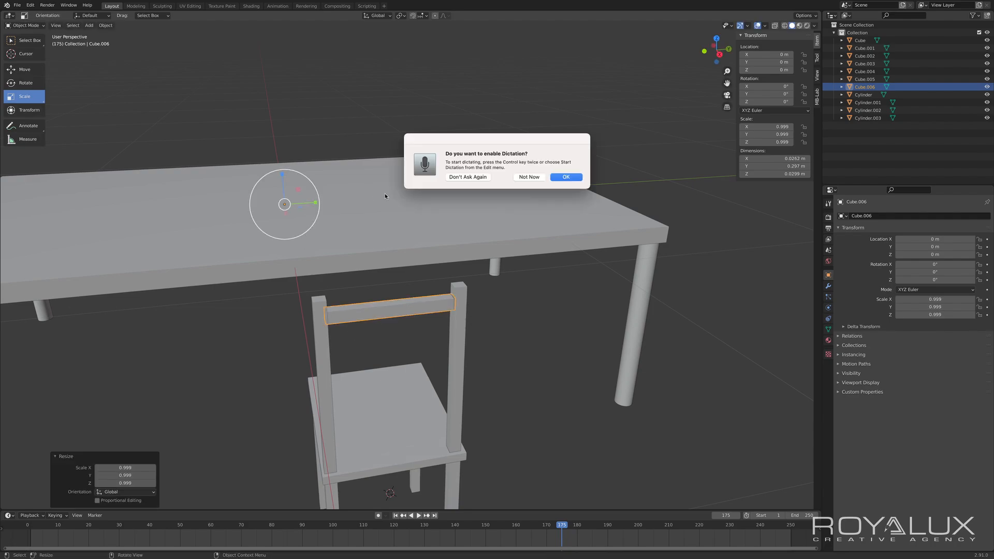
pyautogui.click(528, 177)
pyautogui.hotkey('ctrl', 'z')
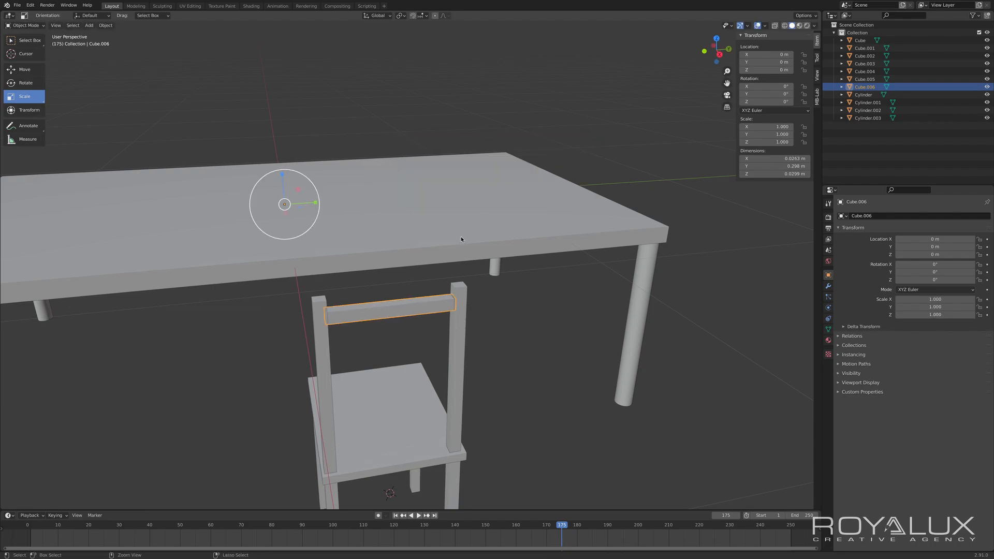
# - Set the crossbar's origin to its geometry
pyautogui.rightClick(400, 311)
pyautogui.moveTo(409, 307)
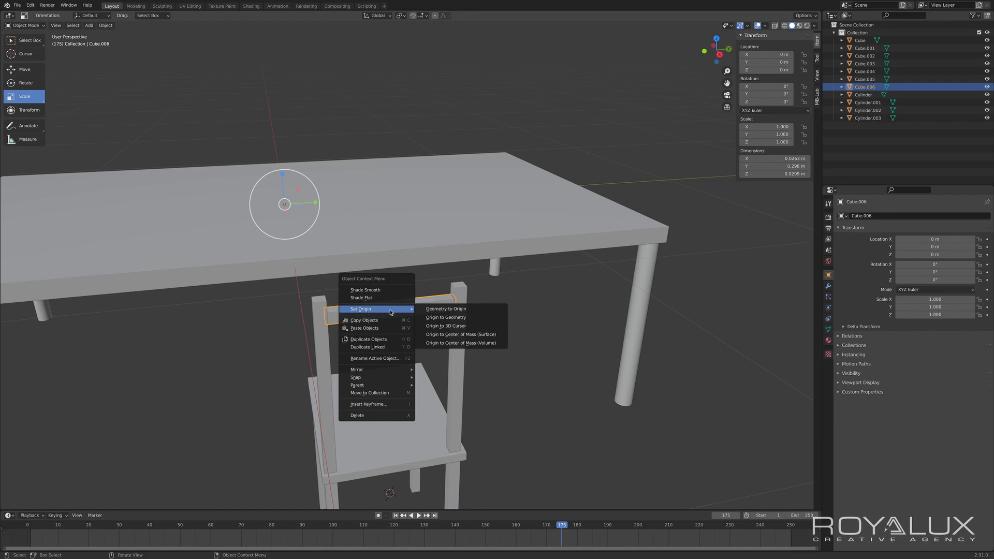
pyautogui.click(430, 317)
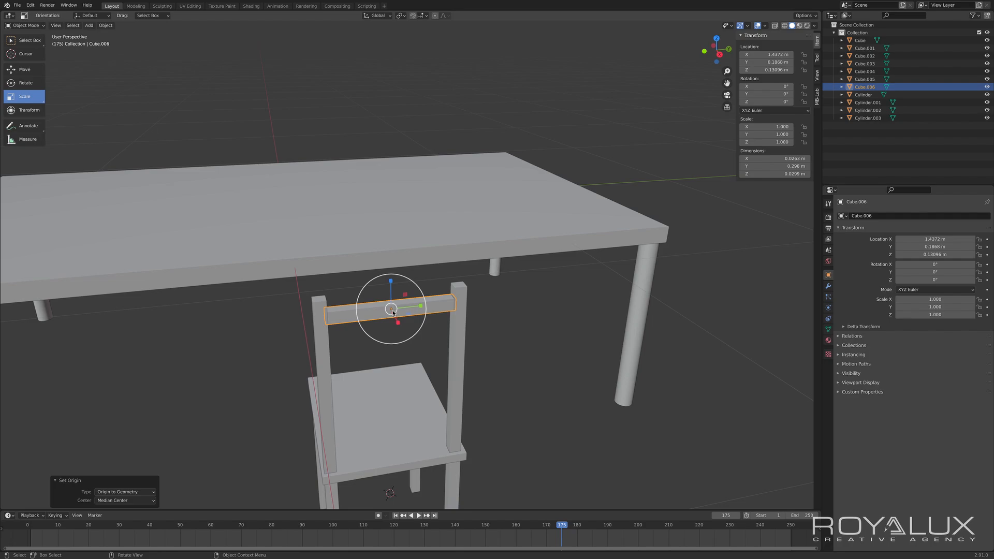
pyautogui.click(352, 314)
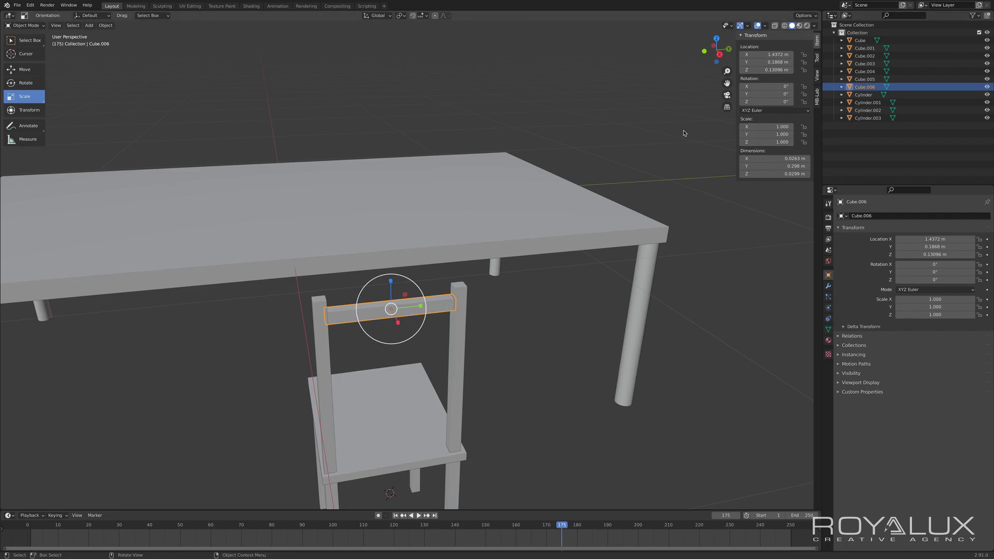
# - Thin the crossbar to a scale of about 0.744 in X and Z with its Y scale locked, and unlock Y again
pyautogui.click(804, 135)
pyautogui.moveTo(419, 291); pyautogui.dragTo(408, 299)
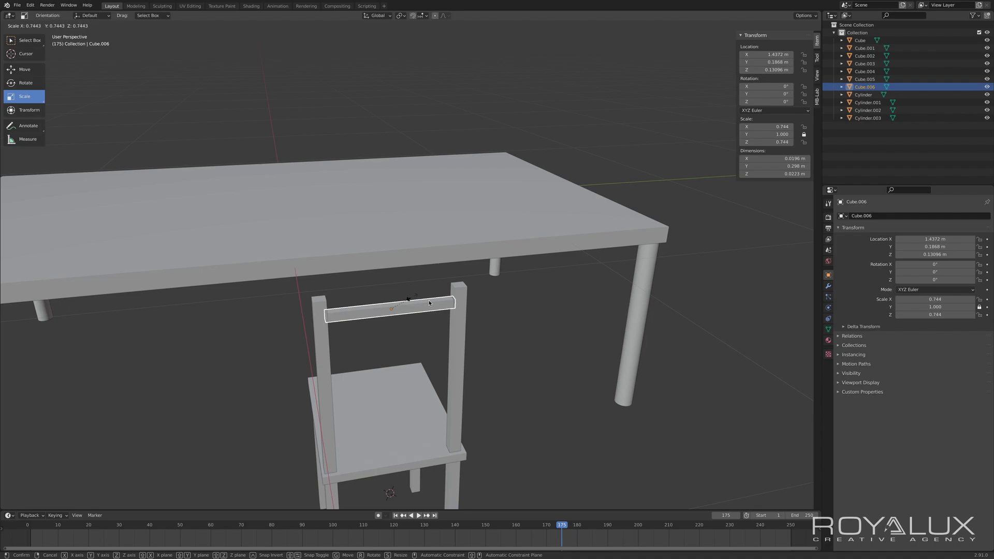
pyautogui.click(539, 337)
pyautogui.moveTo(545, 330); pyautogui.dragTo(474, 310, button='middle')
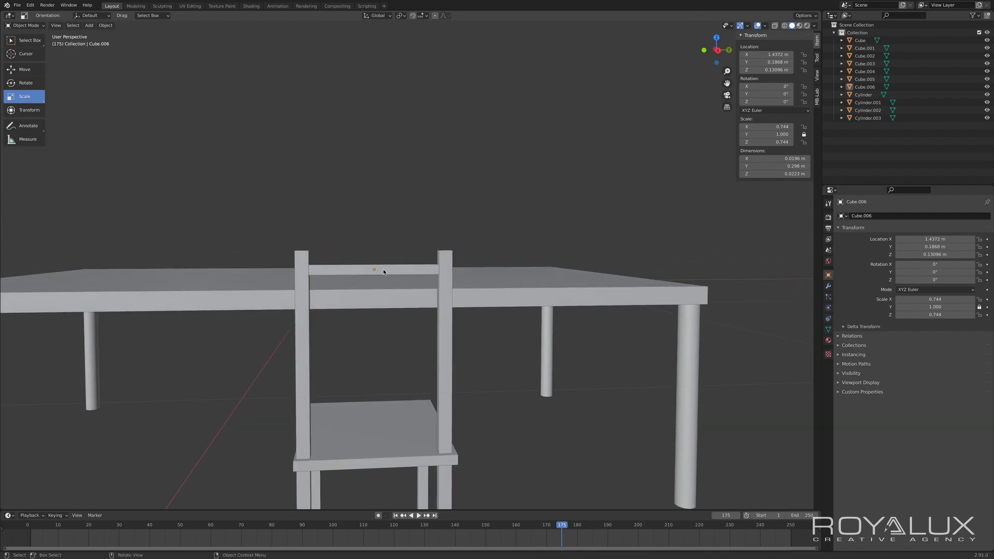
pyautogui.click(384, 269)
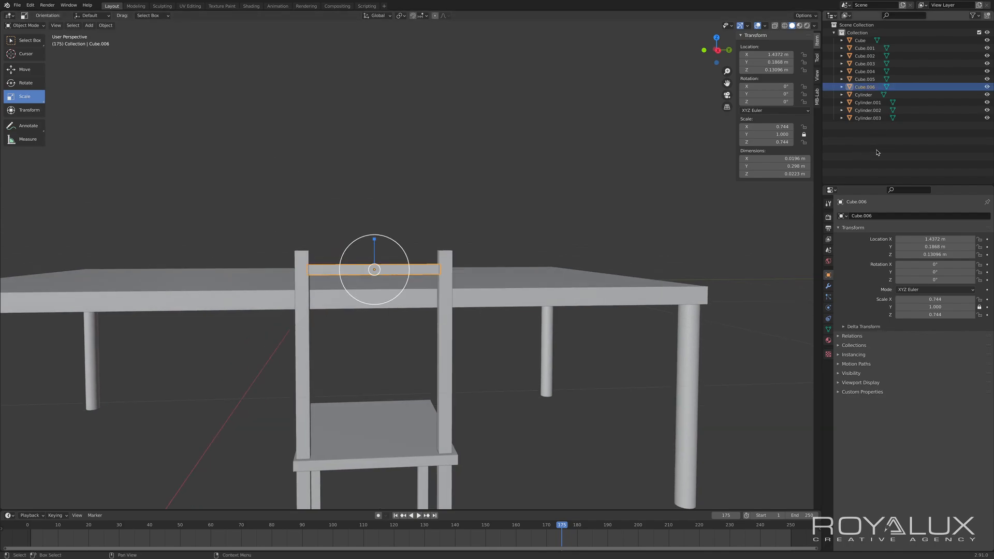
pyautogui.click(804, 135)
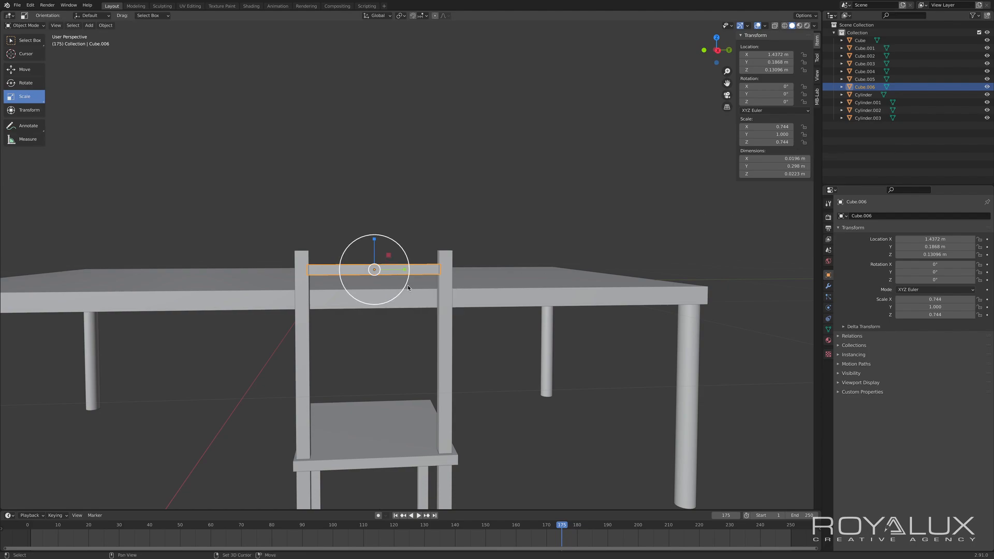
# - Duplicate the crossbar in place and rotate the copy 90° about the X axis, leaving the Move tool active
pyautogui.hotkey('shift', 'd')
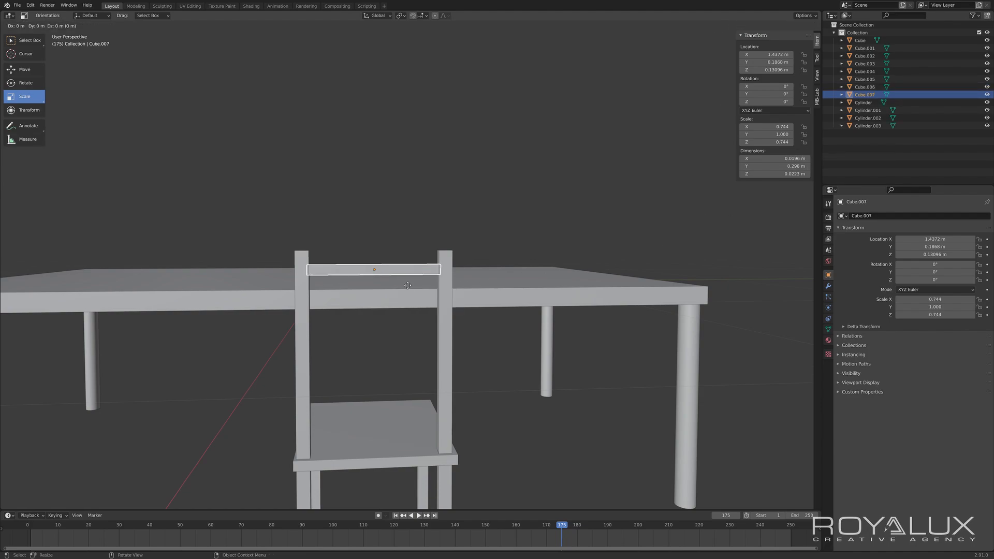
pyautogui.press('r')
pyautogui.write('x90')
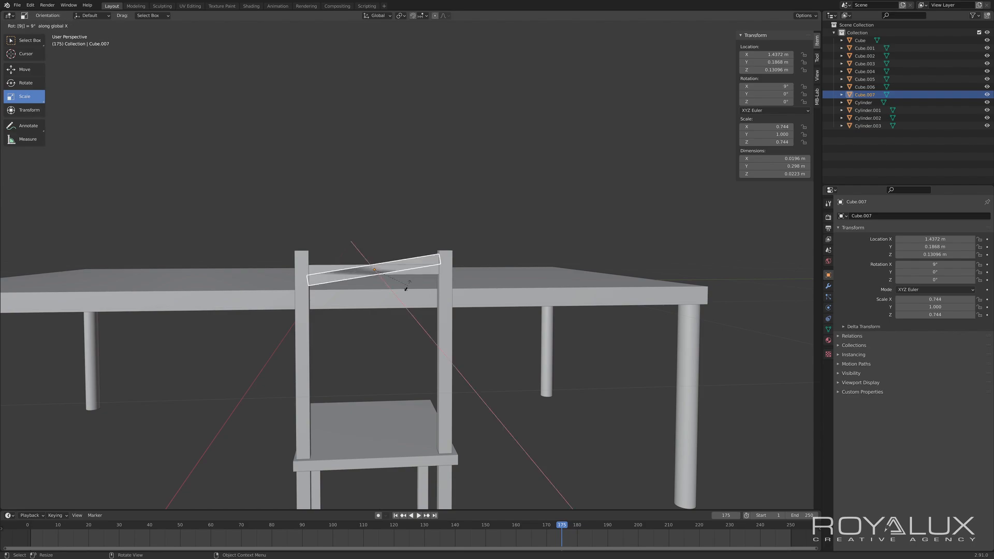
pyautogui.press('Return')
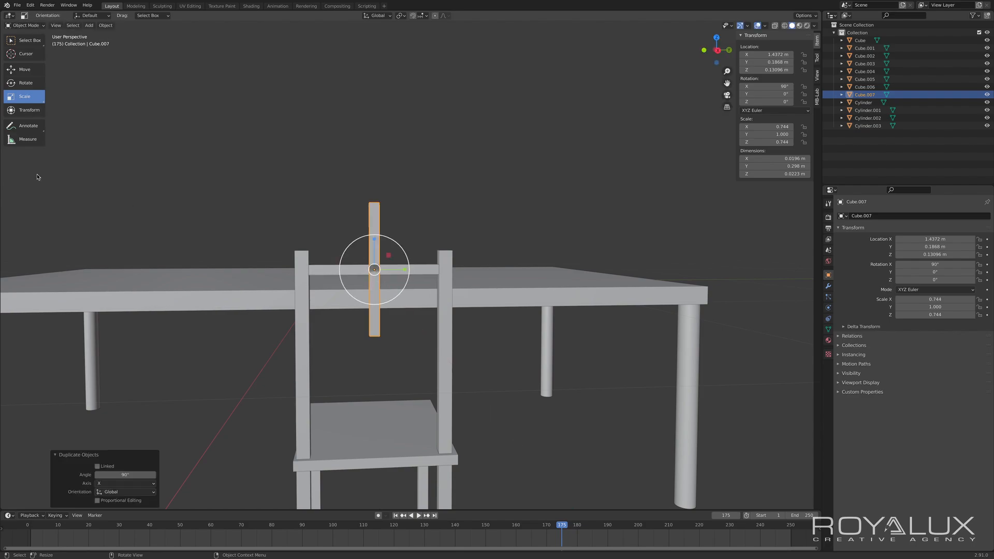
pyautogui.click(34, 73)
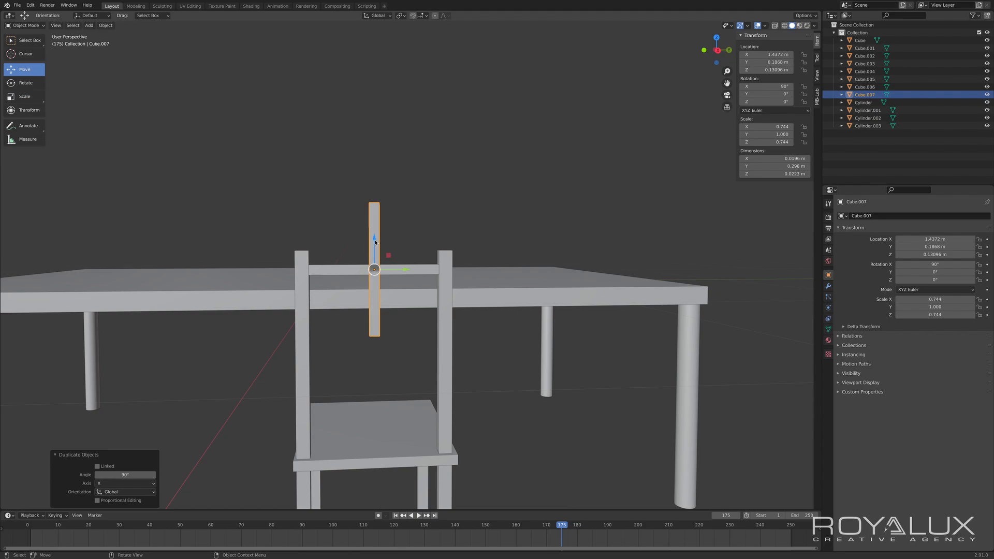
# - Lower the upright slat by about 0.218 m and shift it about 0.082 m along negative Y toward one back post
pyautogui.moveTo(374, 240); pyautogui.dragTo(374, 346)
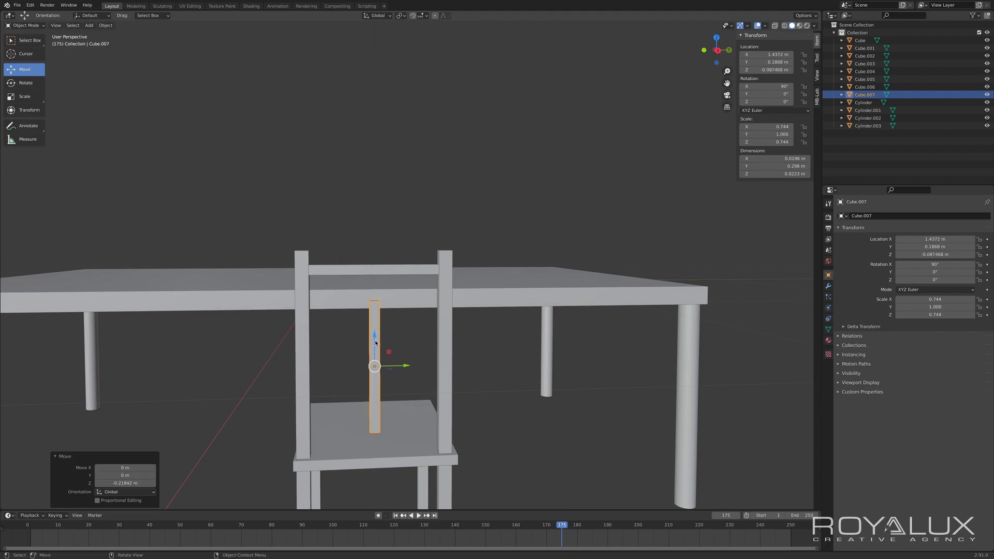
pyautogui.press('KP_3')
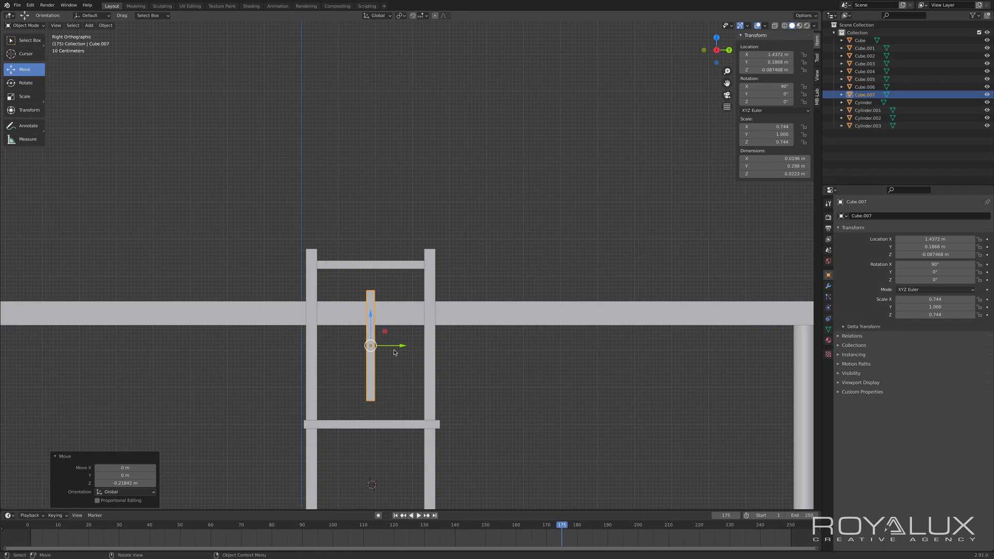
pyautogui.moveTo(402, 348); pyautogui.dragTo(369, 351)
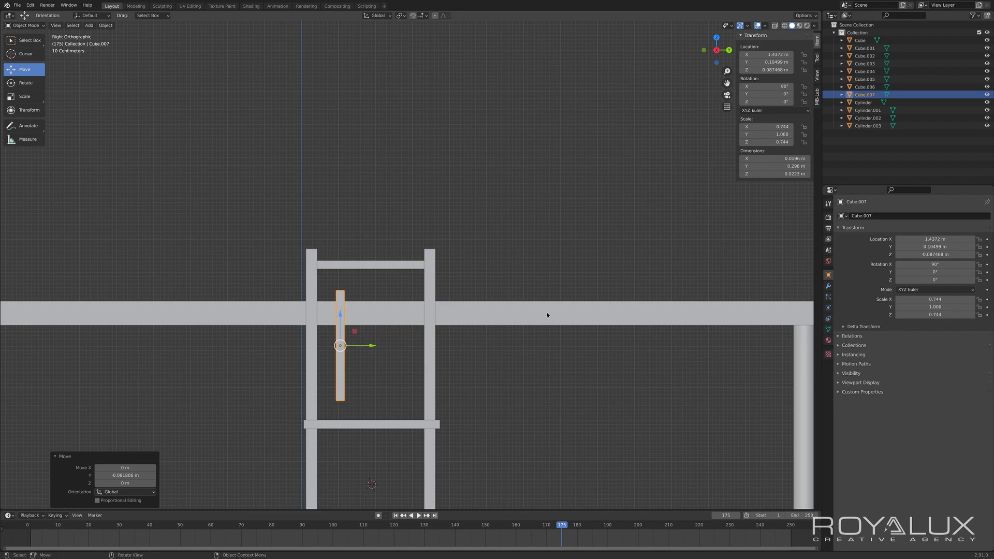
# - Lengthen the slat vertically to a local Y scale of about 1.443 so it spans from the crossbar to the seat
pyautogui.click(29, 102)
pyautogui.moveTo(340, 317); pyautogui.dragTo(343, 303)
pyautogui.click(492, 358)
pyautogui.moveTo(379, 357)
pyautogui.mouseDown(button='middle')
pyautogui.moveTo(391, 371)
pyautogui.moveTo(483, 382)
pyautogui.moveTo(384, 355)
pyautogui.mouseUp(button='middle')
pyautogui.click(333, 336)
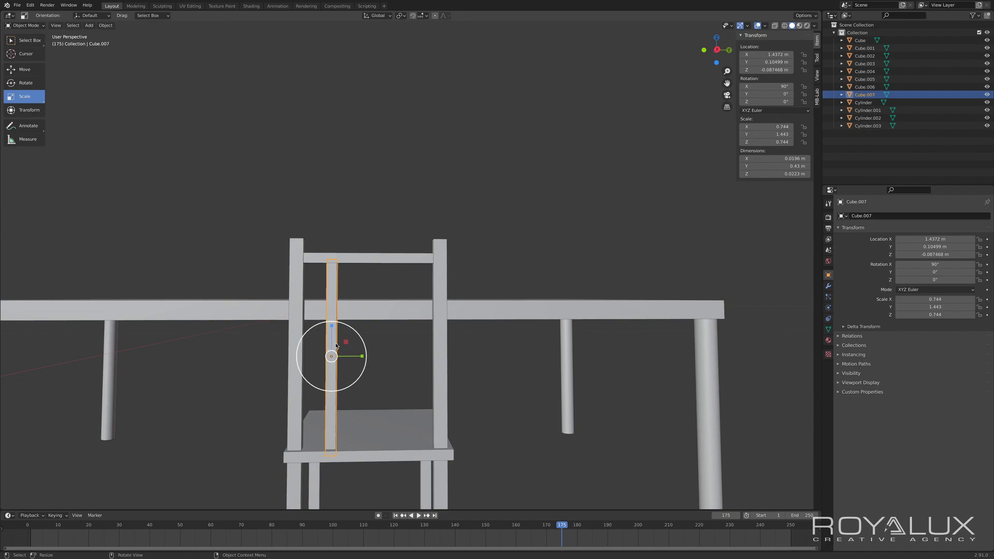
# - Apply all transforms of the lengthened slat
pyautogui.click(102, 27)
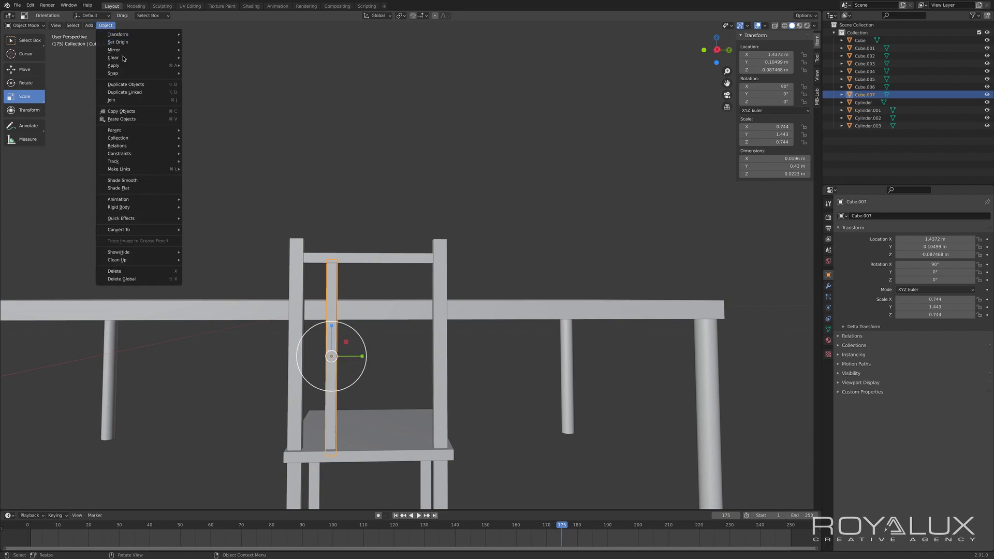
pyautogui.moveTo(124, 66)
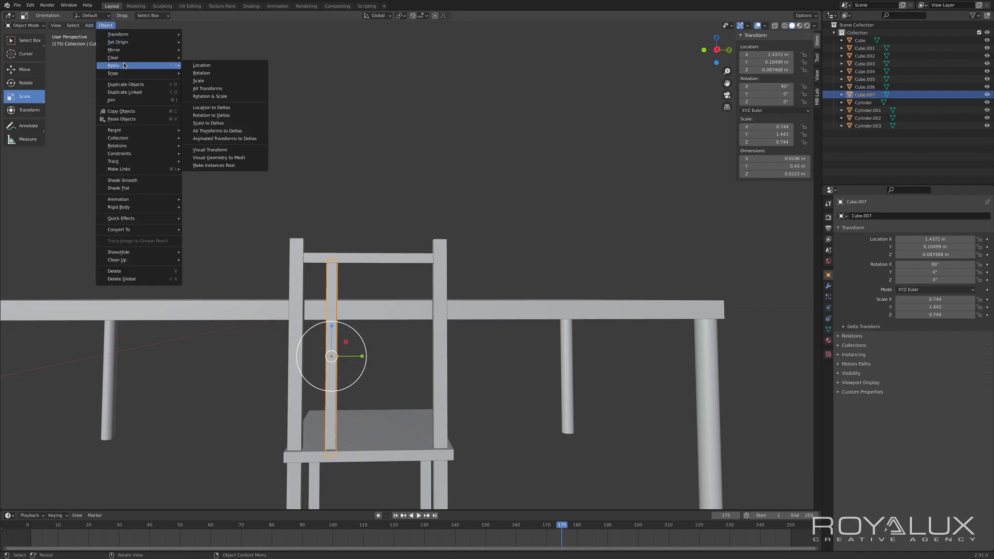
pyautogui.click(208, 89)
pyautogui.moveTo(346, 370); pyautogui.dragTo(386, 364, button='middle')
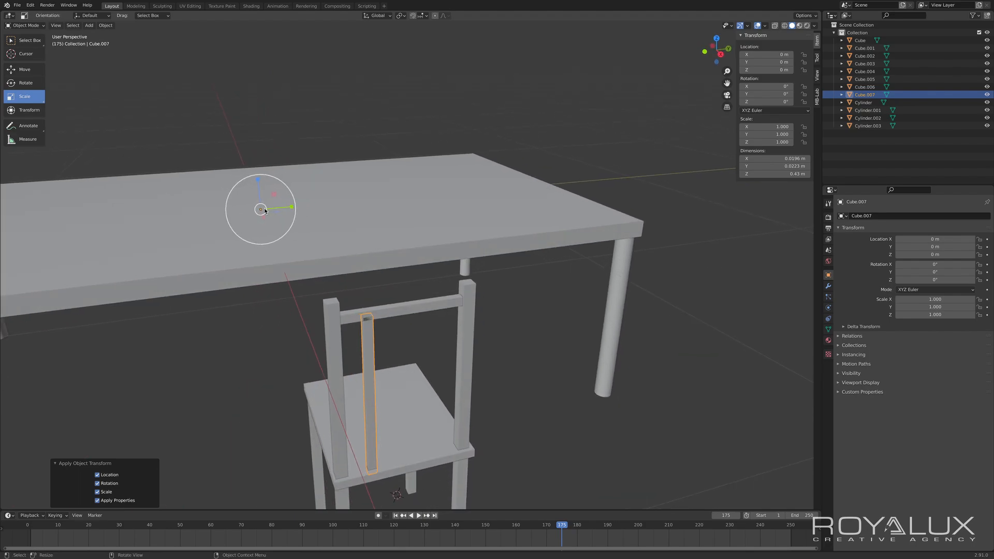
# - Set the slat's origin to its geometry
pyautogui.moveTo(399, 331); pyautogui.dragTo(315, 325, button='middle')
pyautogui.rightClick(314, 326)
pyautogui.moveTo(316, 325)
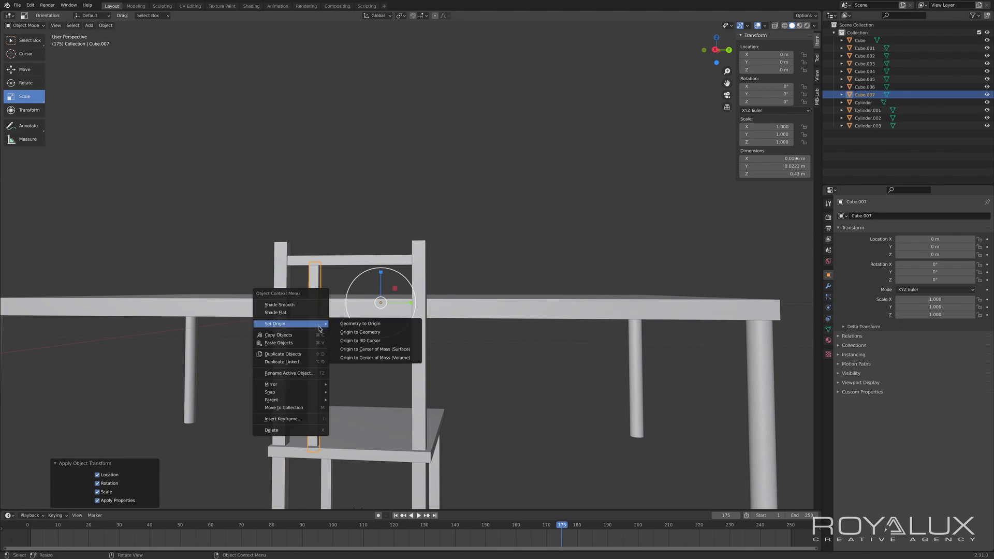
pyautogui.click(351, 335)
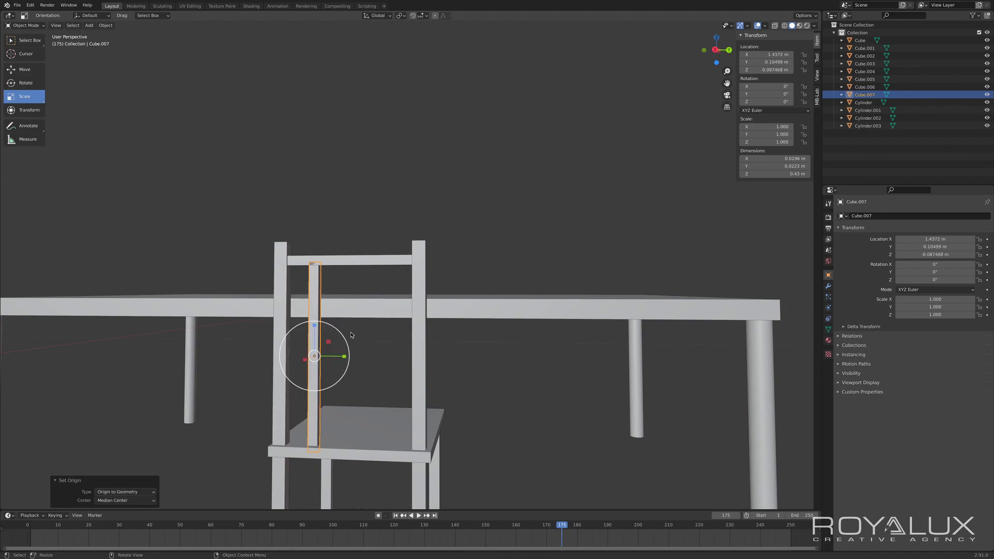
pyautogui.moveTo(376, 337)
pyautogui.mouseDown(button='middle')
pyautogui.moveTo(386, 335)
pyautogui.moveTo(361, 347)
pyautogui.mouseUp(button='middle')
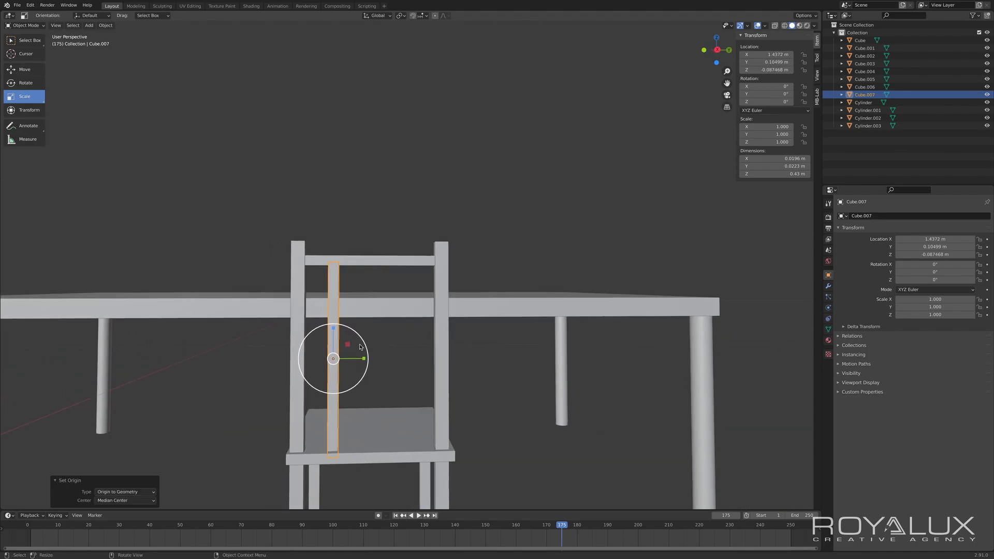
# - Lock the slat's Z scale and thin it to a scale of about 0.729 in X and Y
pyautogui.click(804, 142)
pyautogui.press('s')
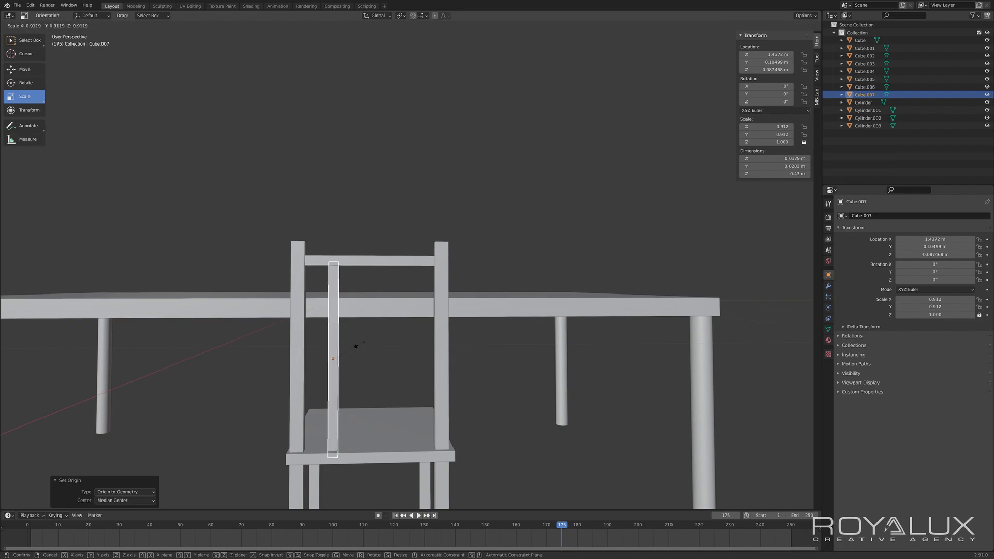
pyautogui.click(349, 346)
pyautogui.click(384, 345)
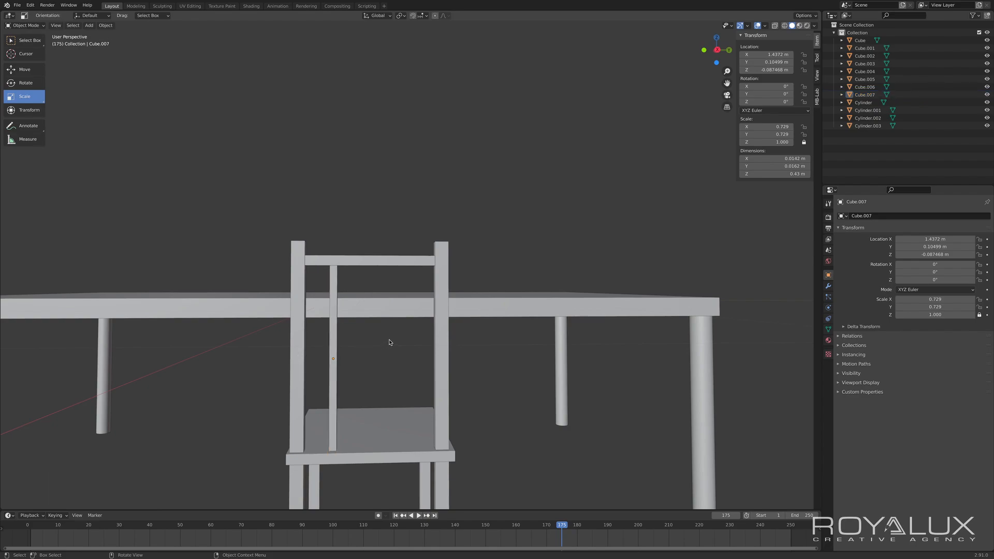
pyautogui.moveTo(391, 342); pyautogui.dragTo(320, 328, button='middle')
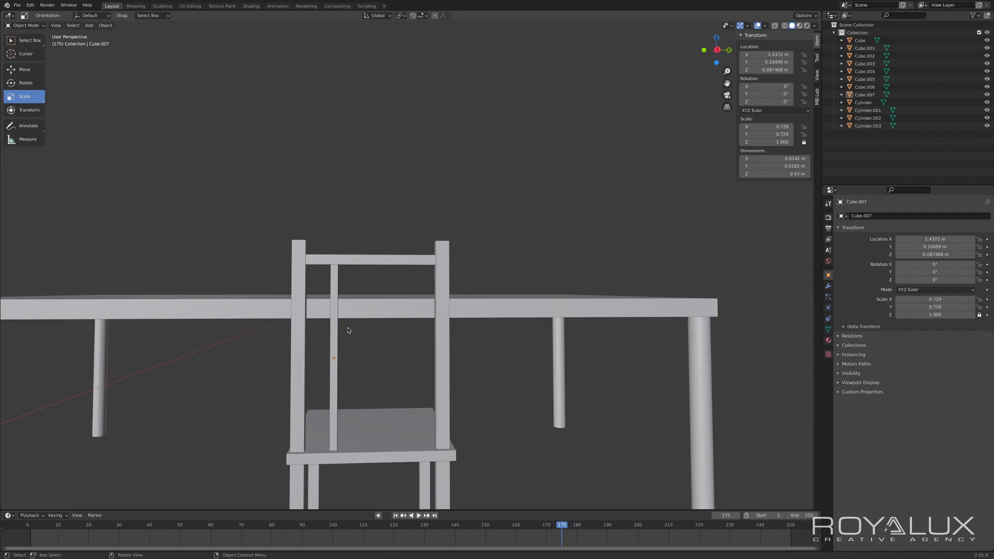
# - Try to duplicate the slat along the X axis from the right side view, and unlock the original slat's Z scale
pyautogui.press('KP_3')
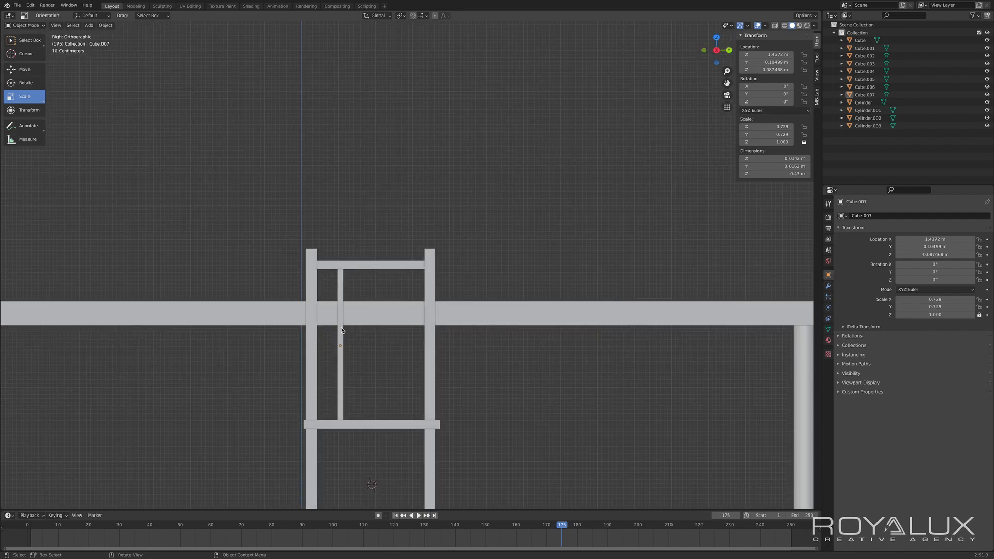
pyautogui.click(341, 331)
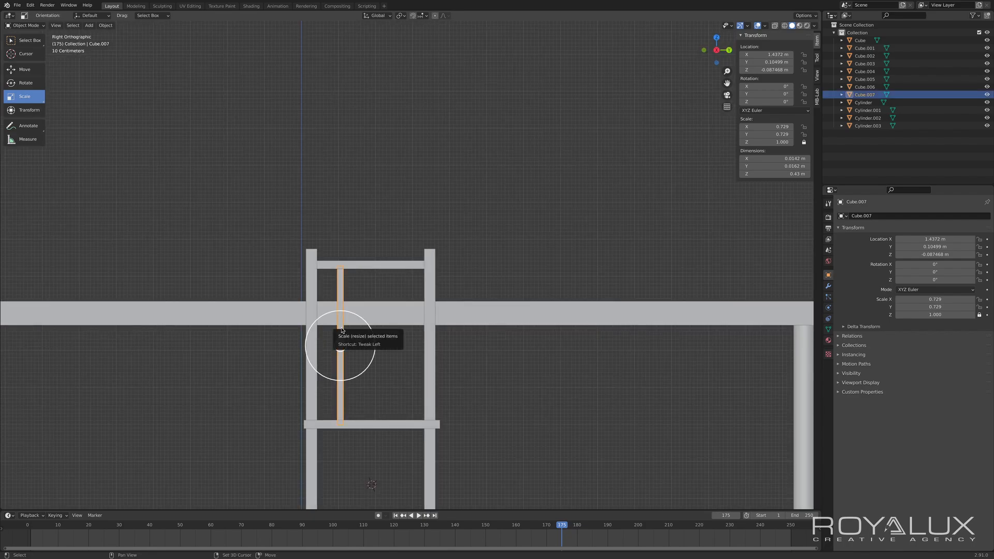
pyautogui.hotkey('shift', 'd')
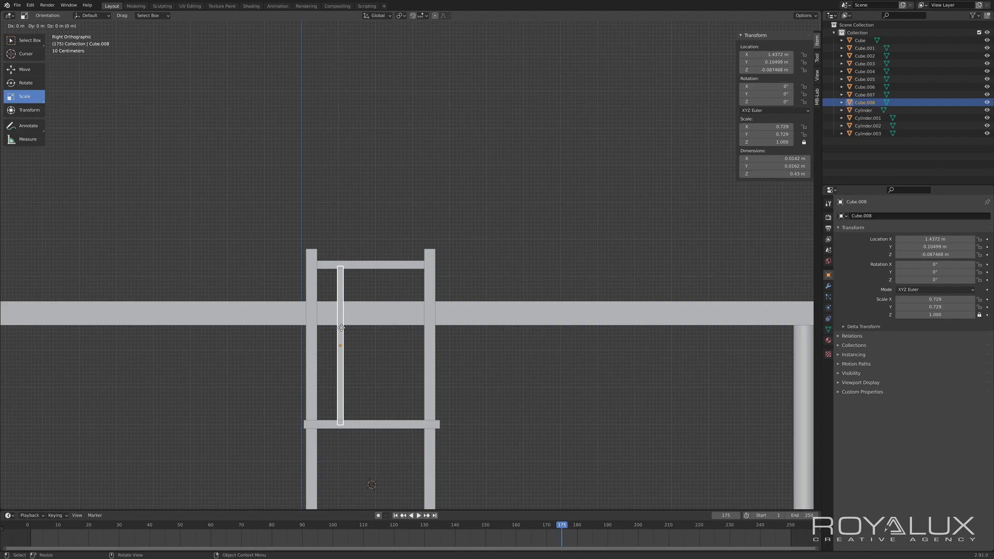
pyautogui.press('x')
pyautogui.click(362, 334)
pyautogui.click(340, 327)
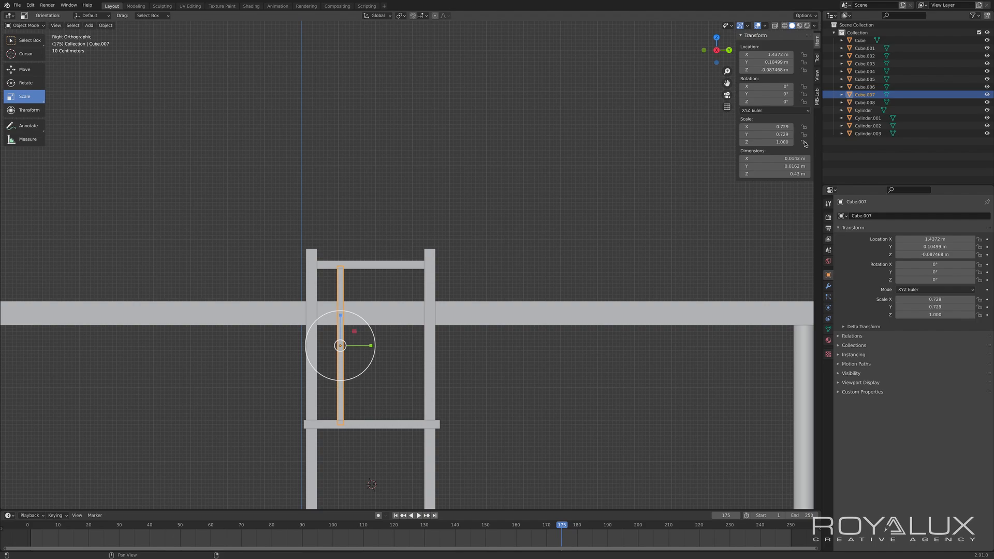
# - Duplicate the original slat once more, leaving the copy in place
pyautogui.click(329, 296)
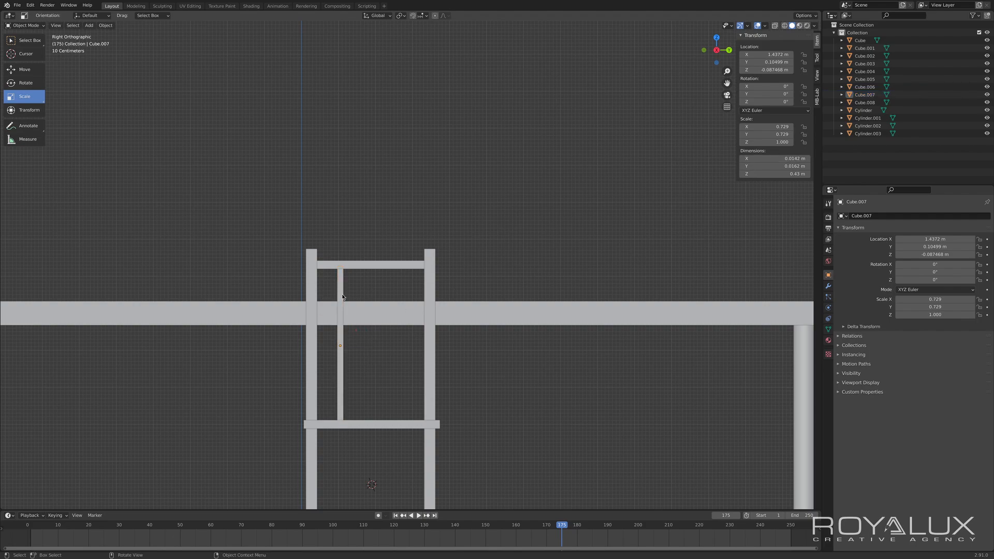
pyautogui.click(341, 298)
pyautogui.hotkey('shift', 'd')
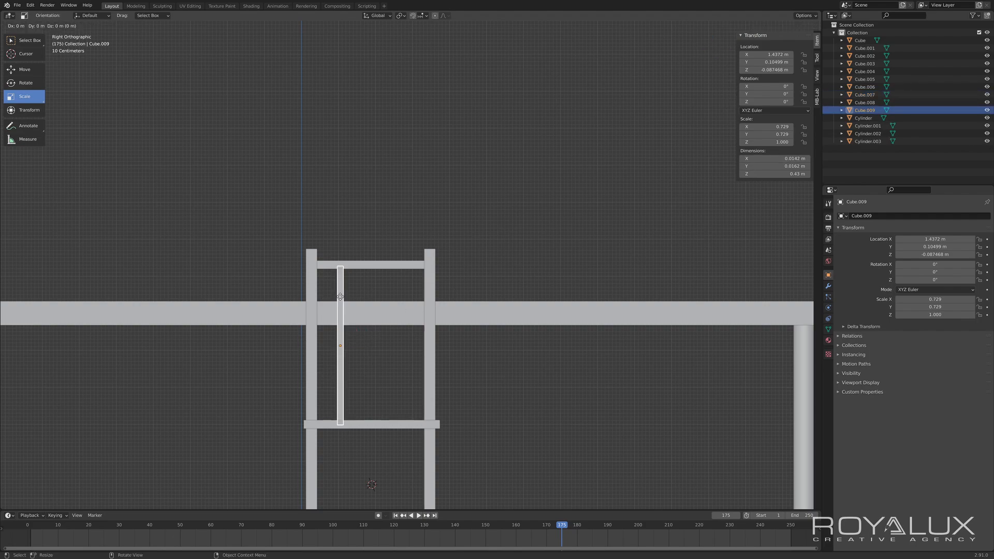
pyautogui.click(422, 309)
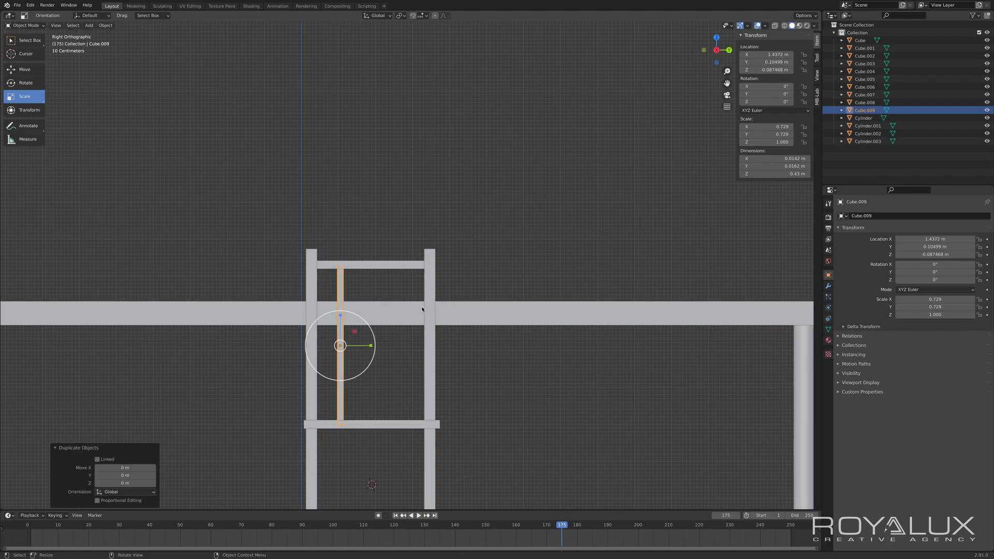
pyautogui.click(466, 350)
pyautogui.moveTo(466, 351); pyautogui.dragTo(341, 327, button='middle')
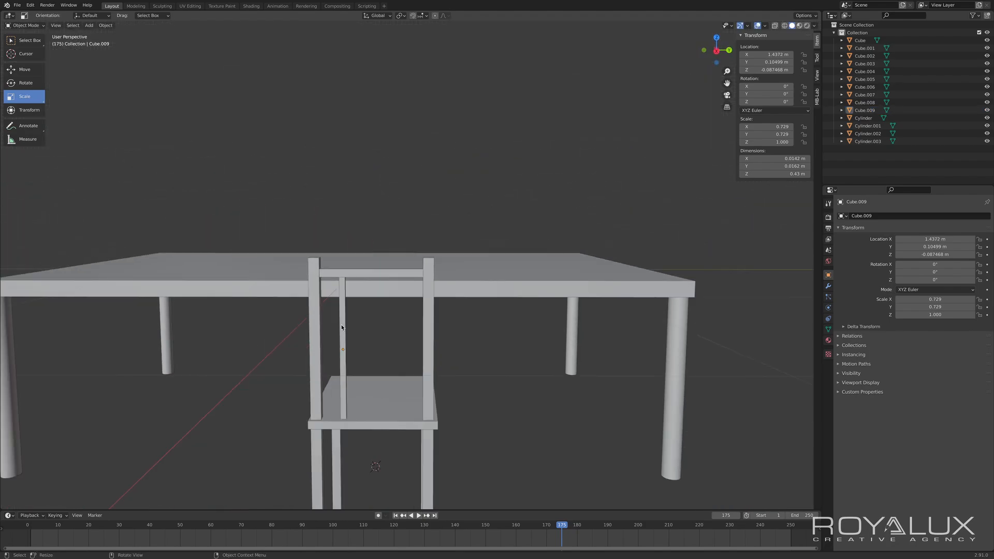
# - Duplicate the slat about 0.063 m along Y and repeat the duplication once to form three evenly spaced backrest slats
pyautogui.click(344, 326)
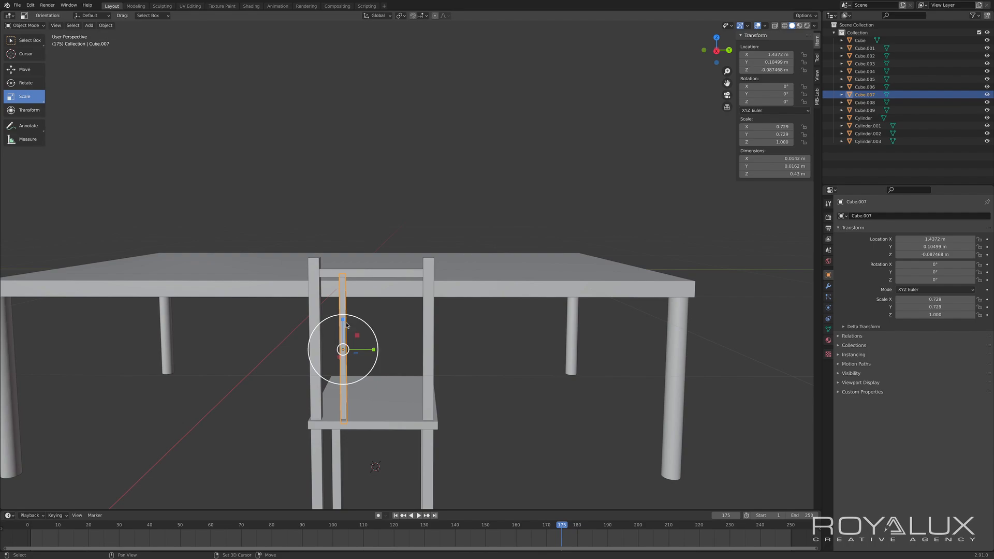
pyautogui.hotkey('shift', 'd')
pyautogui.press('y')
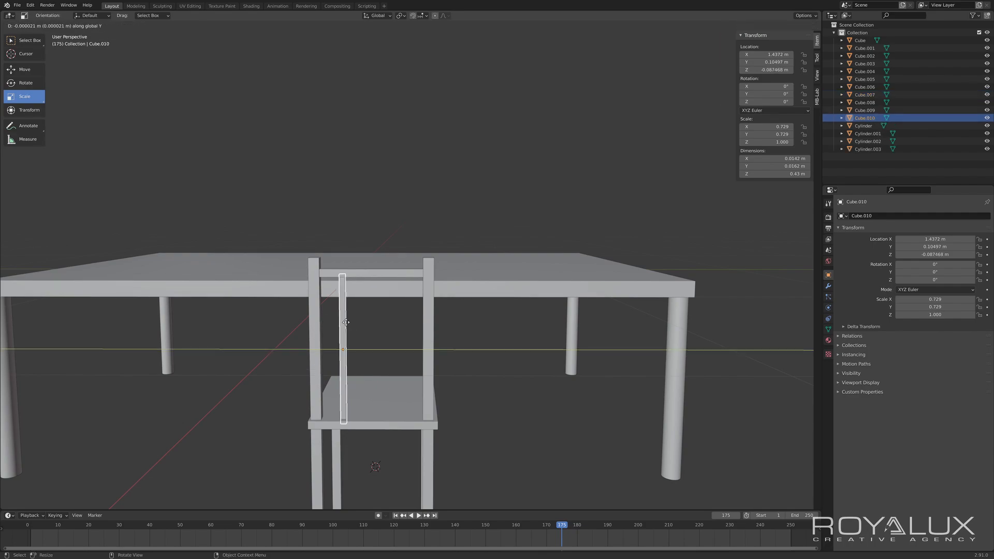
pyautogui.click(368, 322)
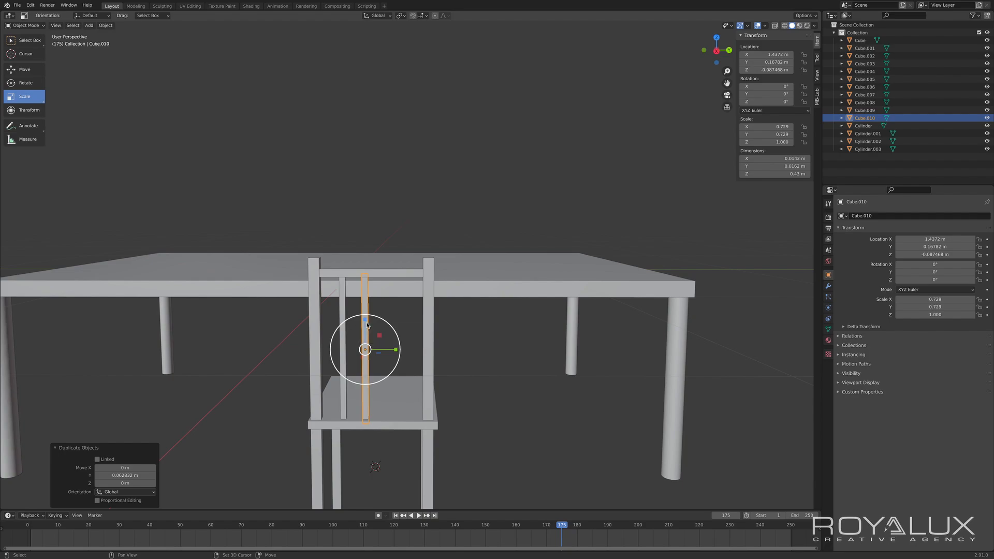
pyautogui.hotkey('shift', 'r')
pyautogui.click(459, 333)
pyautogui.moveTo(460, 333); pyautogui.dragTo(398, 342, button='middle')
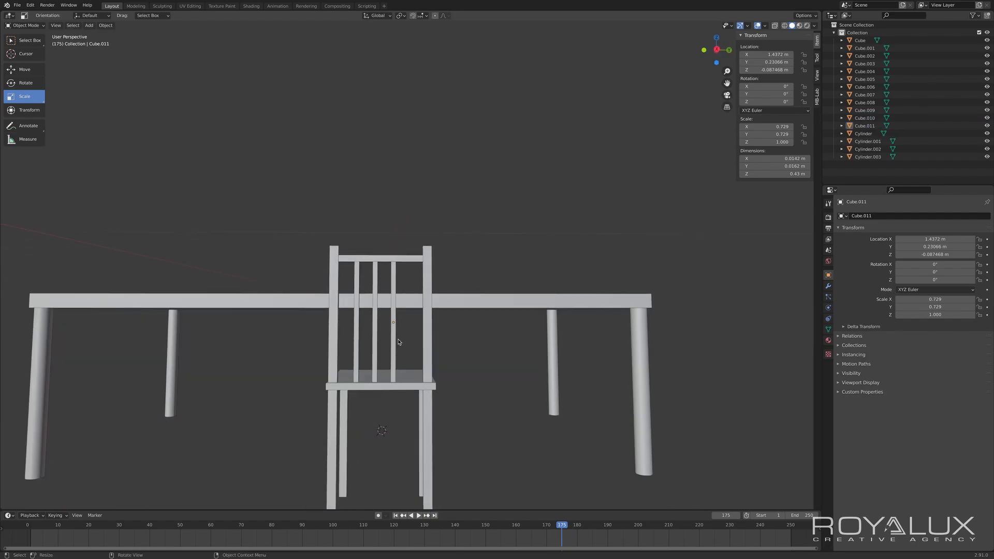
# - Select all the backrest slats in the right side view and move them about 0.011 m along Y toward the centre
pyautogui.press('KP_3')
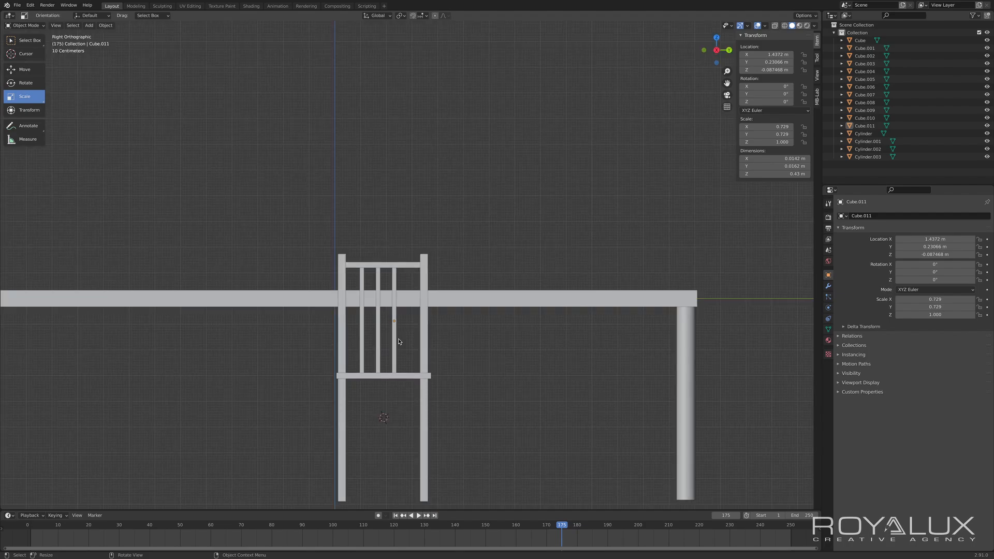
pyautogui.moveTo(403, 337); pyautogui.dragTo(353, 354)
pyautogui.click(28, 74)
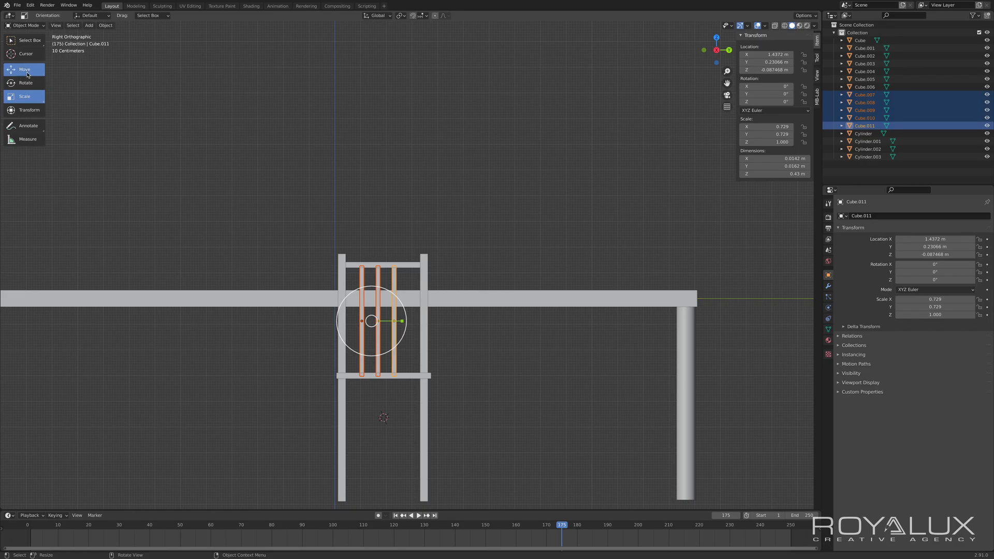
pyautogui.moveTo(403, 324); pyautogui.dragTo(406, 322)
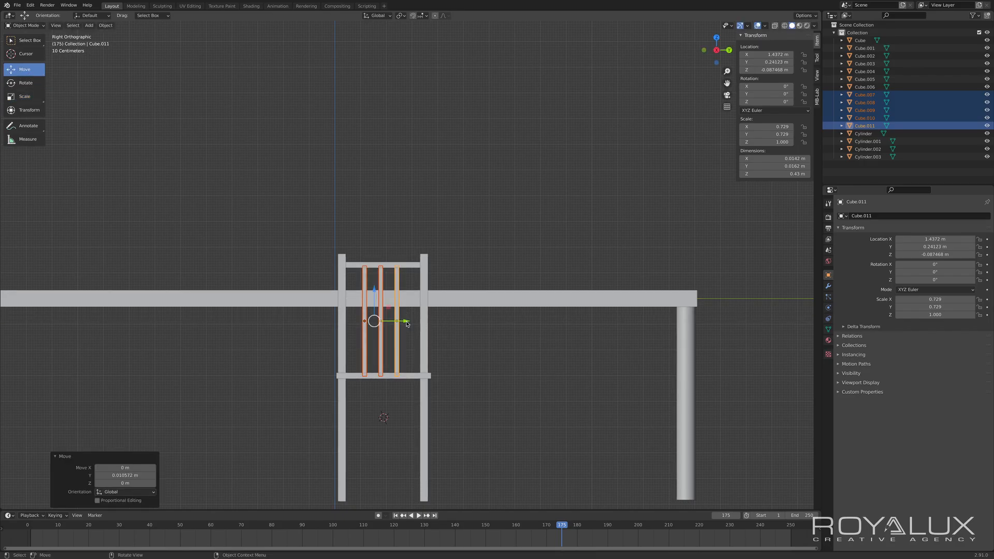
pyautogui.click(470, 349)
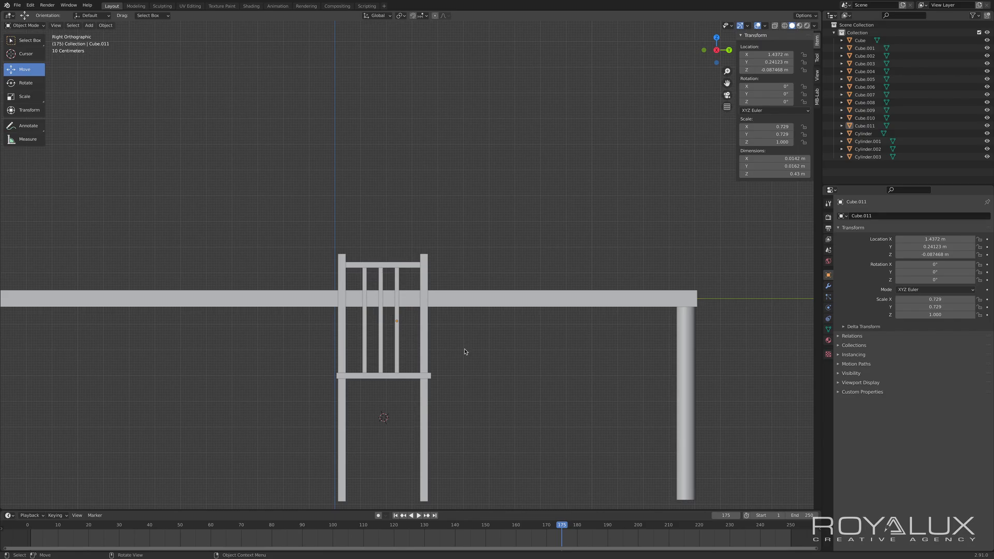
# - Reselect all the slats and shift them a further 0.011 m or so along Y between the posts
pyautogui.moveTo(464, 351); pyautogui.dragTo(526, 386, button='middle')
pyautogui.press('KP_3')
pyautogui.moveTo(413, 336); pyautogui.dragTo(360, 354)
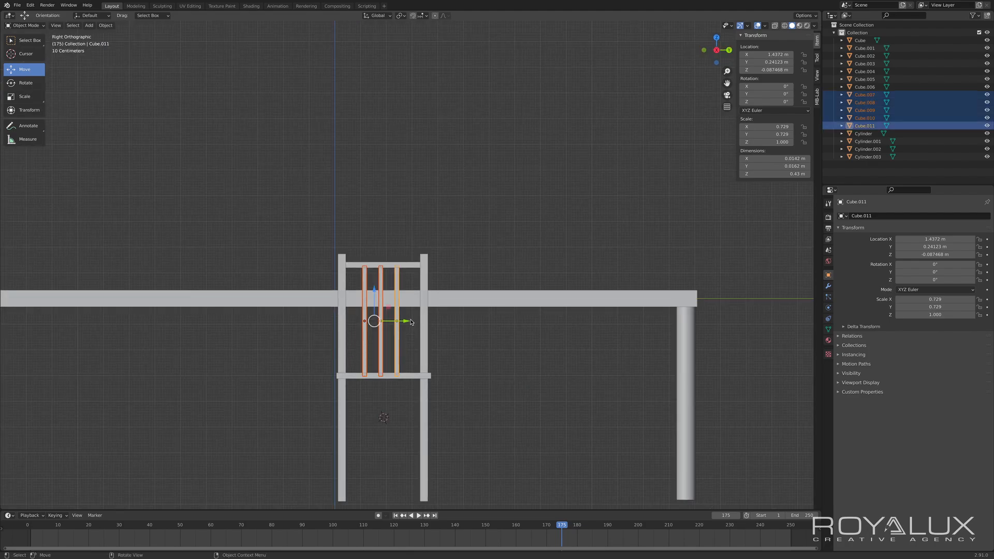
pyautogui.moveTo(411, 321); pyautogui.dragTo(411, 323)
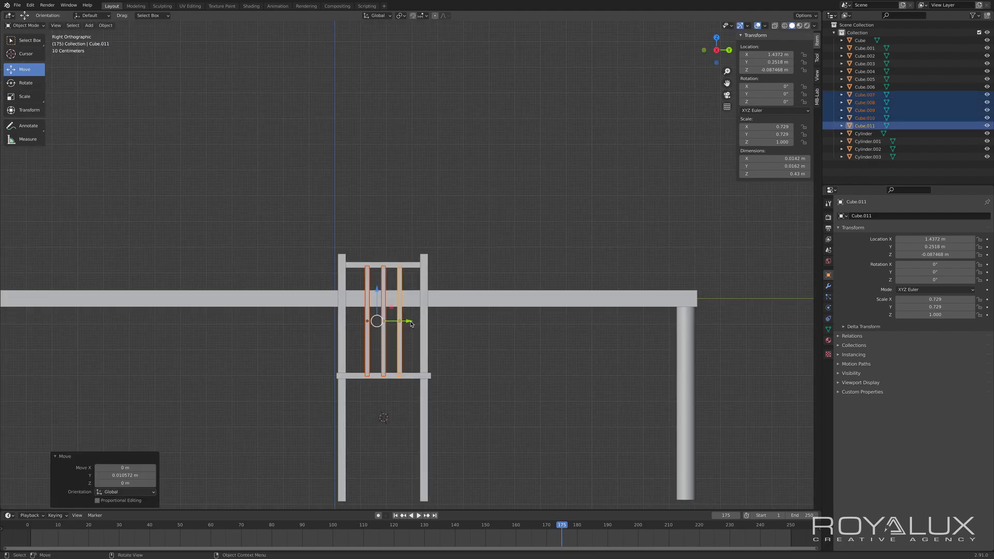
pyautogui.click(462, 353)
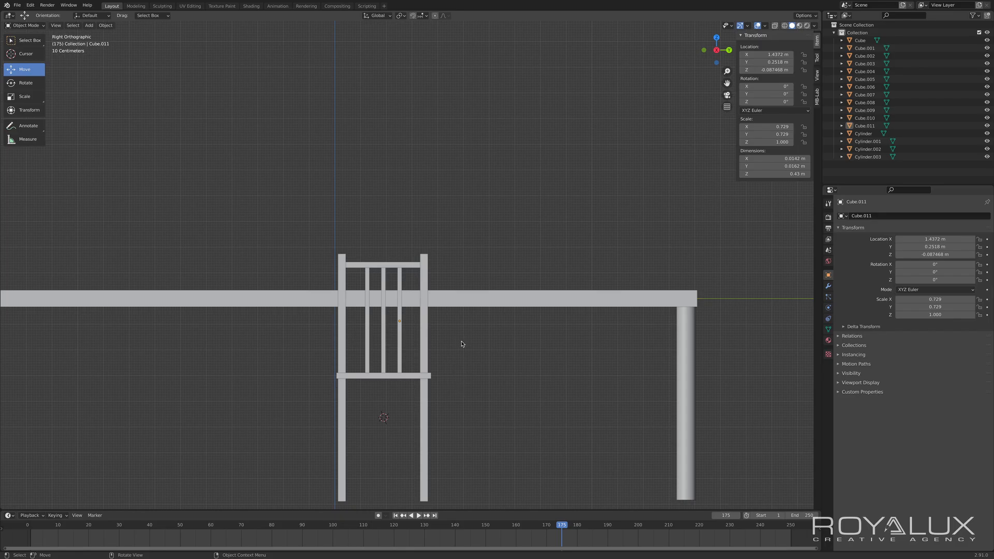
# - Check the chair from the table side and move all the slats about 0.005 m back along negative Y
pyautogui.moveTo(462, 345); pyautogui.dragTo(632, 368, button='middle')
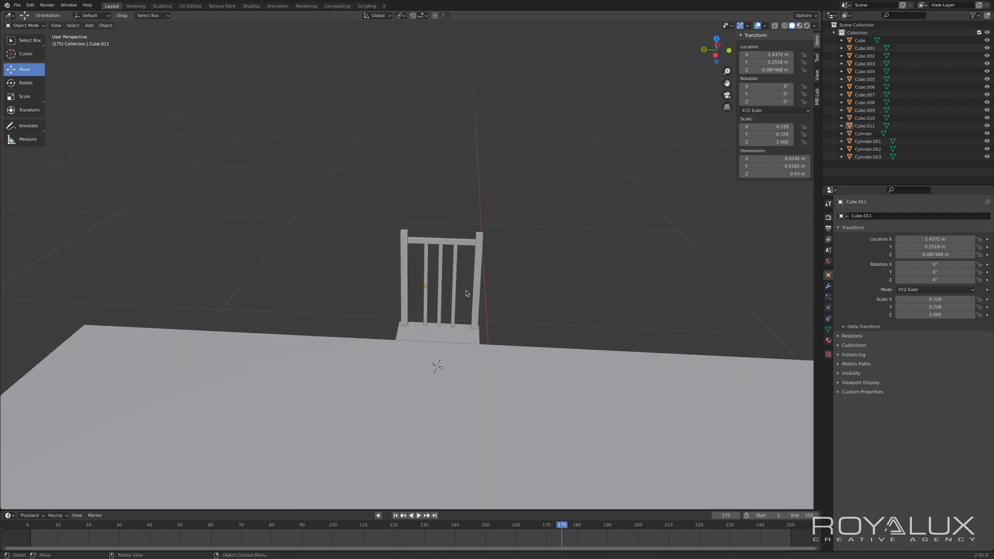
pyautogui.moveTo(466, 292); pyautogui.dragTo(415, 286)
pyautogui.click(414, 285)
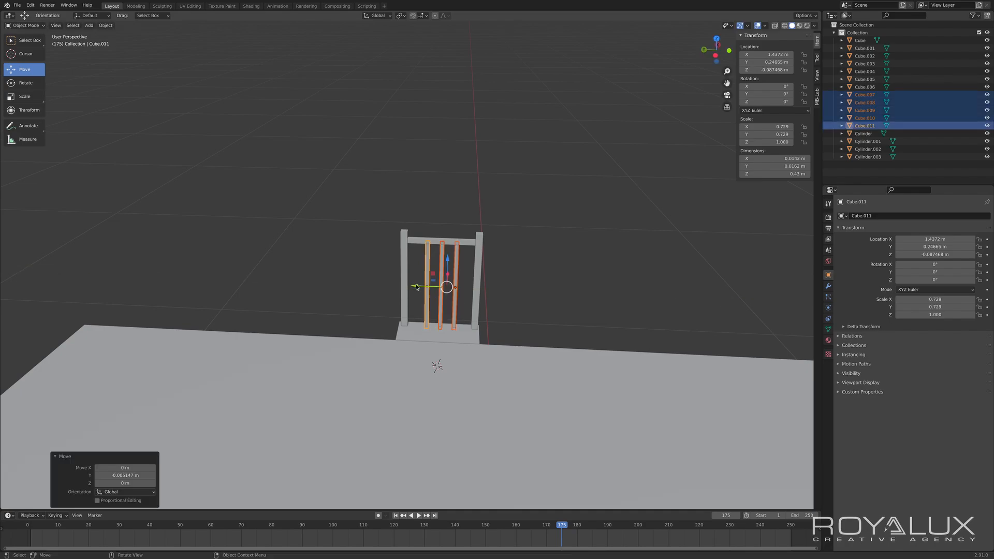
pyautogui.click(514, 311)
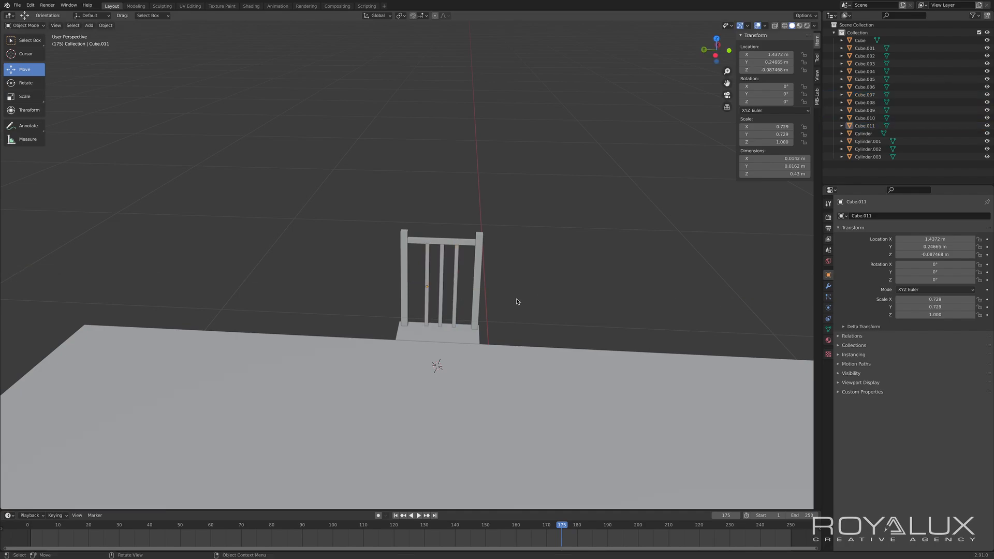
# - Scale the tabletop down uniformly by a factor of about 0.818, to roughly 1.3 m by 2.31 m
pyautogui.moveTo(518, 301); pyautogui.dragTo(411, 322, button='middle')
pyautogui.scroll(2, 410, 323)
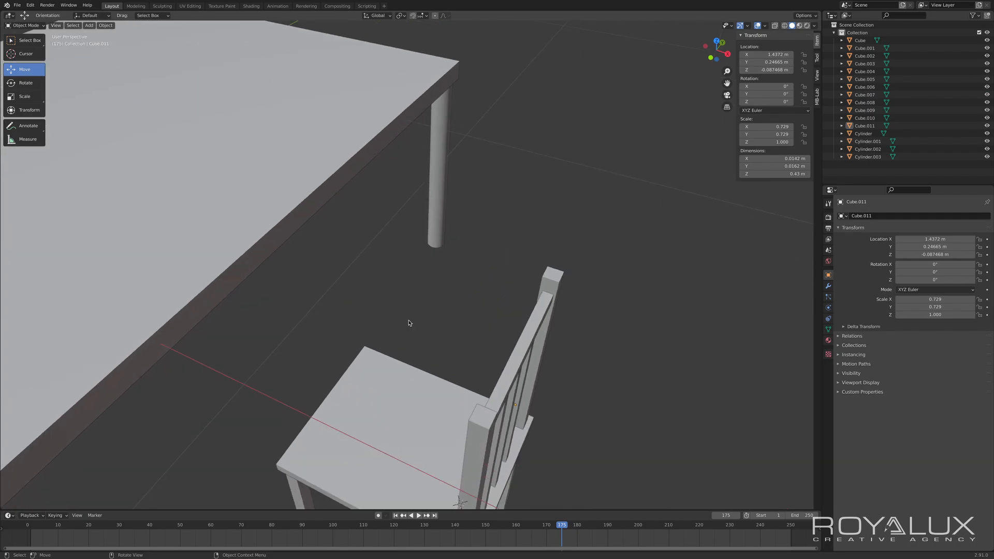
pyautogui.scroll(-5, 409, 316)
pyautogui.scroll(-4, 409, 313)
pyautogui.scroll(6, 403, 314)
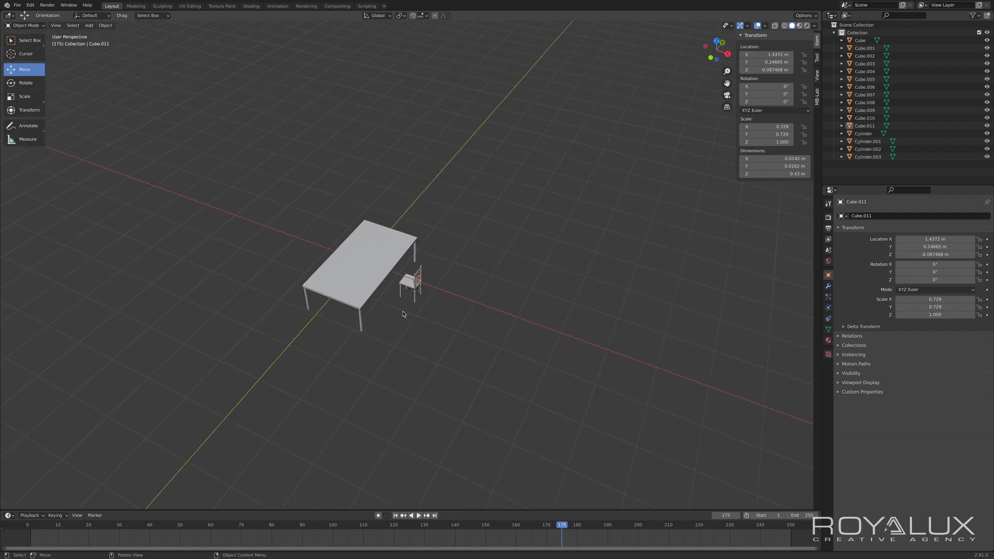
pyautogui.moveTo(376, 328); pyautogui.dragTo(412, 320, button='middle')
pyautogui.scroll(-2, 412, 320)
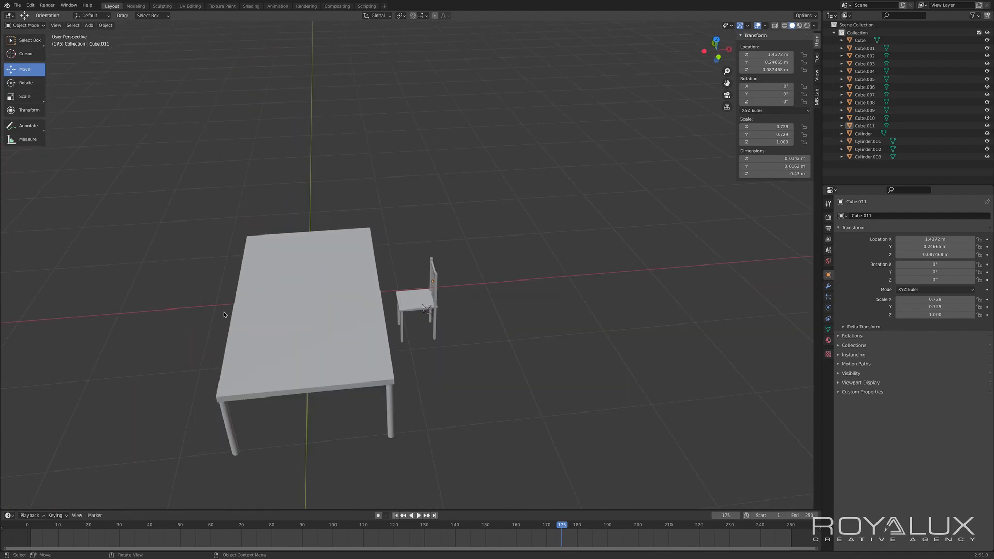
pyautogui.click(306, 318)
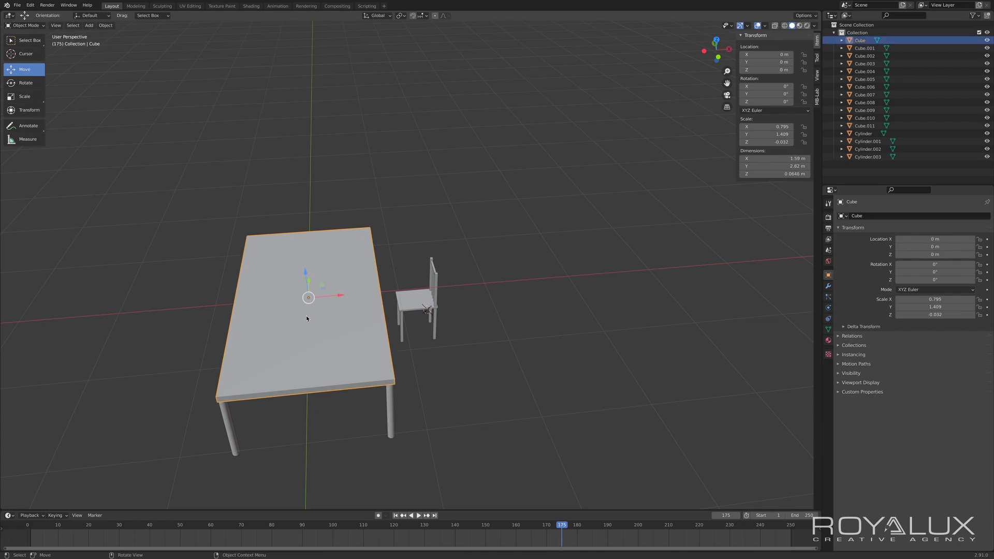
pyautogui.click(25, 97)
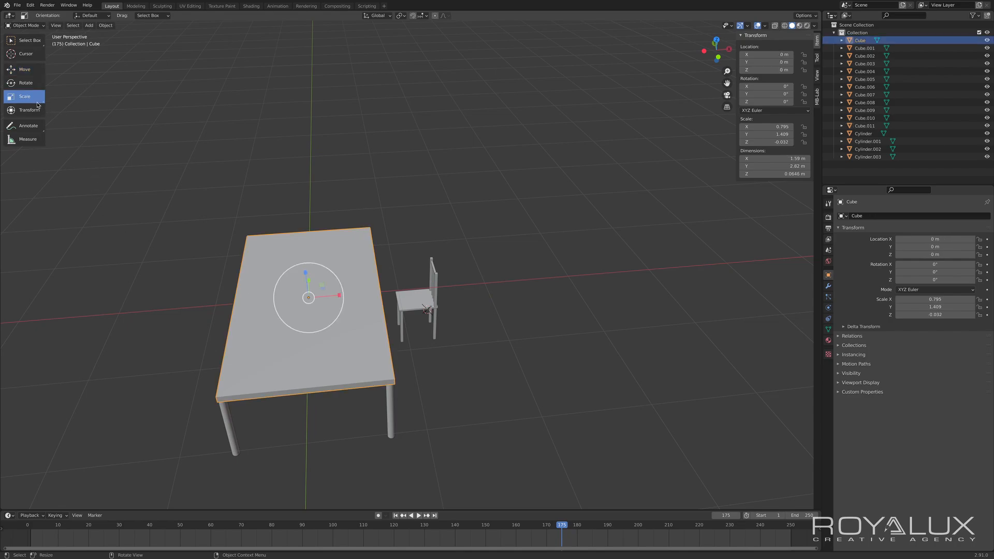
pyautogui.moveTo(326, 272); pyautogui.dragTo(321, 277)
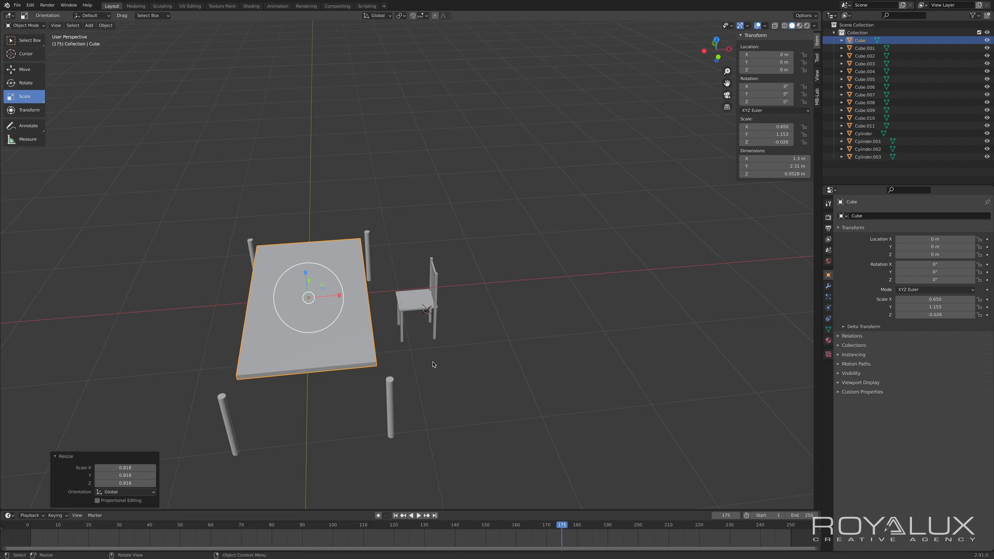
pyautogui.moveTo(433, 364)
pyautogui.mouseDown(button='middle')
pyautogui.moveTo(659, 371)
pyautogui.moveTo(435, 371)
pyautogui.moveTo(438, 355)
pyautogui.mouseUp(button='middle')
pyautogui.click(529, 376)
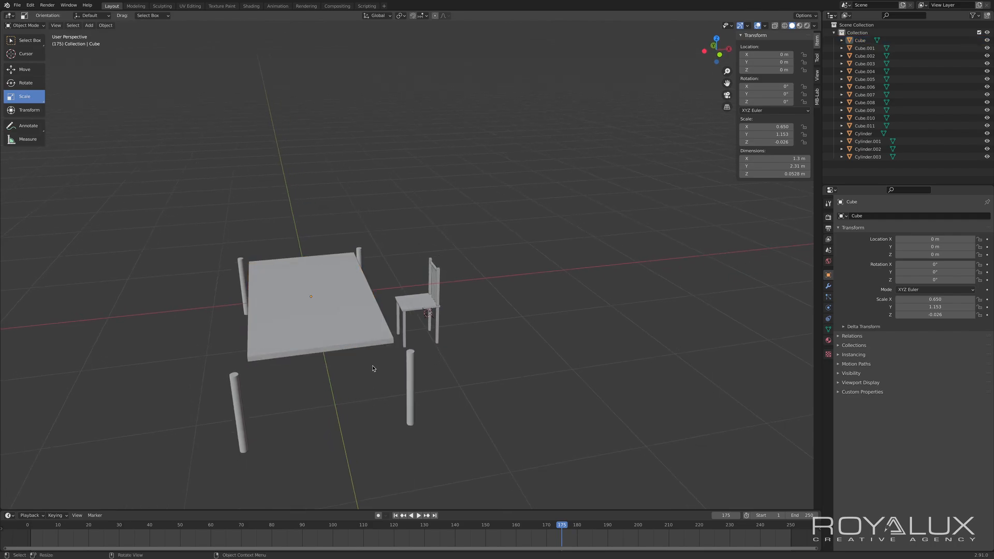
# - Select all four table legs and scale them together by about 0.777 so they sit within the tabletop's outline
pyautogui.moveTo(372, 368); pyautogui.dragTo(368, 389, button='middle')
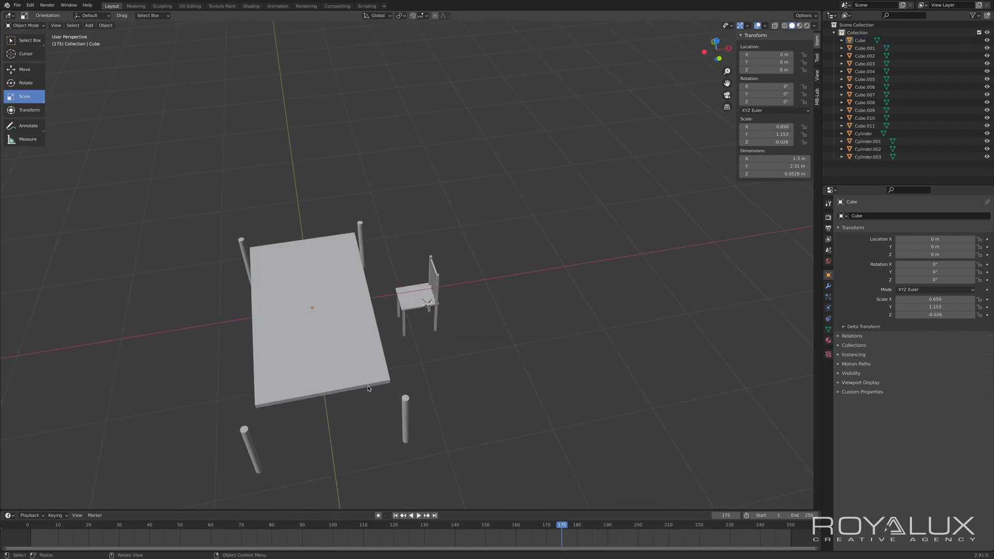
pyautogui.click(406, 410)
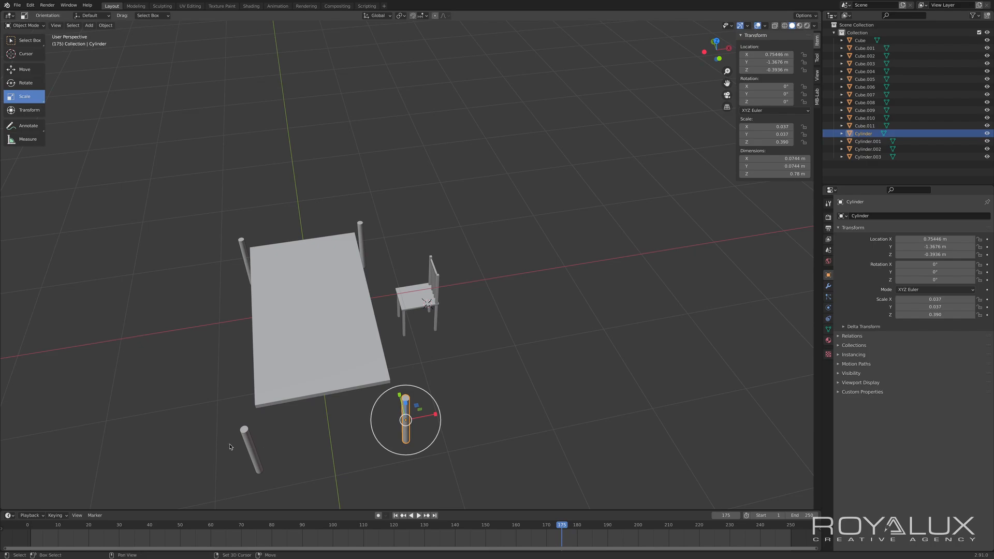
pyautogui.keyDown('shift'); pyautogui.click(252, 449); pyautogui.keyUp('shift')
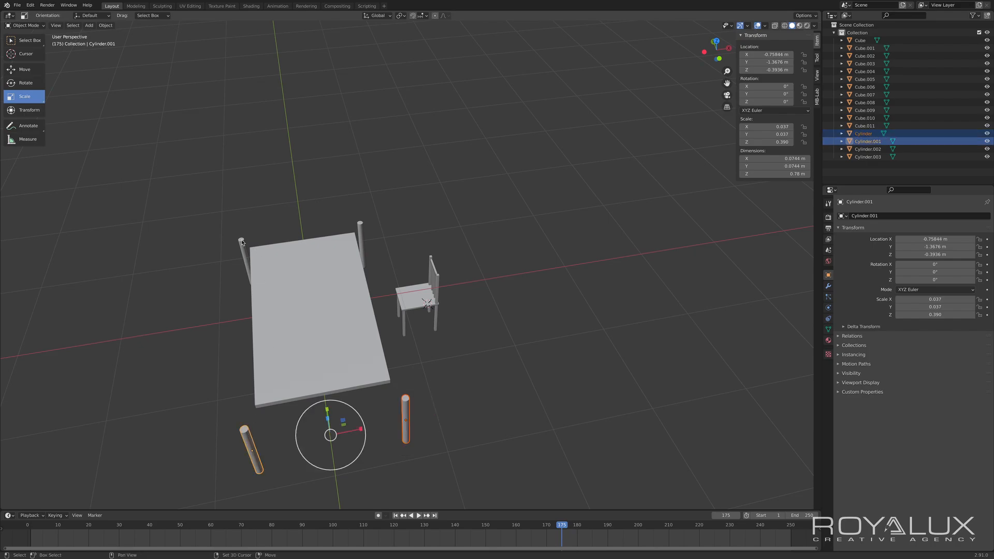
pyautogui.keyDown('shift'); pyautogui.click(242, 242); pyautogui.keyUp('shift')
pyautogui.keyDown('shift'); pyautogui.click(363, 232); pyautogui.keyUp('shift')
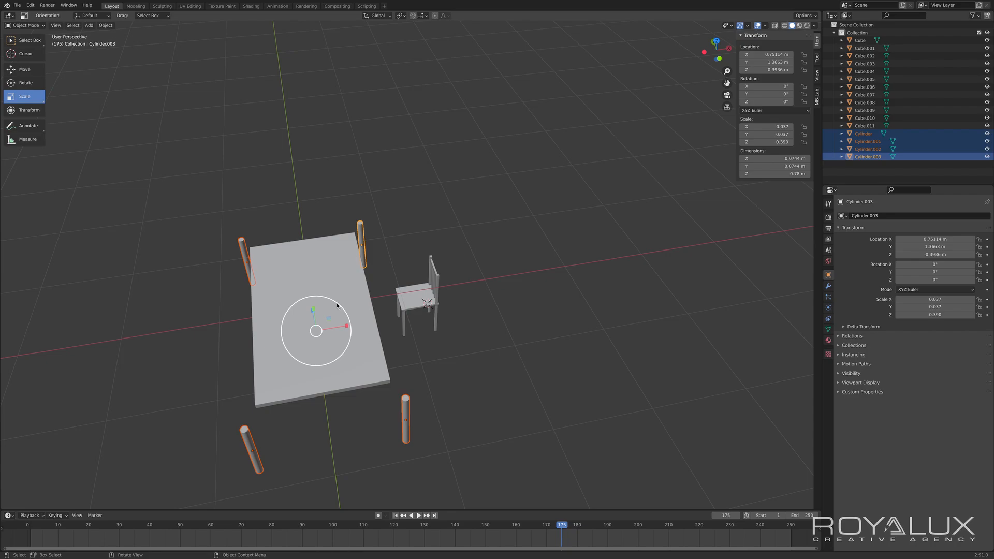
pyautogui.press('s')
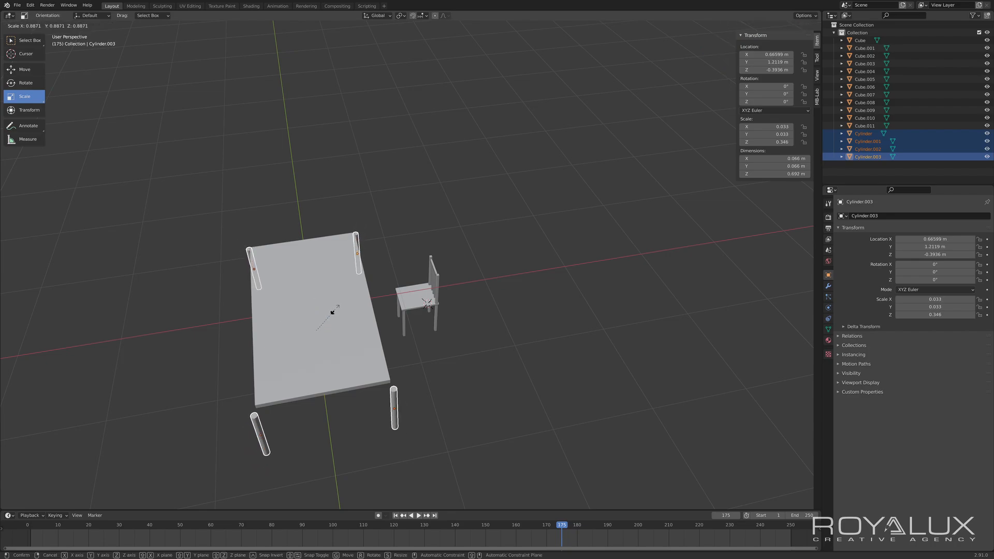
pyautogui.click(333, 314)
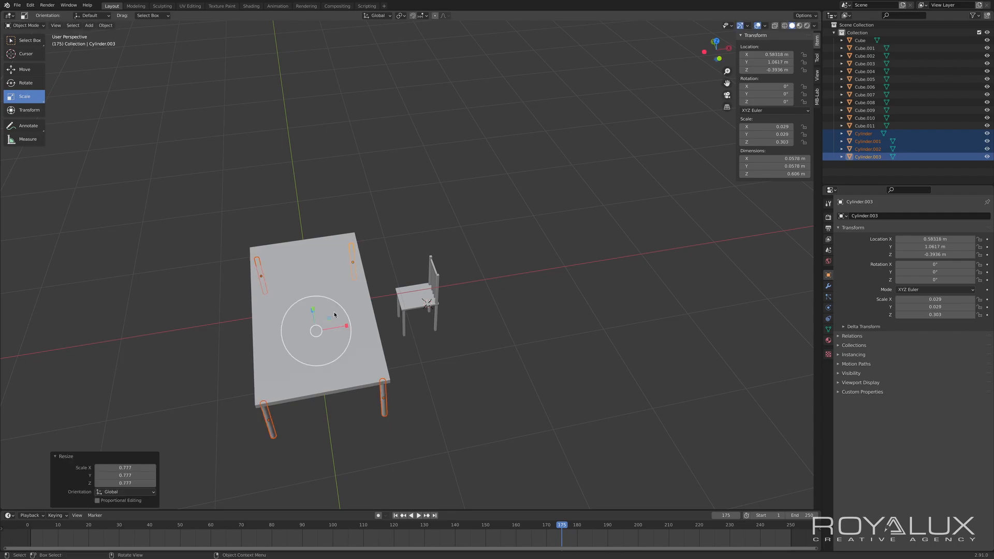
pyautogui.click(452, 375)
# - Lower the tabletop about 0.081 m along Z in the front view so it rests on the legs
pyautogui.moveTo(452, 375); pyautogui.dragTo(313, 333, button='middle')
pyautogui.moveTo(278, 333); pyautogui.dragTo(595, 352, button='middle')
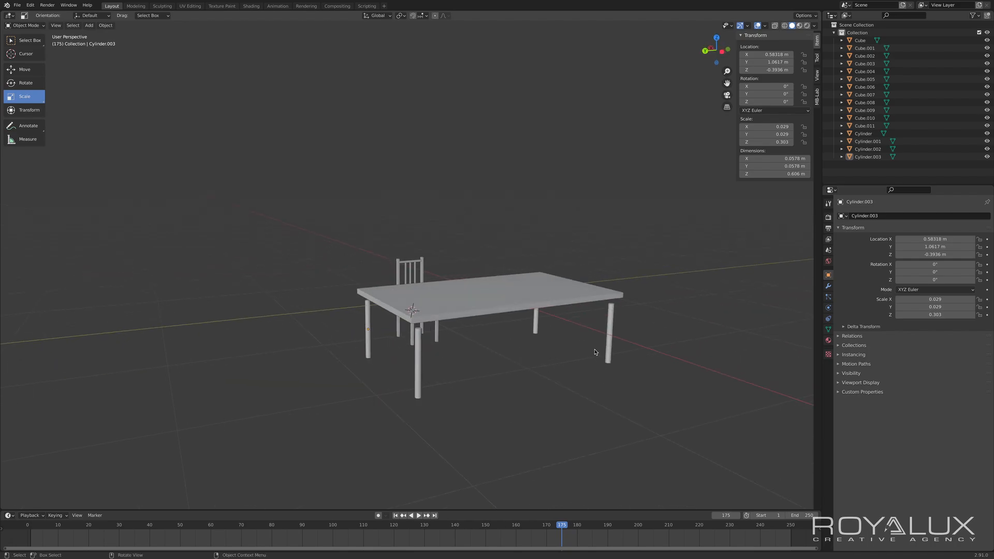
pyautogui.press('KP_1')
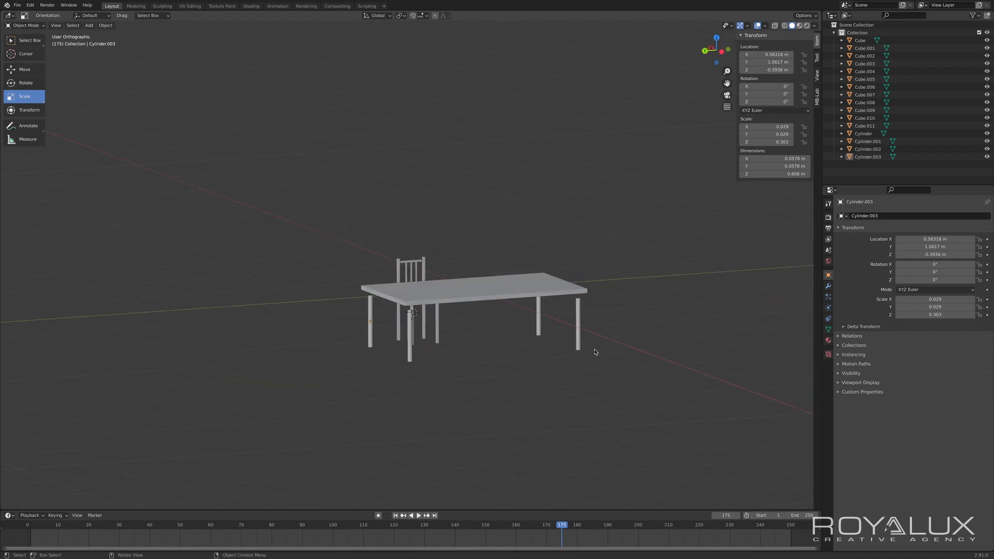
pyautogui.click(346, 280)
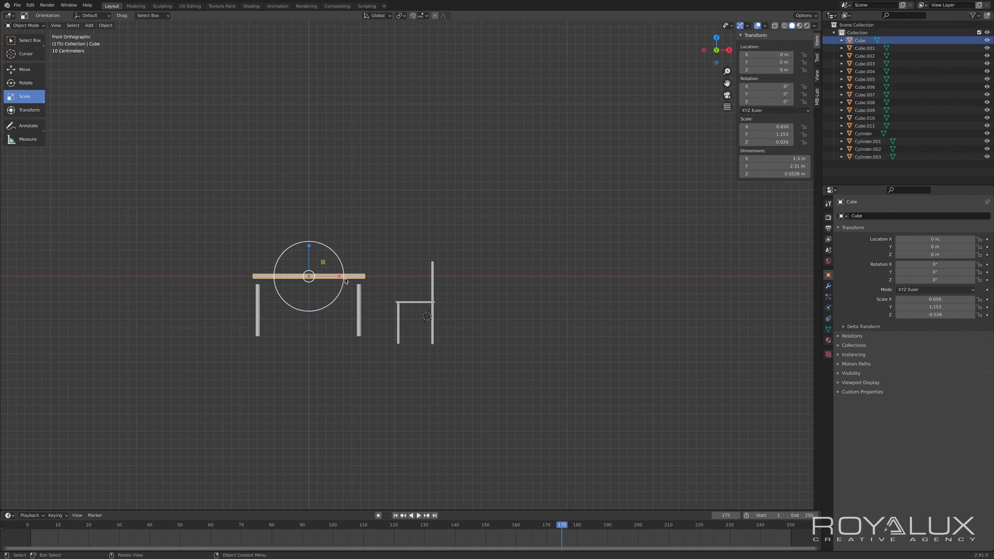
pyautogui.click(8, 68)
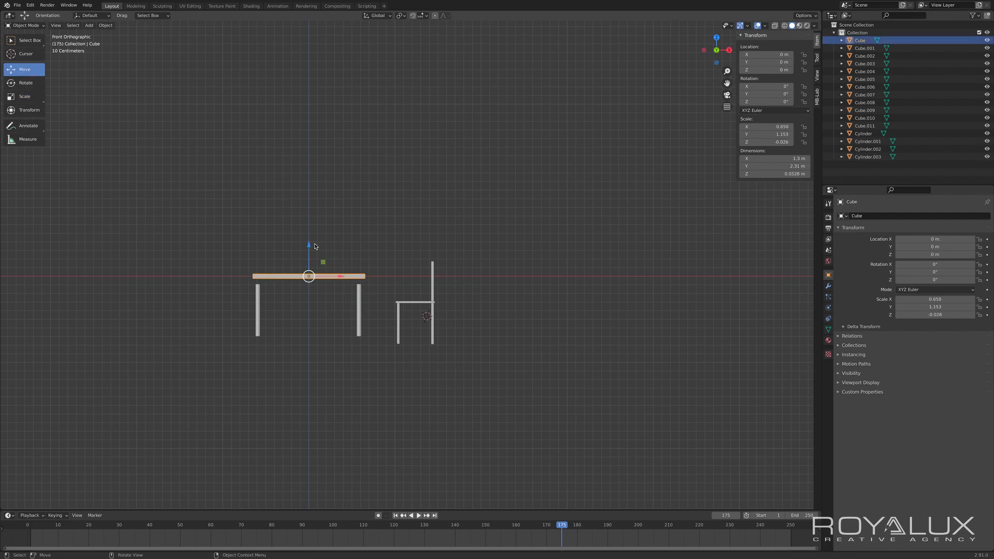
pyautogui.moveTo(309, 247); pyautogui.dragTo(309, 254)
pyautogui.click(415, 417)
pyautogui.moveTo(422, 395)
pyautogui.mouseDown(button='middle')
pyautogui.moveTo(421, 422)
pyautogui.moveTo(415, 406)
pyautogui.mouseUp(button='middle')
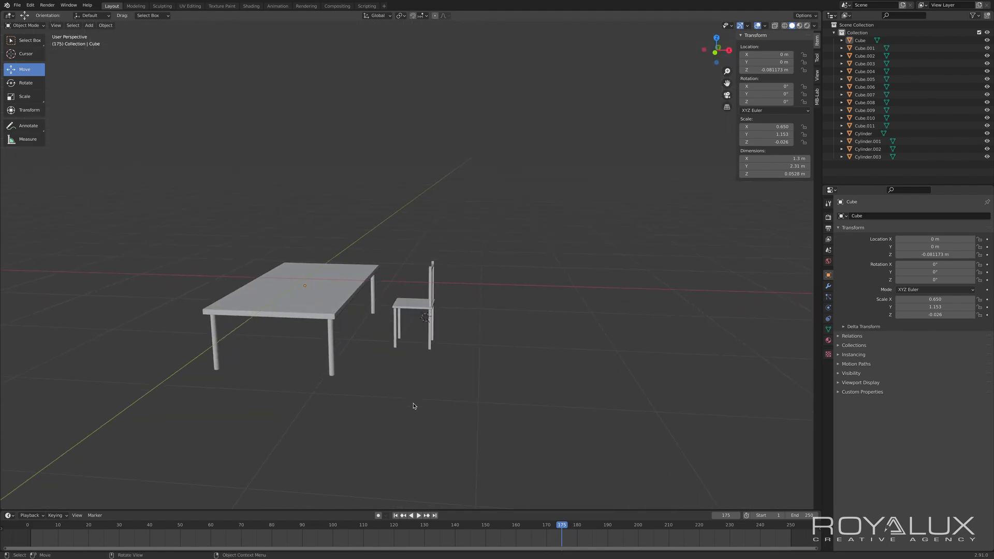
# - Select the whole chair in the front view, then move it closer to the table and raise it nearly level with the table's feet
pyautogui.press('KP_1')
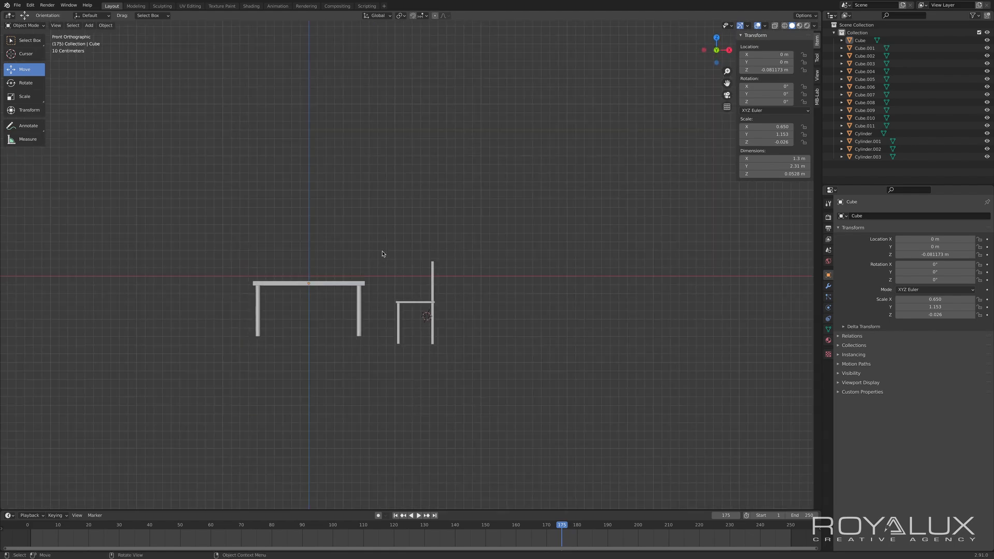
pyautogui.moveTo(383, 254); pyautogui.dragTo(468, 390)
pyautogui.moveTo(470, 382)
pyautogui.mouseDown(button='middle')
pyautogui.moveTo(497, 381)
pyautogui.moveTo(458, 378)
pyautogui.mouseUp(button='middle')
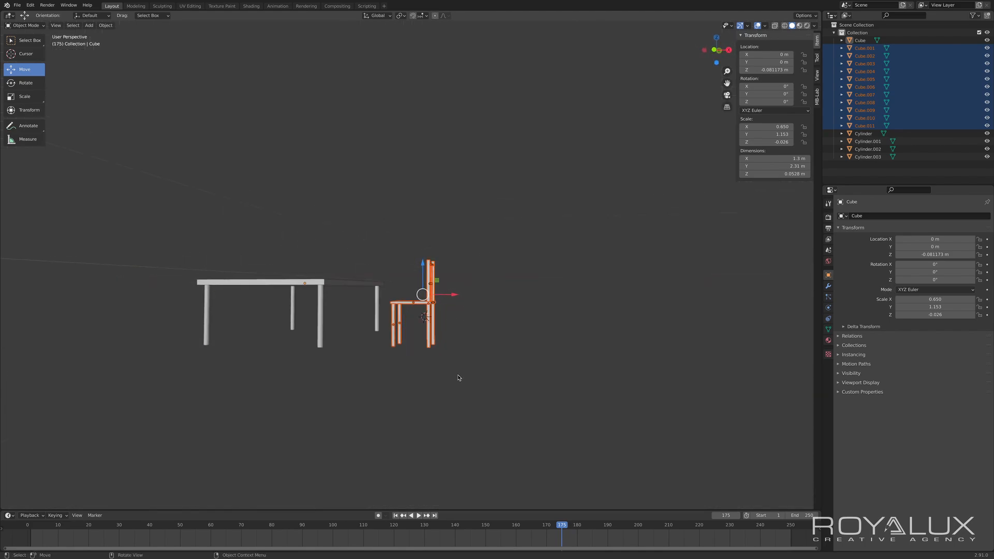
pyautogui.press('KP_1')
pyautogui.moveTo(455, 297); pyautogui.dragTo(407, 256)
pyautogui.click(461, 321)
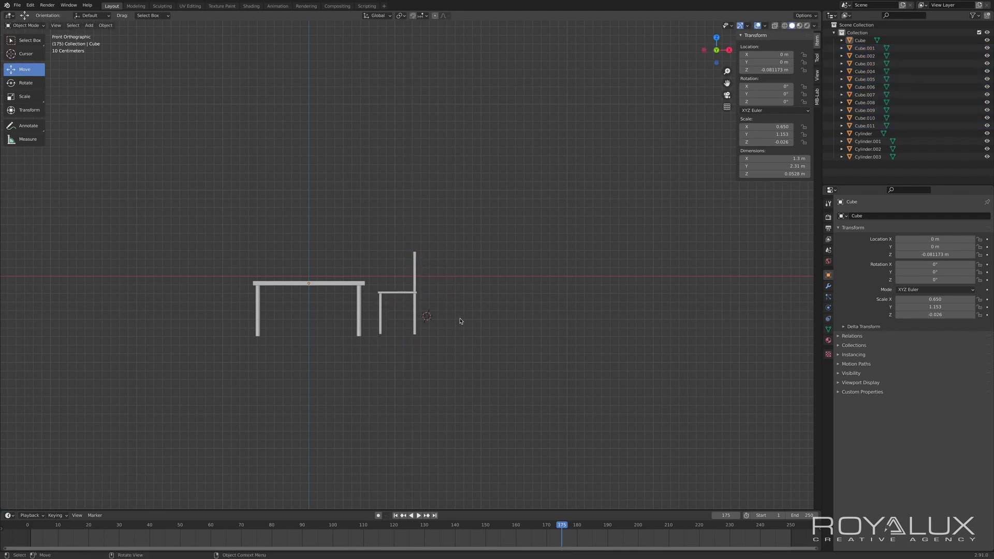
pyautogui.moveTo(460, 321); pyautogui.dragTo(475, 368, button='middle')
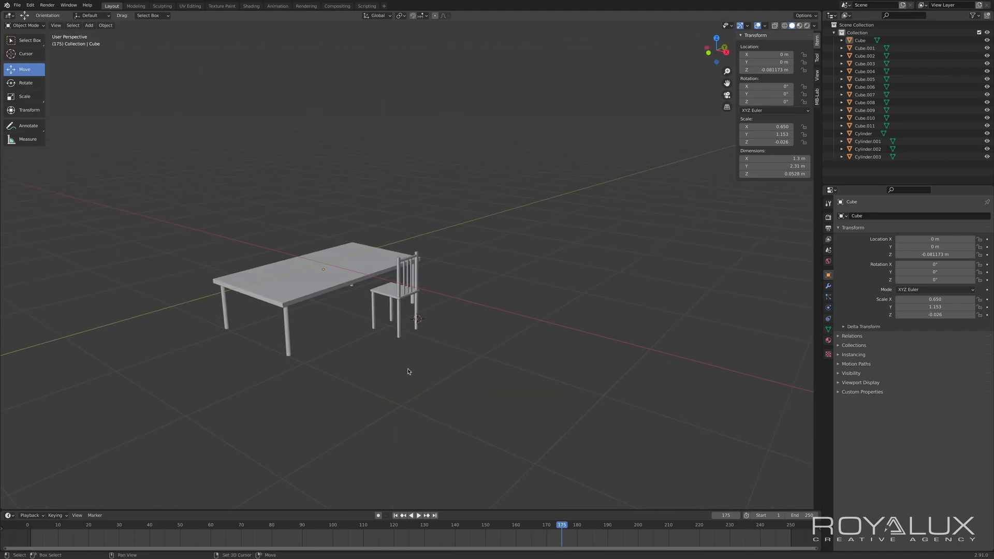
# - Reset the 3D cursor to the world origin and add a plane mesh there
pyautogui.hotkey('shift', 'c')
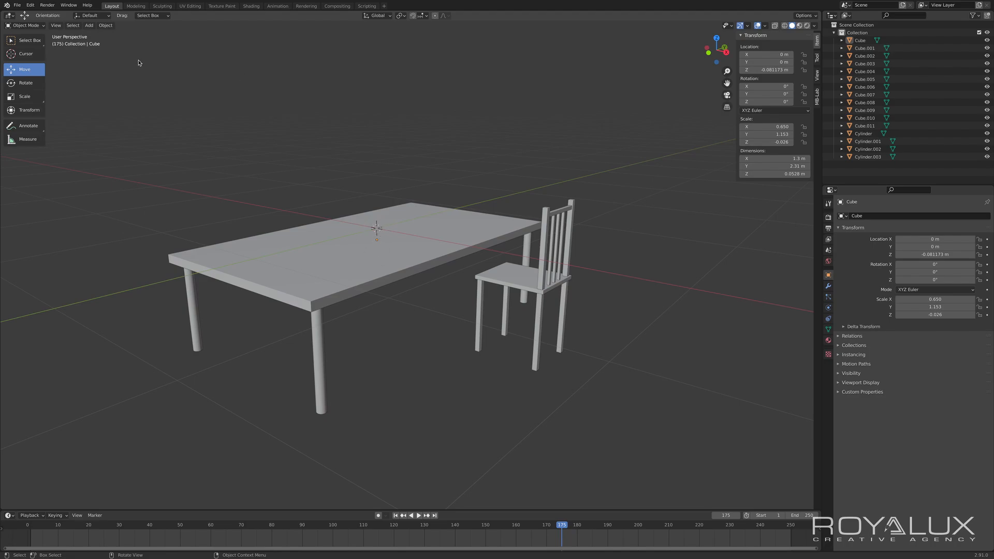
pyautogui.click(112, 25)
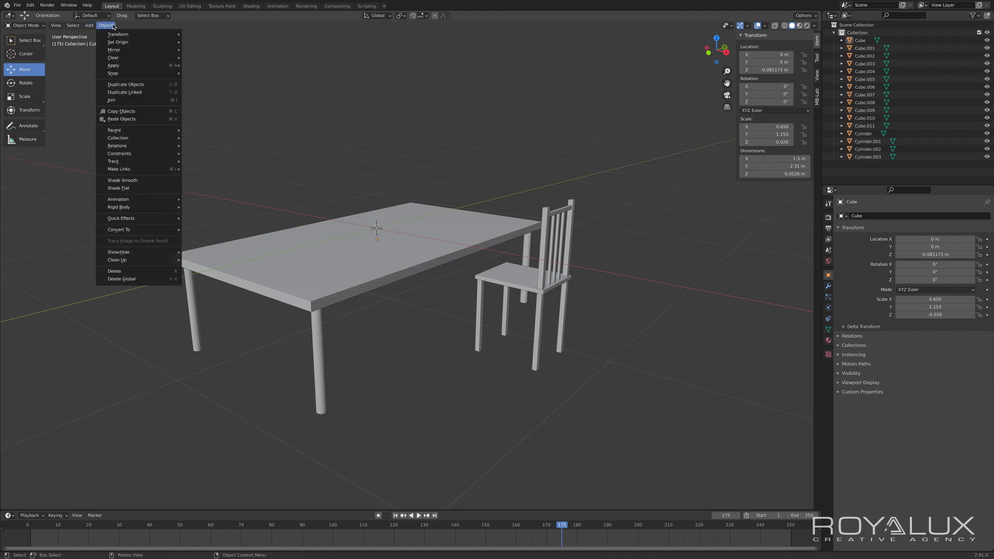
pyautogui.moveTo(92, 27)
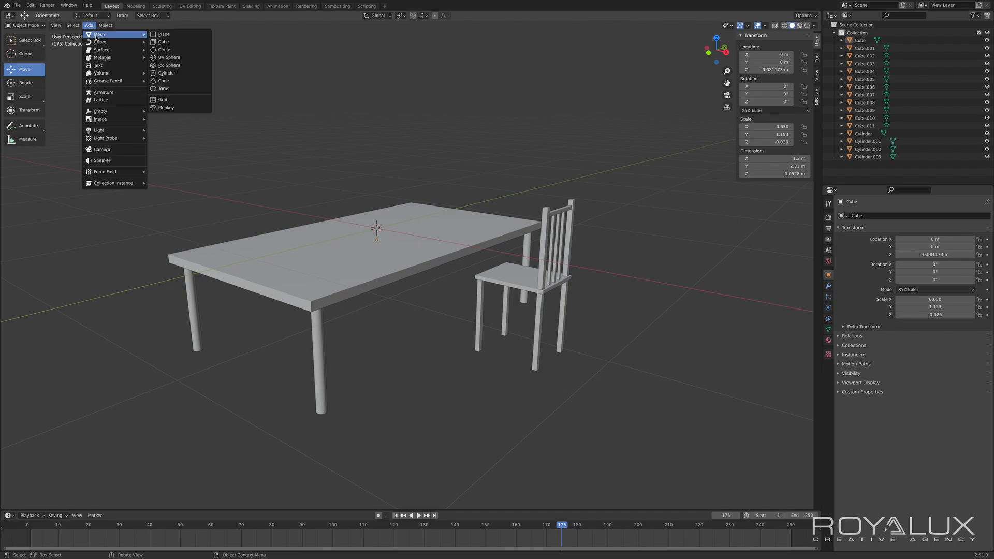
pyautogui.click(176, 35)
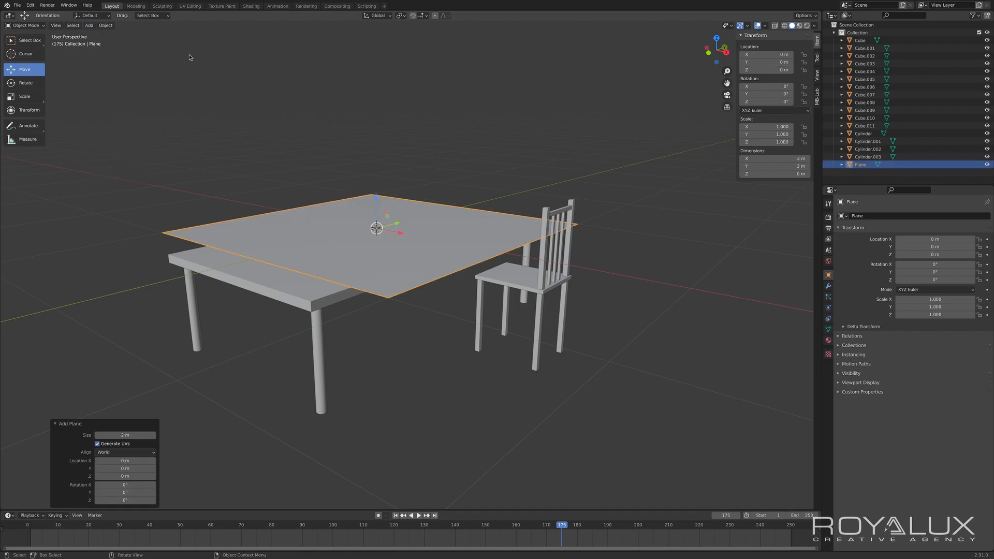
# - Lower the plane about 0.747 m along Z beneath the furniture and scale it uniformly by about 3.574 as a floor
pyautogui.moveTo(413, 359)
pyautogui.mouseDown(button='middle')
pyautogui.moveTo(413, 331)
pyautogui.moveTo(505, 326)
pyautogui.moveTo(559, 361)
pyautogui.moveTo(715, 390)
pyautogui.moveTo(421, 346)
pyautogui.mouseUp(button='middle')
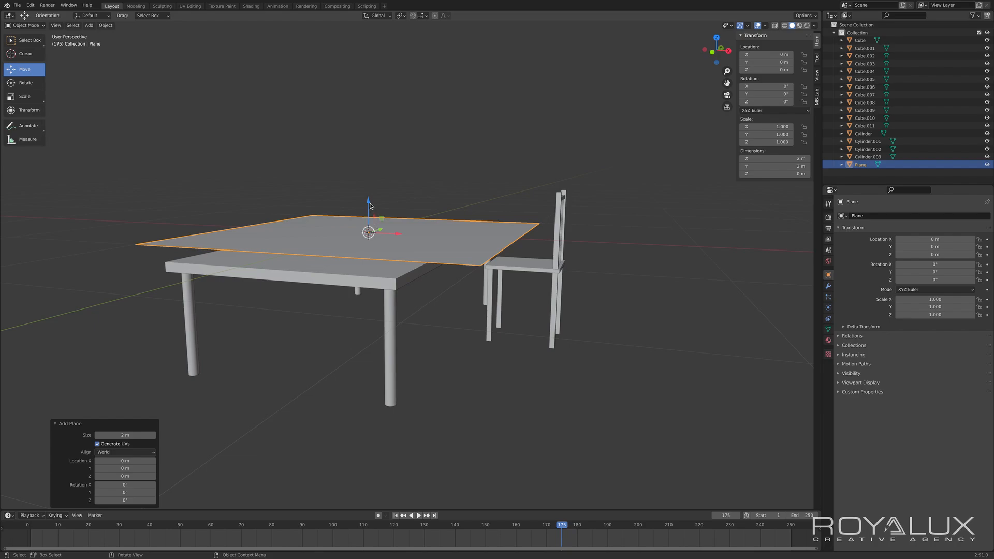
pyautogui.moveTo(370, 205); pyautogui.dragTo(364, 310)
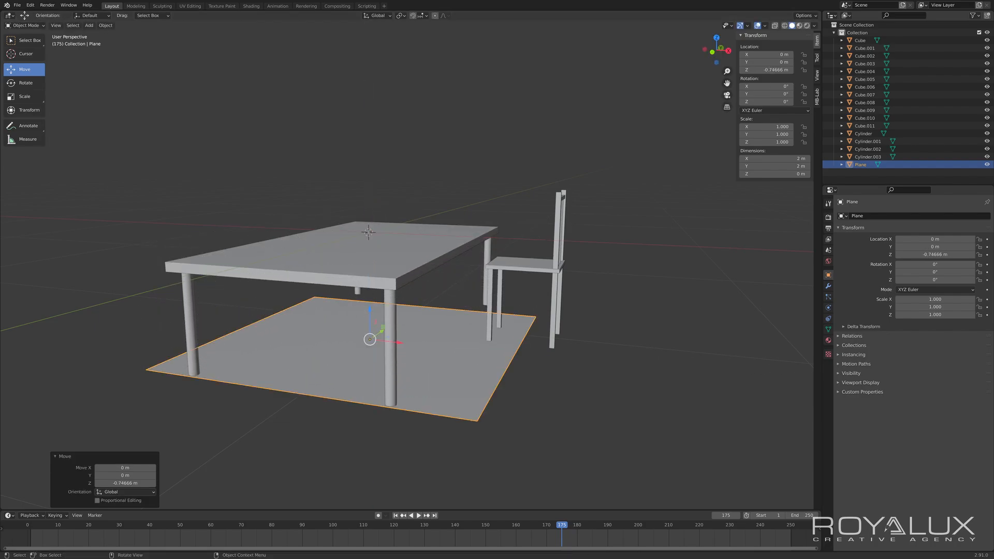
pyautogui.click(24, 96)
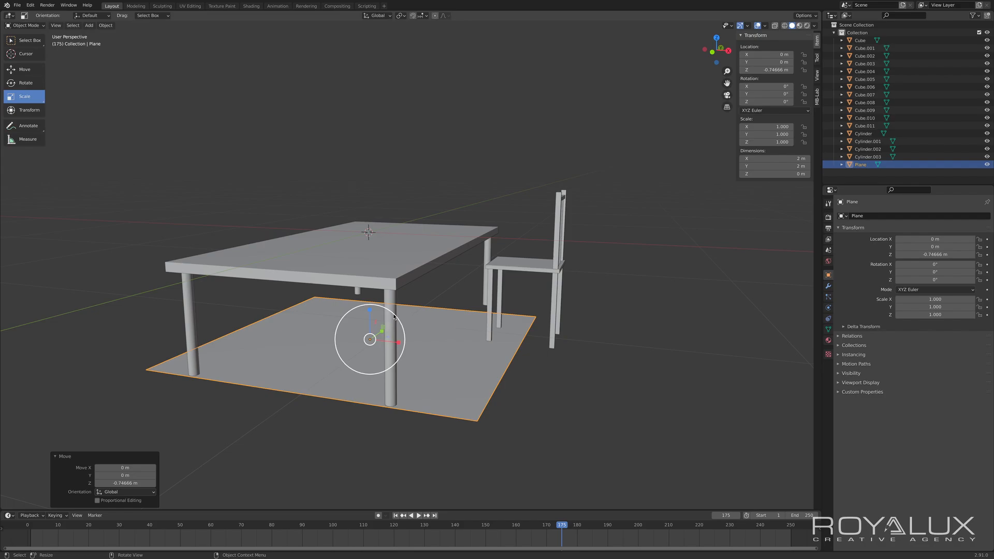
pyautogui.moveTo(394, 316); pyautogui.dragTo(483, 282)
pyautogui.moveTo(526, 405); pyautogui.dragTo(496, 401, button='middle')
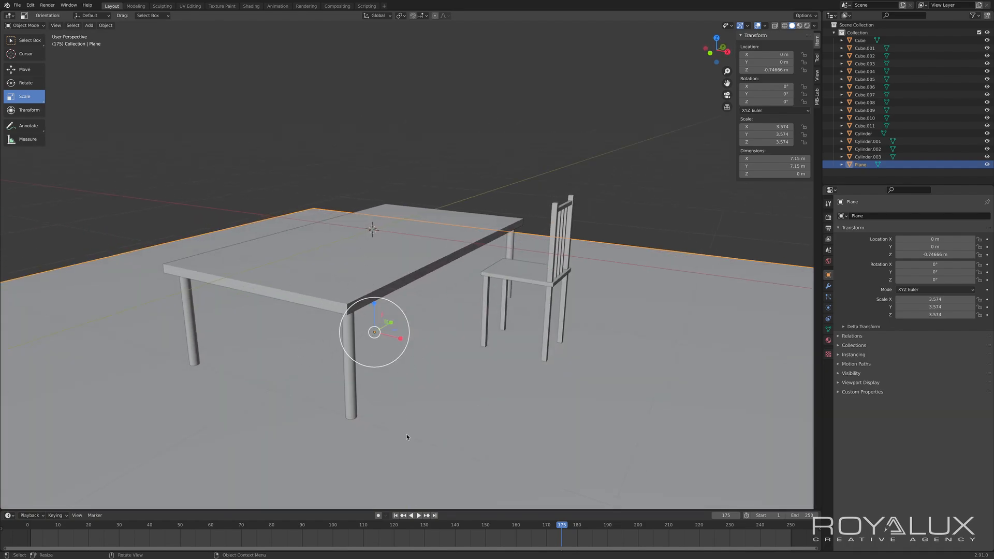
pyautogui.scroll(-6, 401, 433)
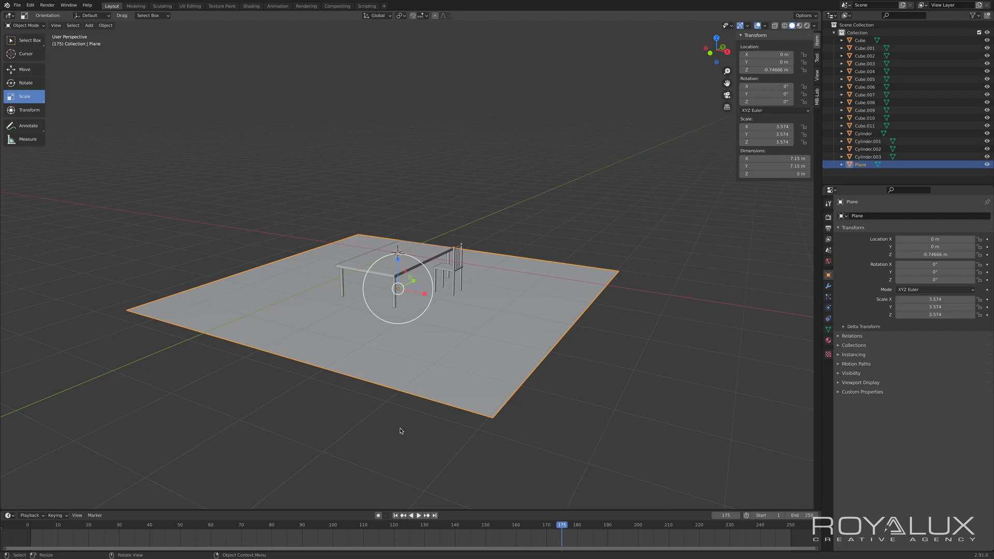
# - Select every object in the scene and raise them all about 0.817 m along Z, then clear the selection
pyautogui.press('a')
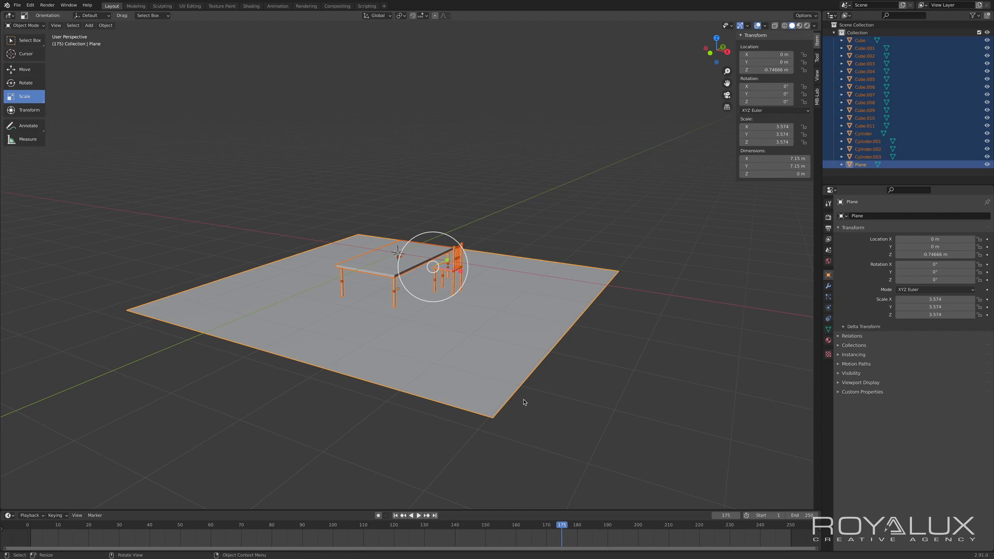
pyautogui.click(22, 72)
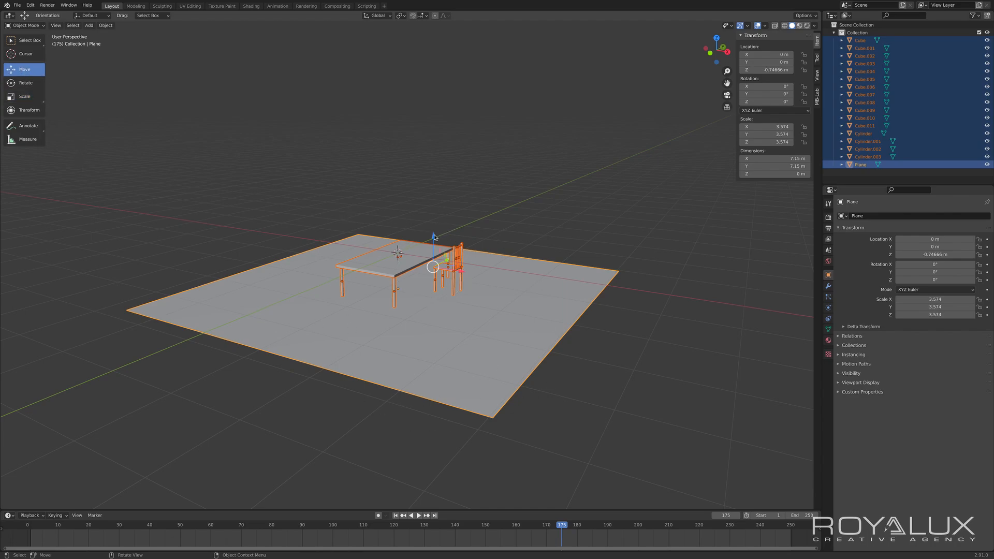
pyautogui.moveTo(434, 238); pyautogui.dragTo(428, 195)
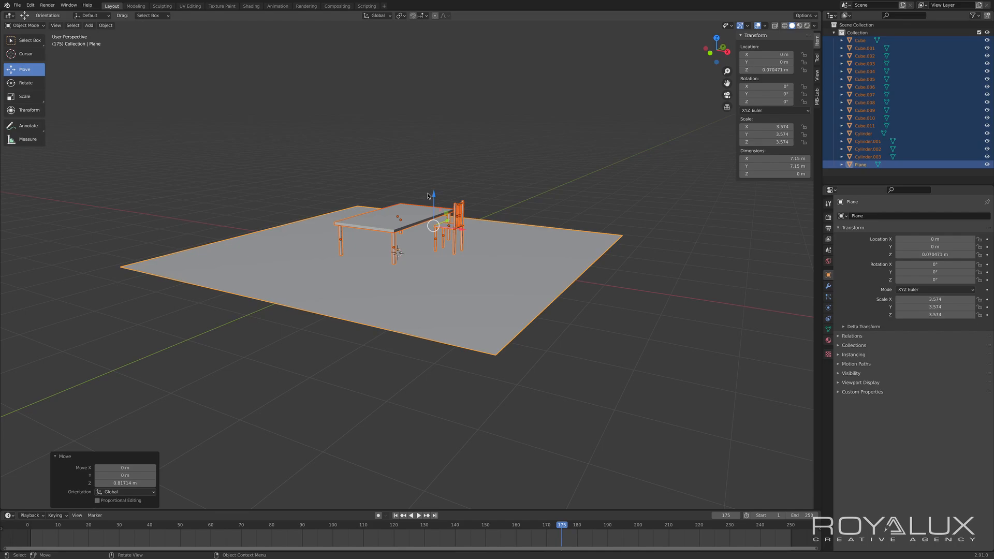
pyautogui.click(527, 410)
# - Examine how the table and chair legs meet the floor plane in the right, front and perspective views
pyautogui.moveTo(460, 376); pyautogui.dragTo(496, 363, button='middle')
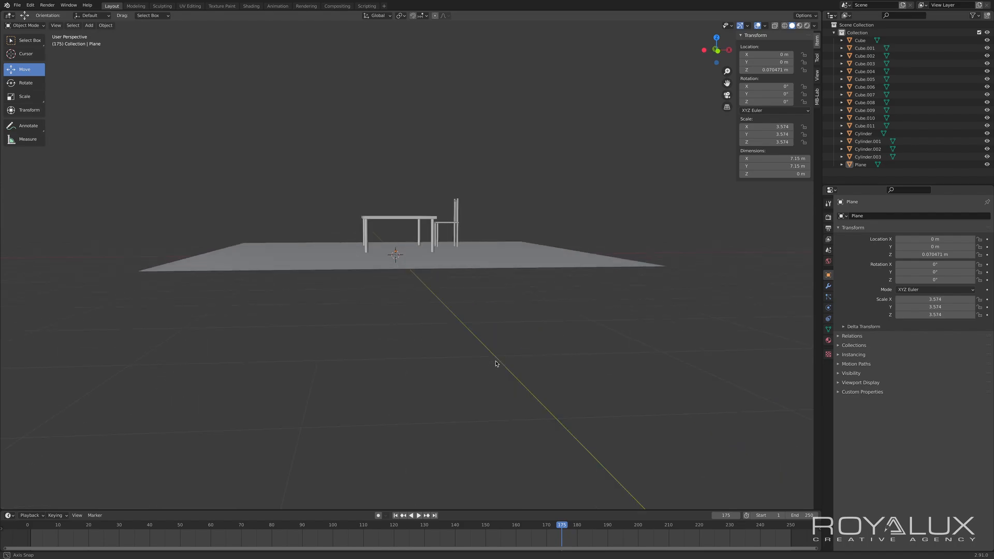
pyautogui.press('KP_3')
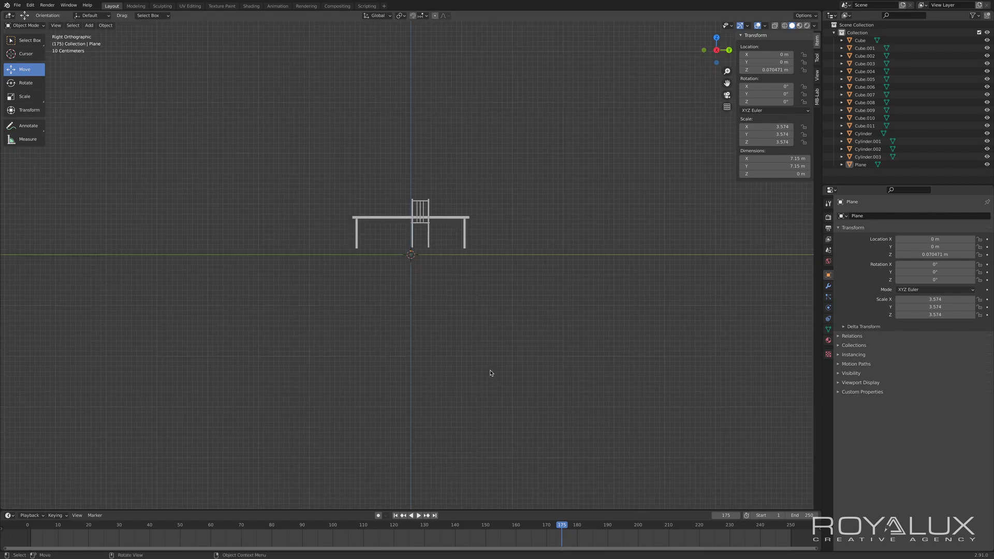
pyautogui.scroll(-2, 454, 339)
pyautogui.scroll(7, 454, 339)
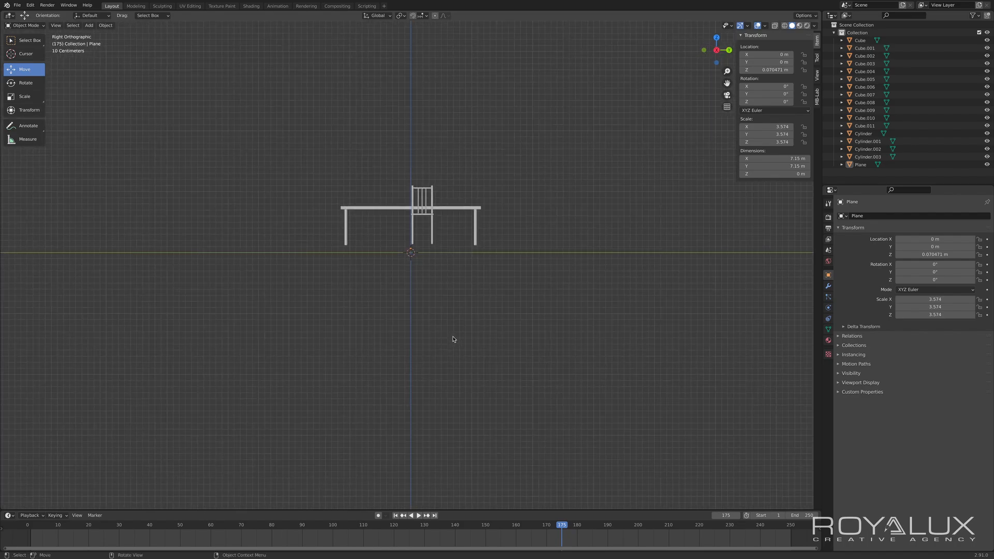
pyautogui.press('KP_4')
pyautogui.press('KP_4')
pyautogui.press('KP_1')
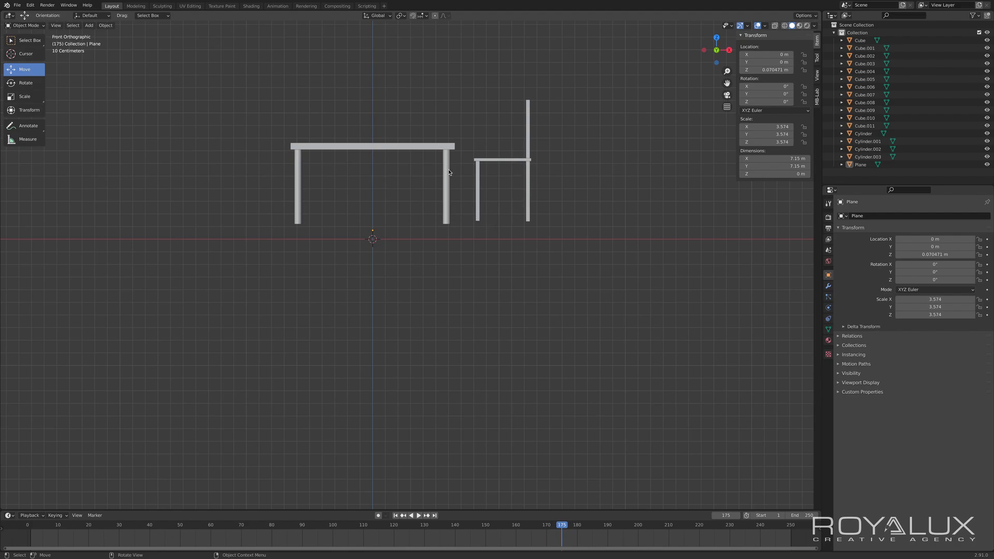
pyautogui.moveTo(495, 211); pyautogui.dragTo(316, 271, button='middle')
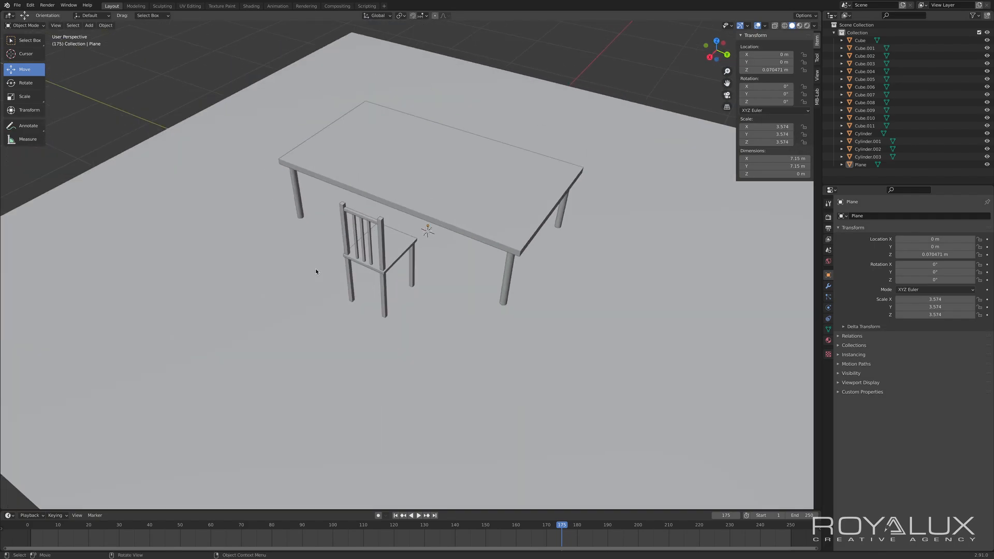